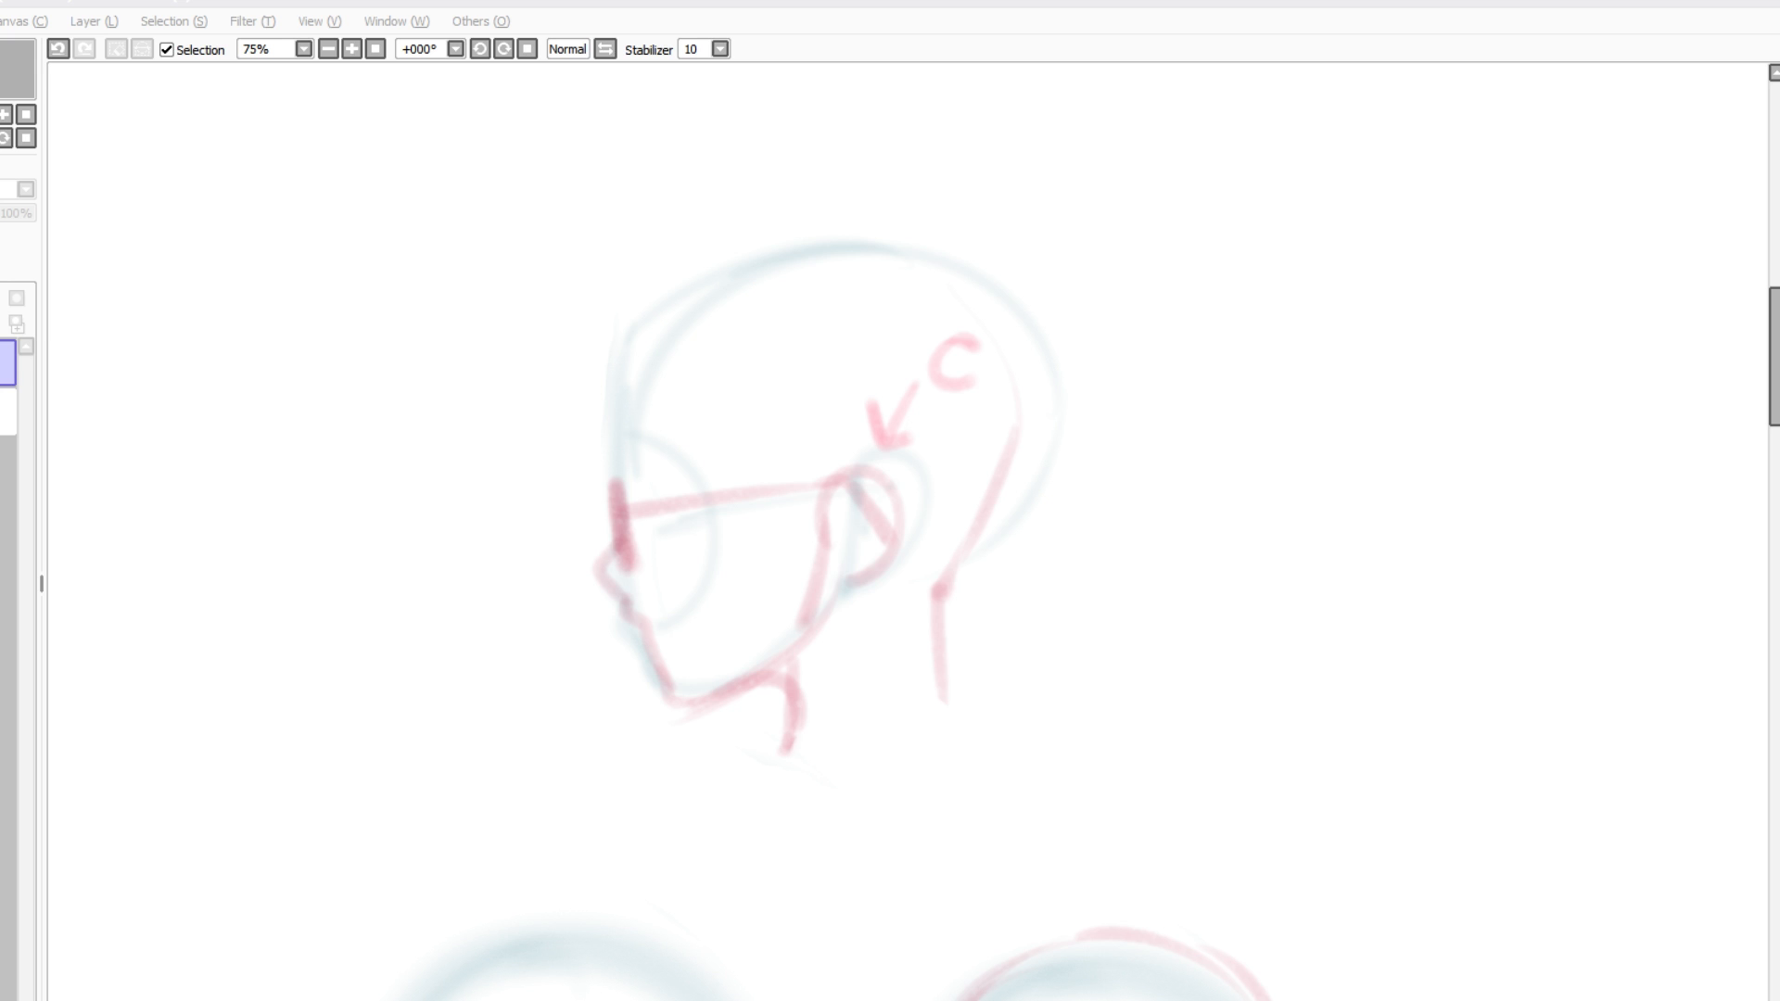
- Look over the profile head marked C, the two three-quarter heads and the head annotated A and B
{"action": "key", "text": "alt+Tab"}
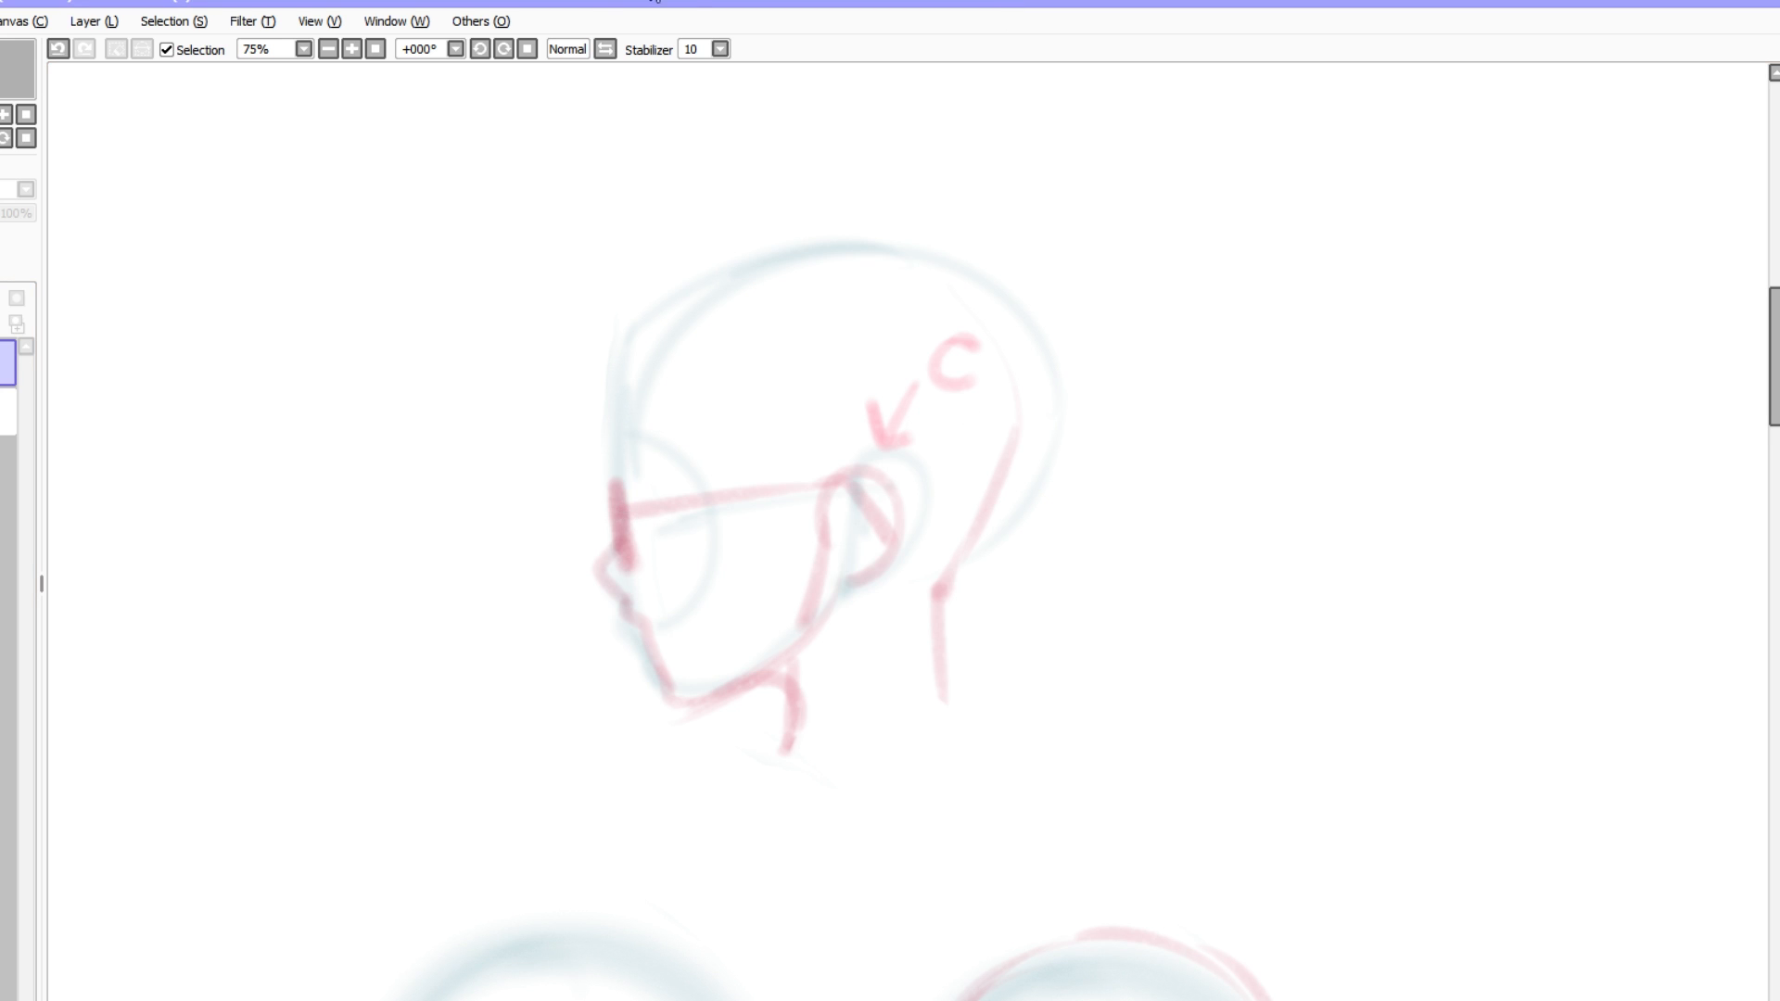
{"action": "scroll", "coordinate": [843, 409], "scroll_direction": "up", "scroll_amount": 1}
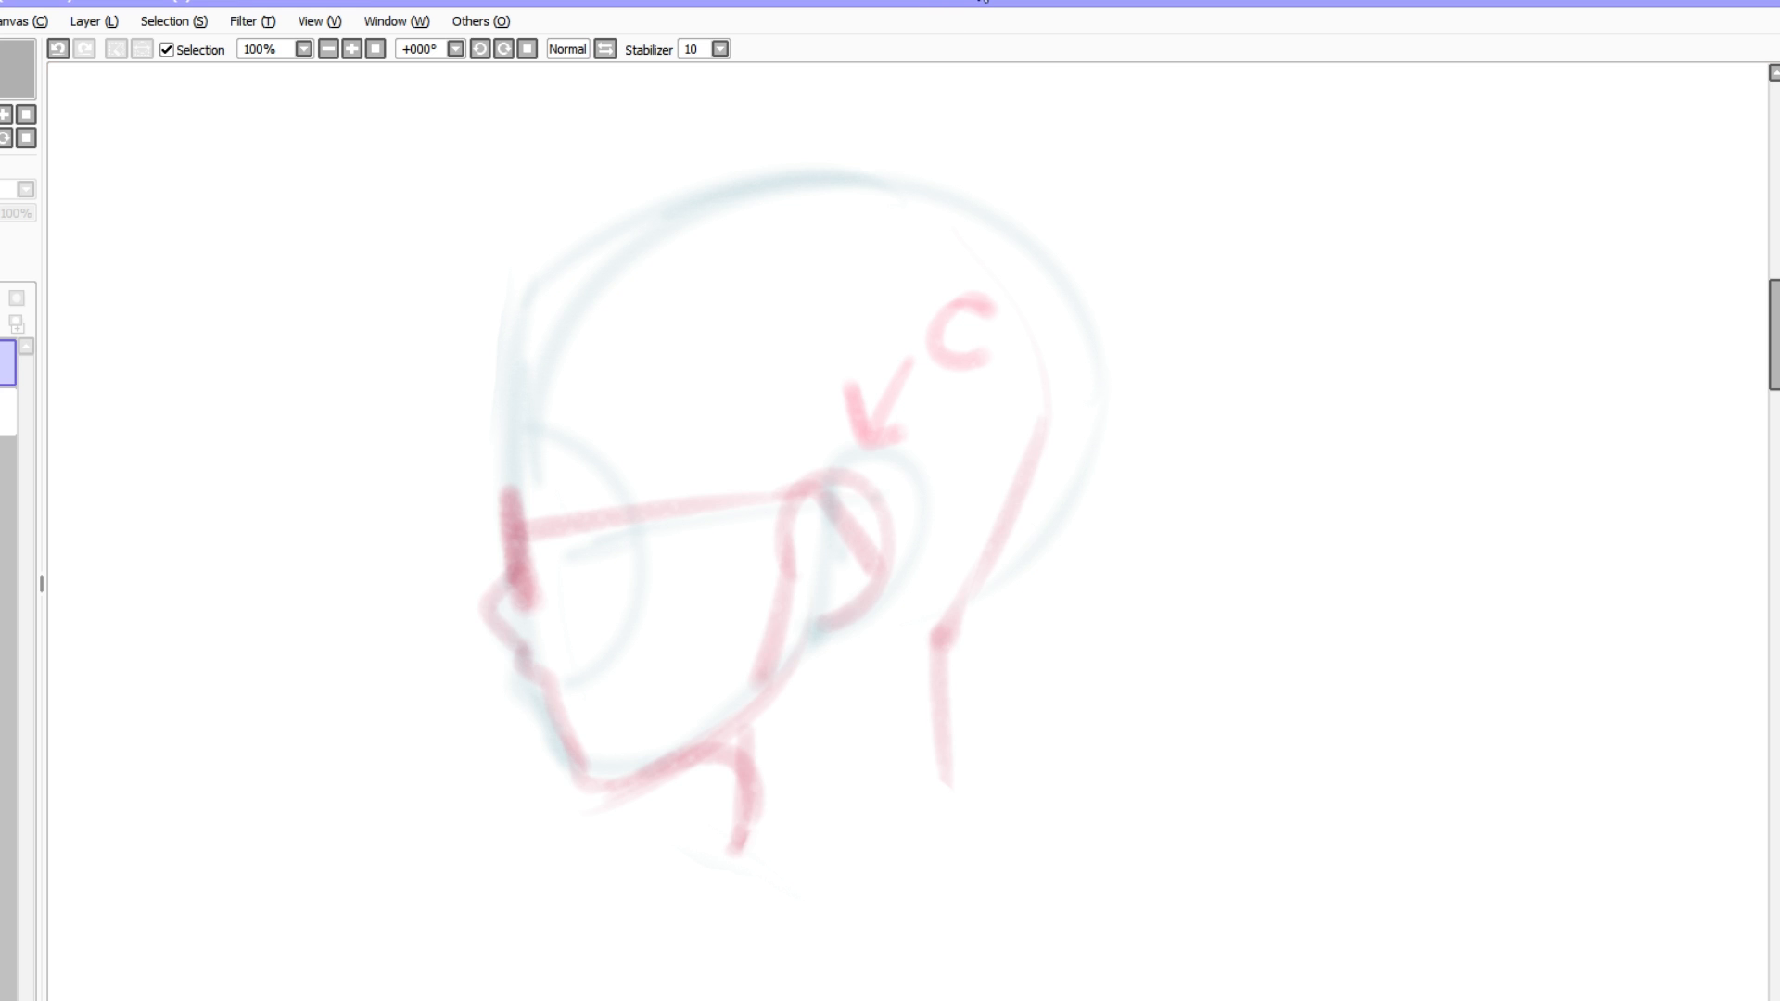
{"action": "left_click_drag", "start_coordinate": [1036, 456], "coordinate": [1033, 123]}
{"action": "left_click_drag", "start_coordinate": [977, 565], "coordinate": [1005, 122]}
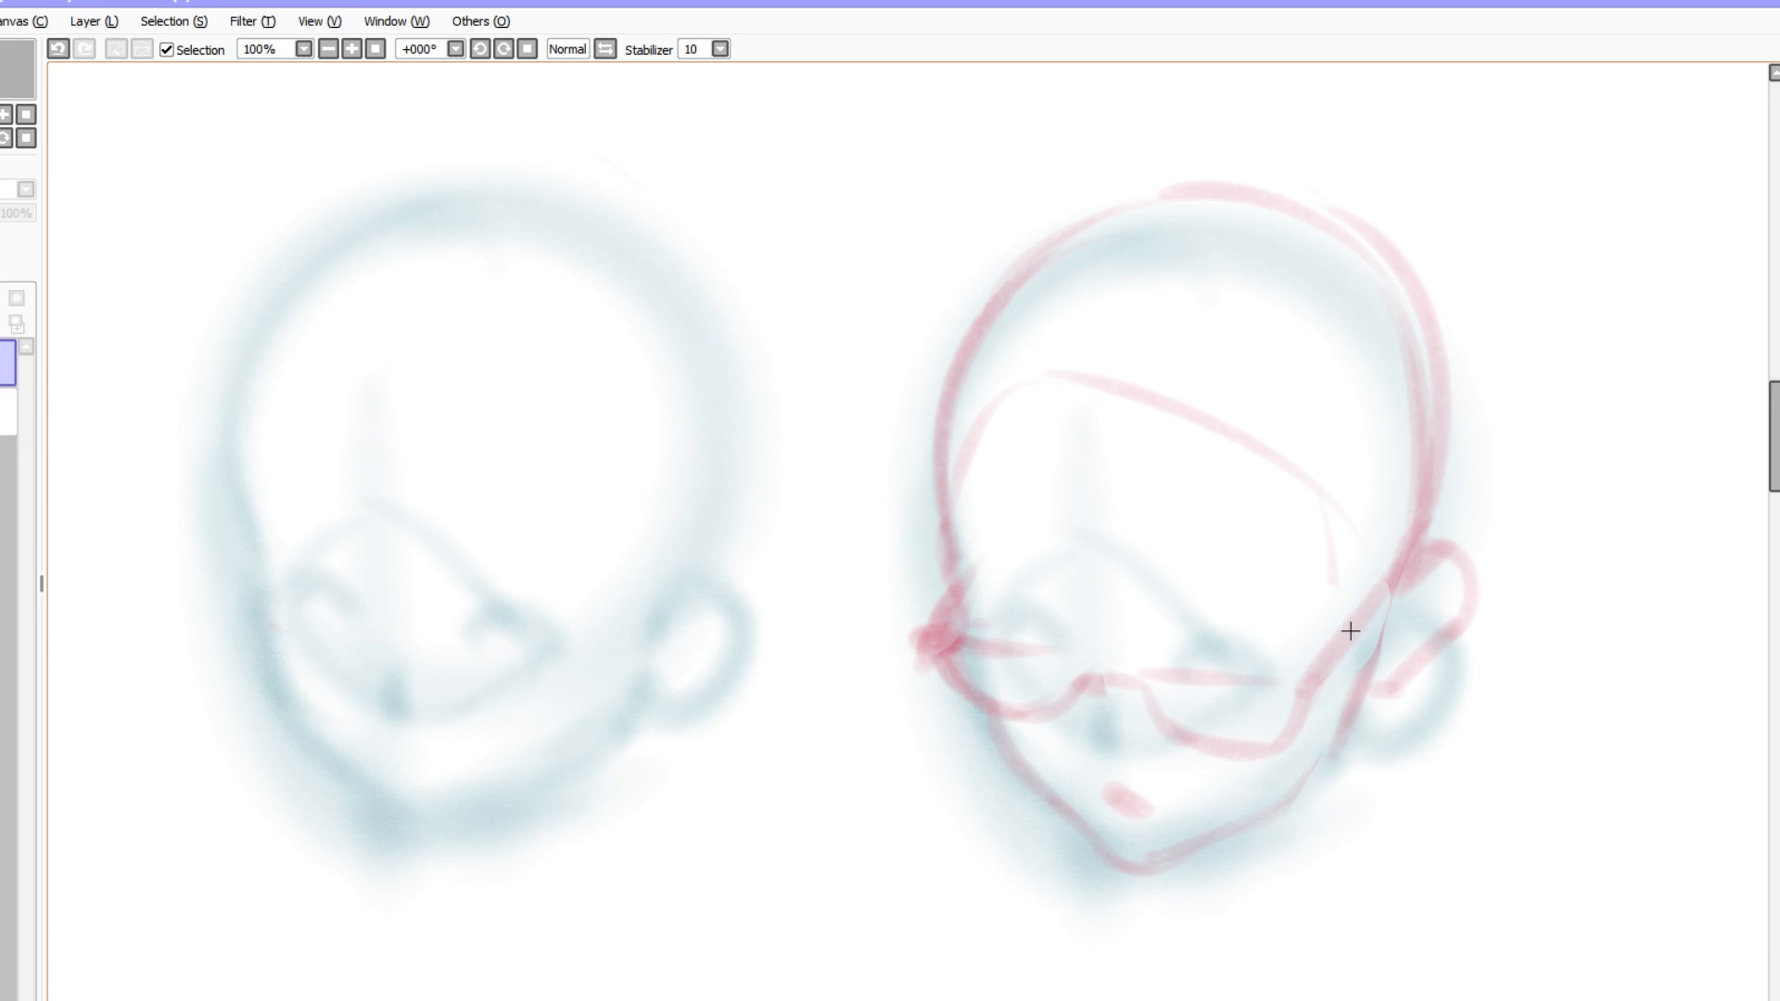
{"action": "left_click_drag", "start_coordinate": [1184, 798], "coordinate": [1158, 639]}
{"action": "scroll", "coordinate": [1158, 639], "scroll_direction": "down", "scroll_amount": 10}
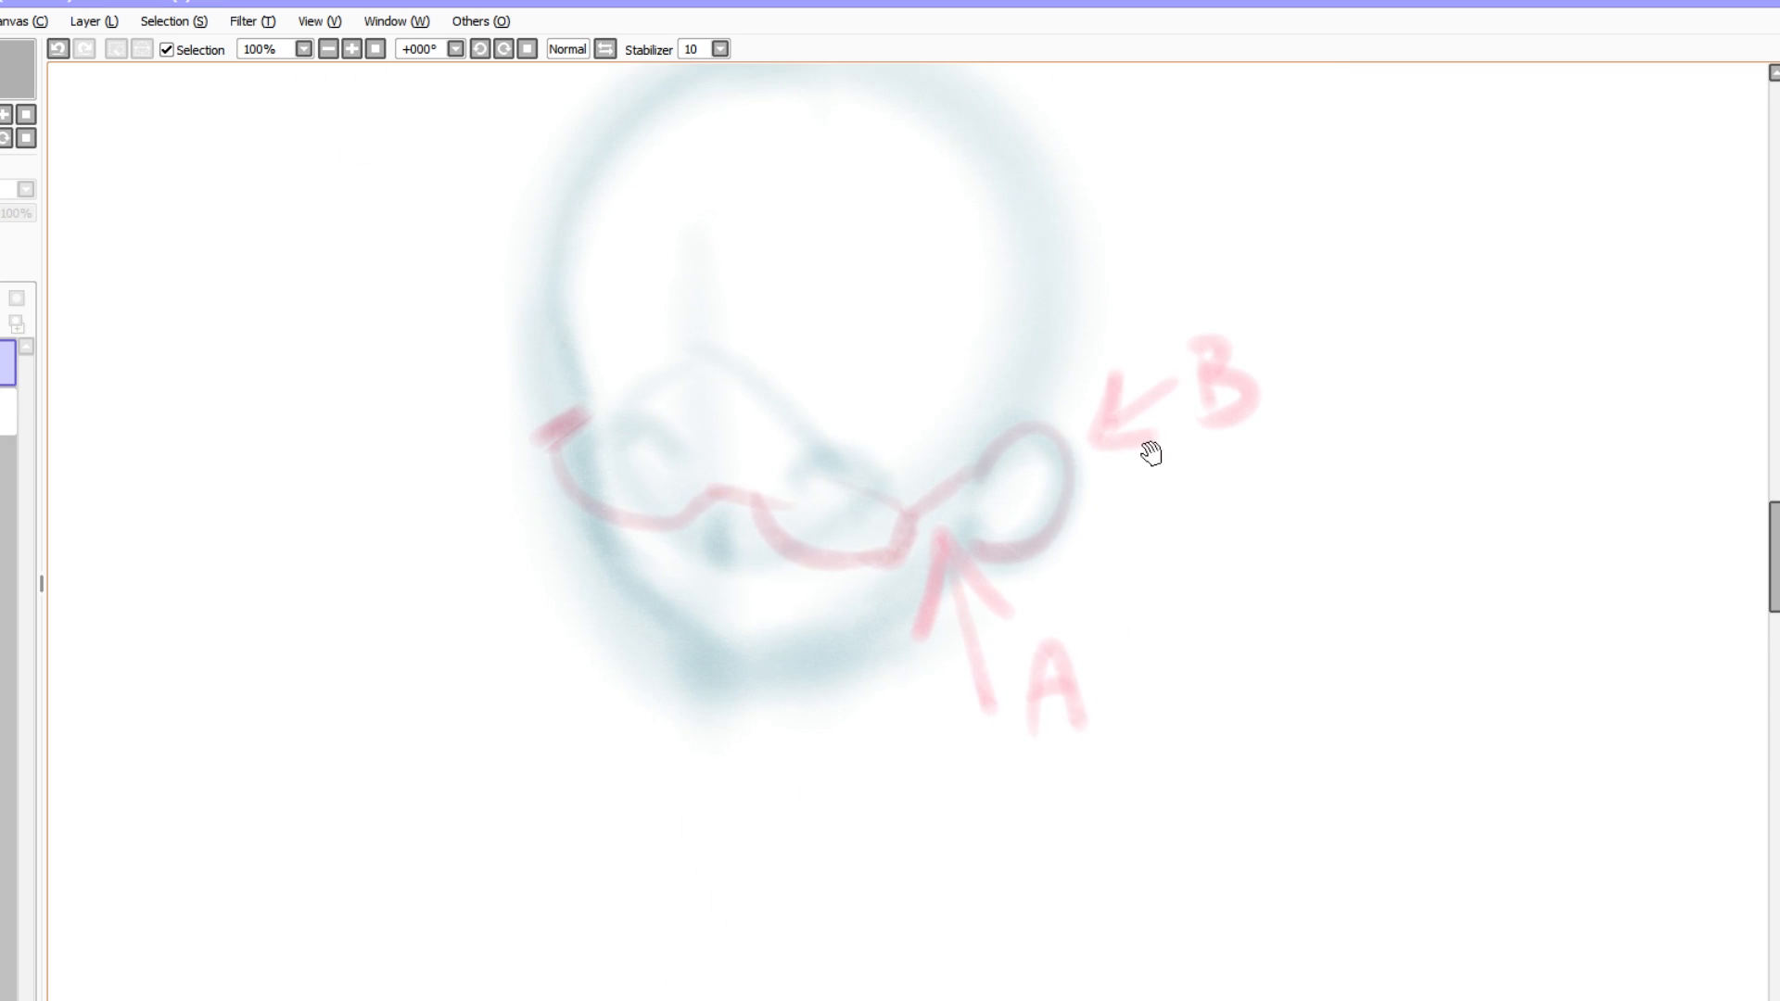
{"action": "left_click_drag", "start_coordinate": [1051, 451], "coordinate": [1048, 541]}
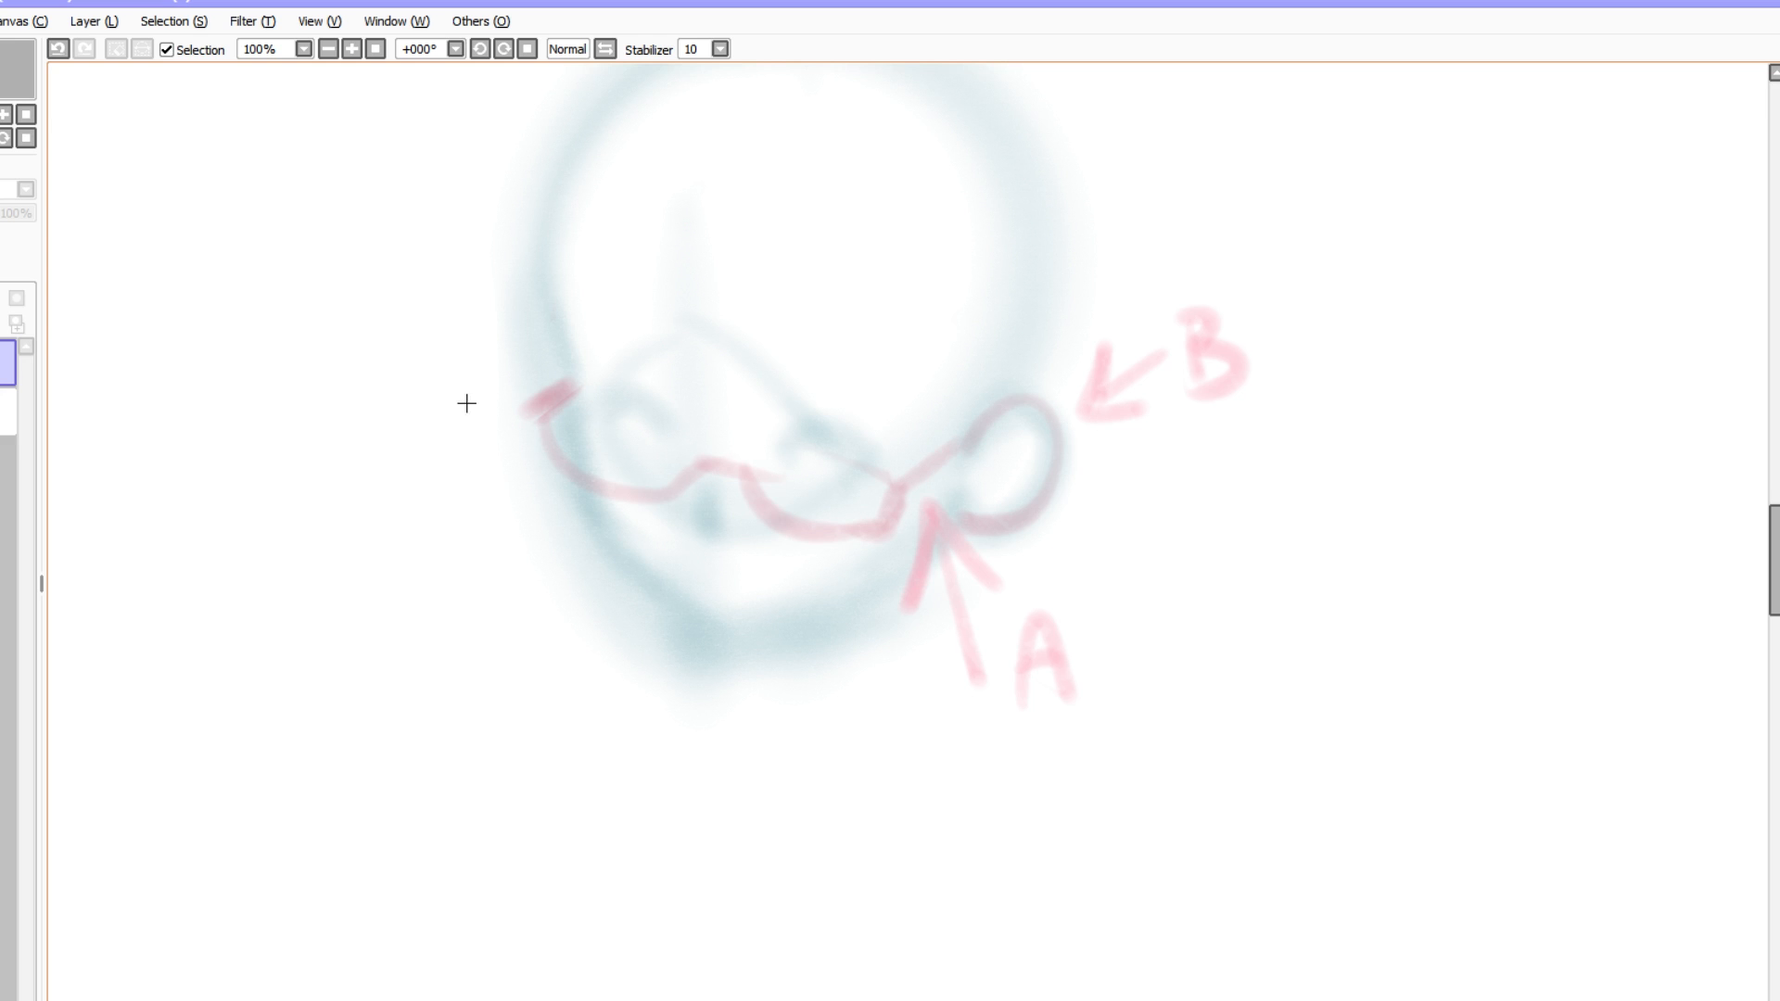
{"action": "scroll", "coordinate": [1282, 450], "scroll_direction": "up", "scroll_amount": 8}
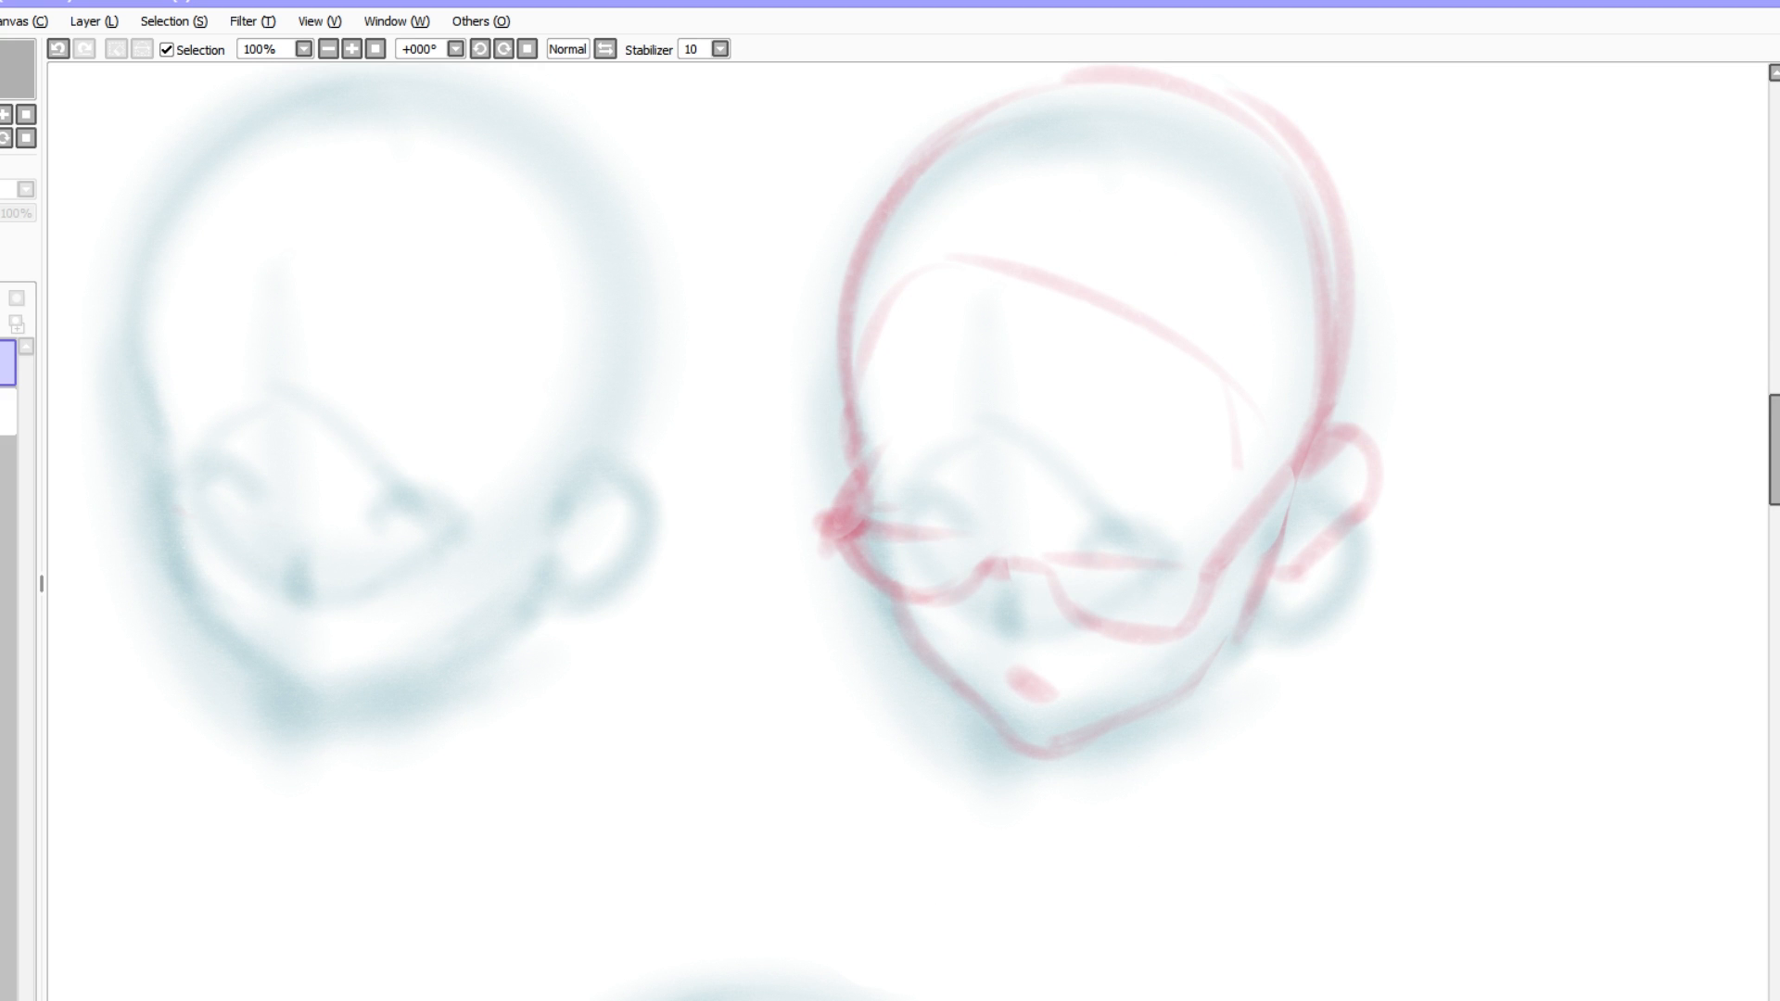
{"action": "scroll", "coordinate": [1288, 331], "scroll_direction": "up", "scroll_amount": 1}
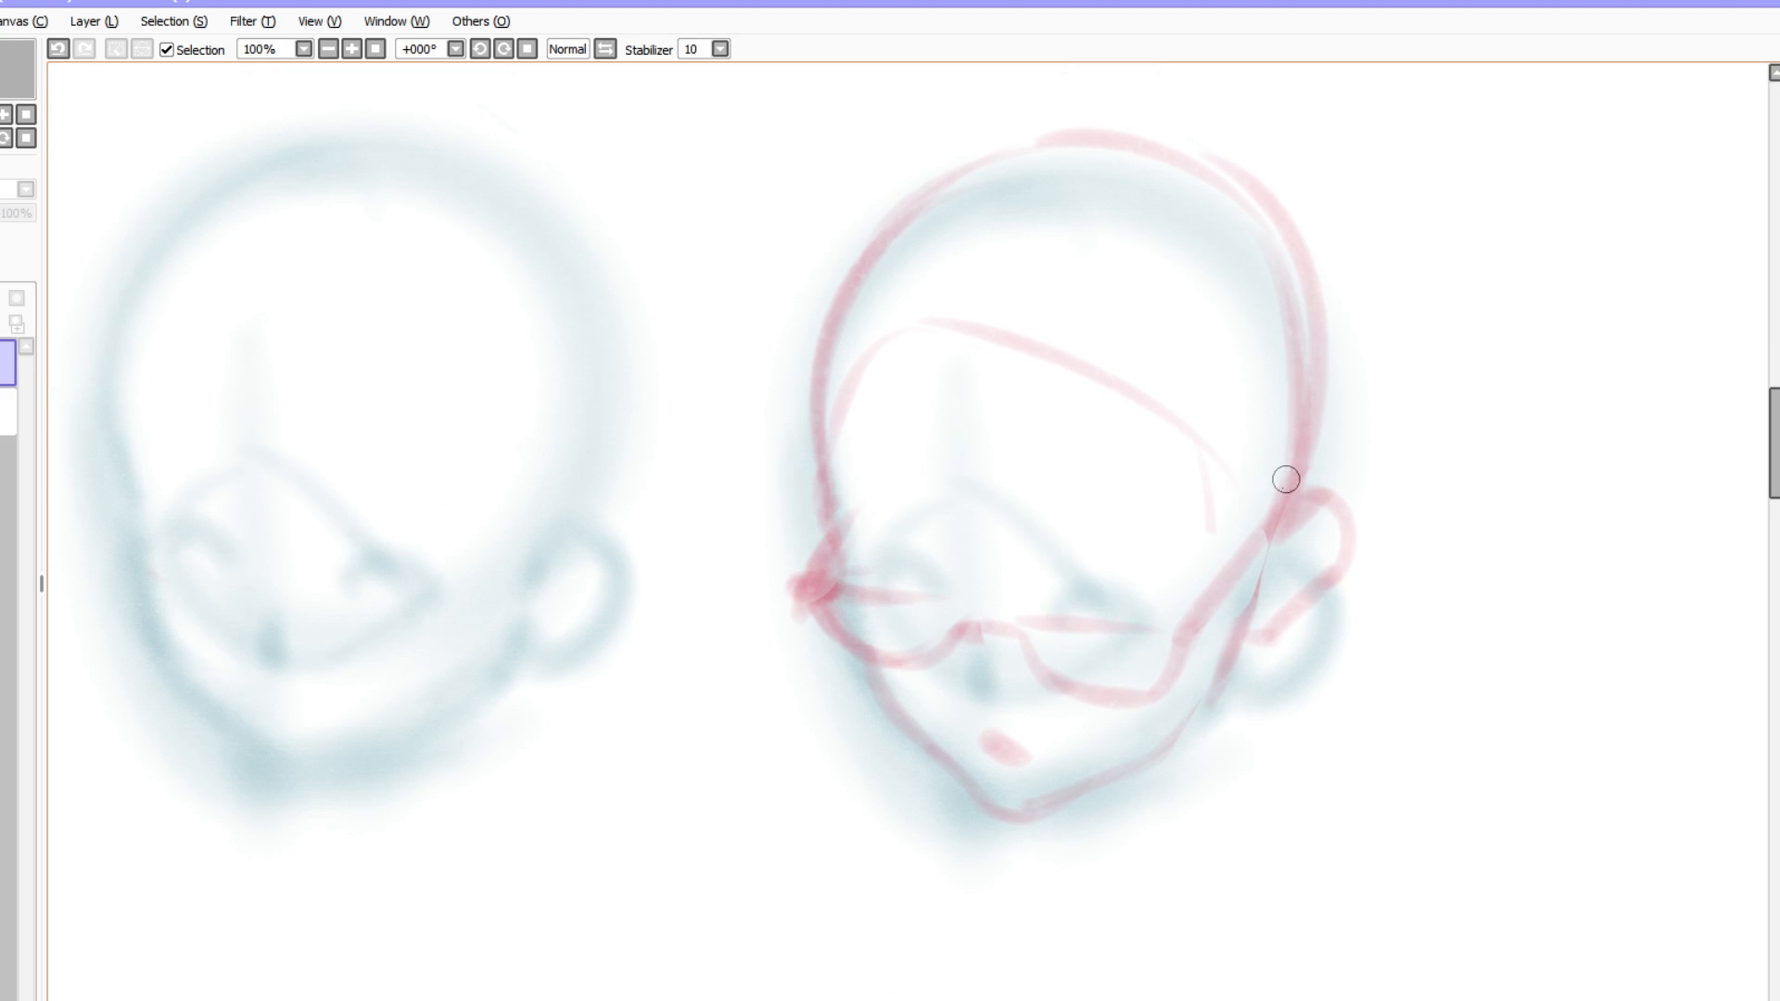
- On the layer below, redraw the ear, crown outline and near jawline of the three-quarter head with glasses in red
{"action": "key", "text": "Down"}
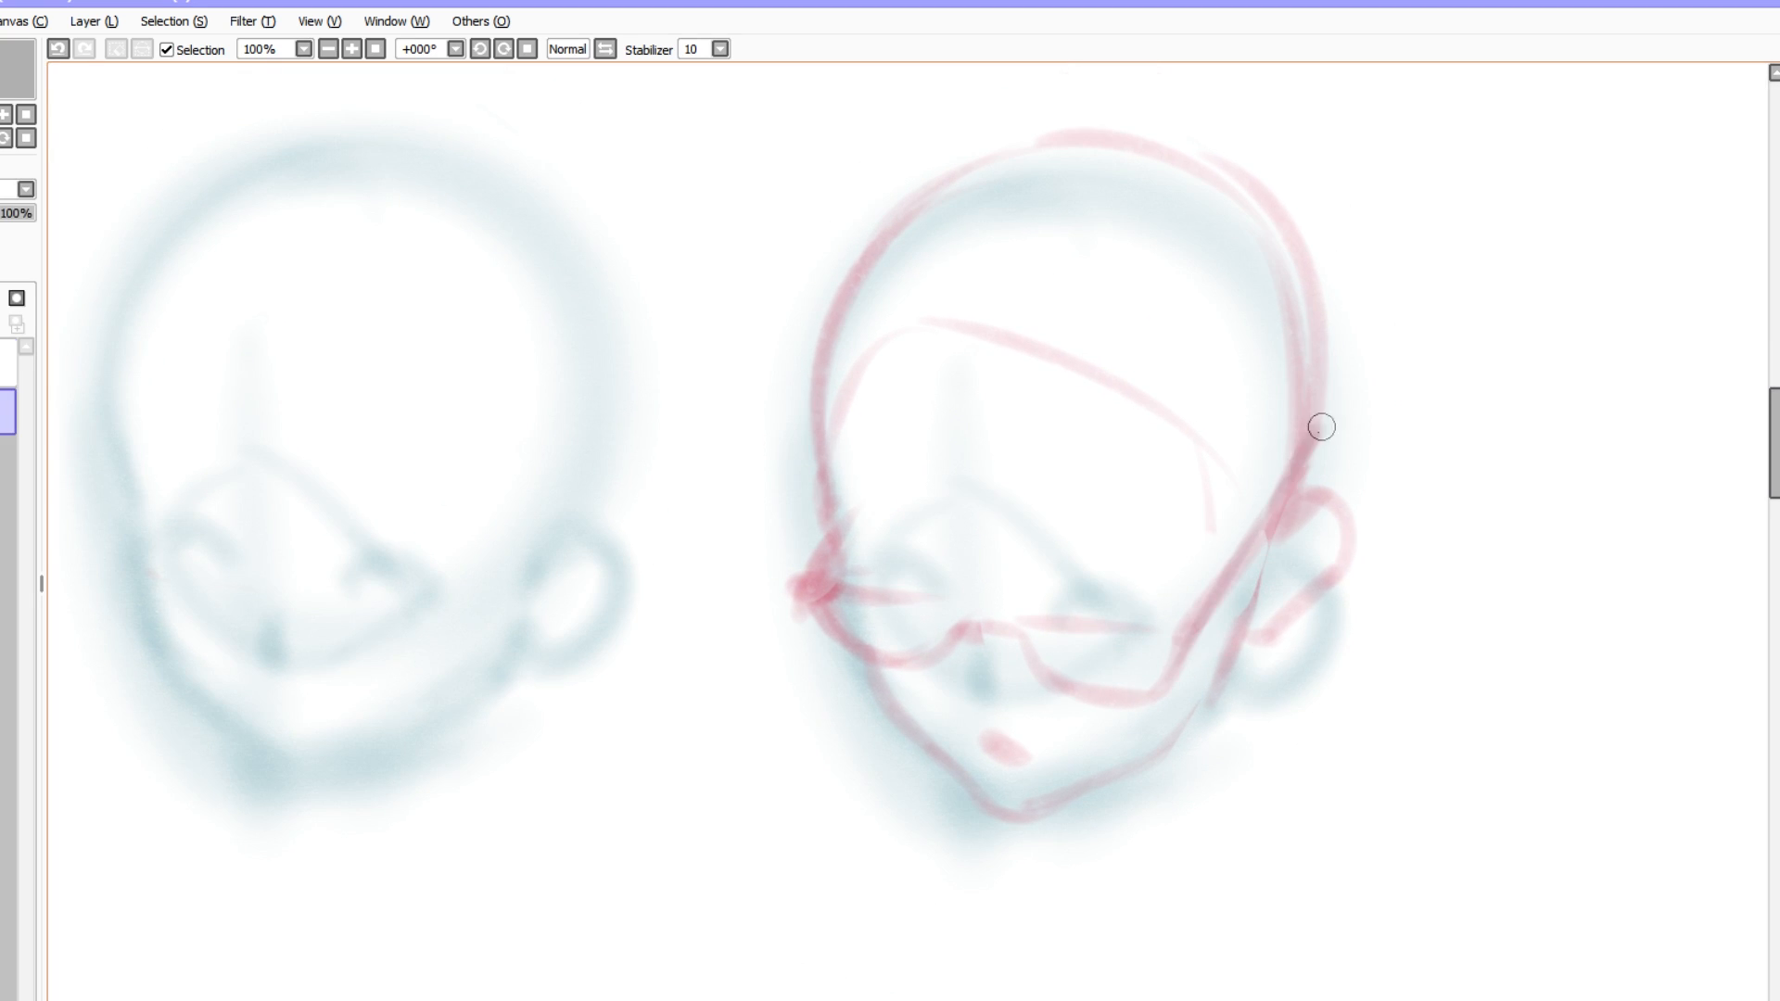
{"action": "mouse_move", "coordinate": [1296, 461]}
{"action": "left_mouse_down"}
{"action": "mouse_move", "coordinate": [1371, 459]}
{"action": "mouse_move", "coordinate": [1342, 440]}
{"action": "mouse_move", "coordinate": [1298, 603]}
{"action": "mouse_move", "coordinate": [1260, 603]}
{"action": "mouse_move", "coordinate": [1260, 577]}
{"action": "mouse_move", "coordinate": [1331, 563]}
{"action": "left_mouse_up"}
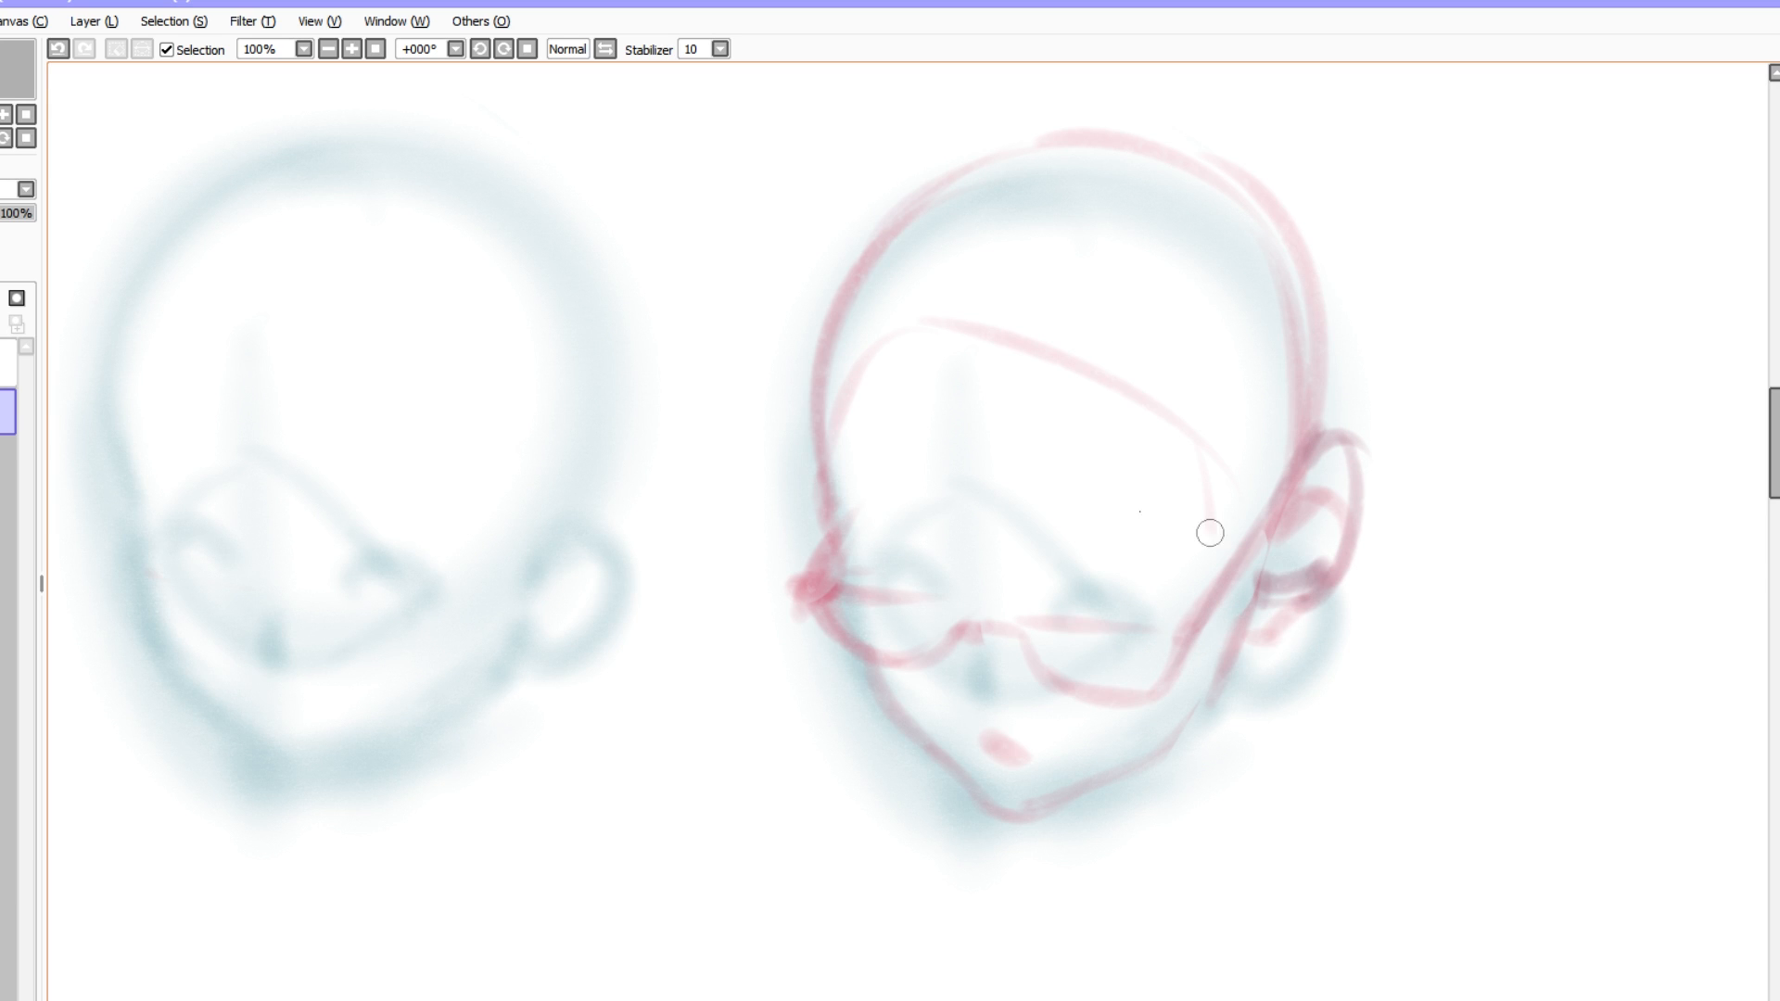
{"action": "mouse_move", "coordinate": [834, 445]}
{"action": "left_mouse_down"}
{"action": "mouse_move", "coordinate": [880, 206]}
{"action": "mouse_move", "coordinate": [917, 171]}
{"action": "mouse_move", "coordinate": [1056, 119]}
{"action": "left_mouse_up"}
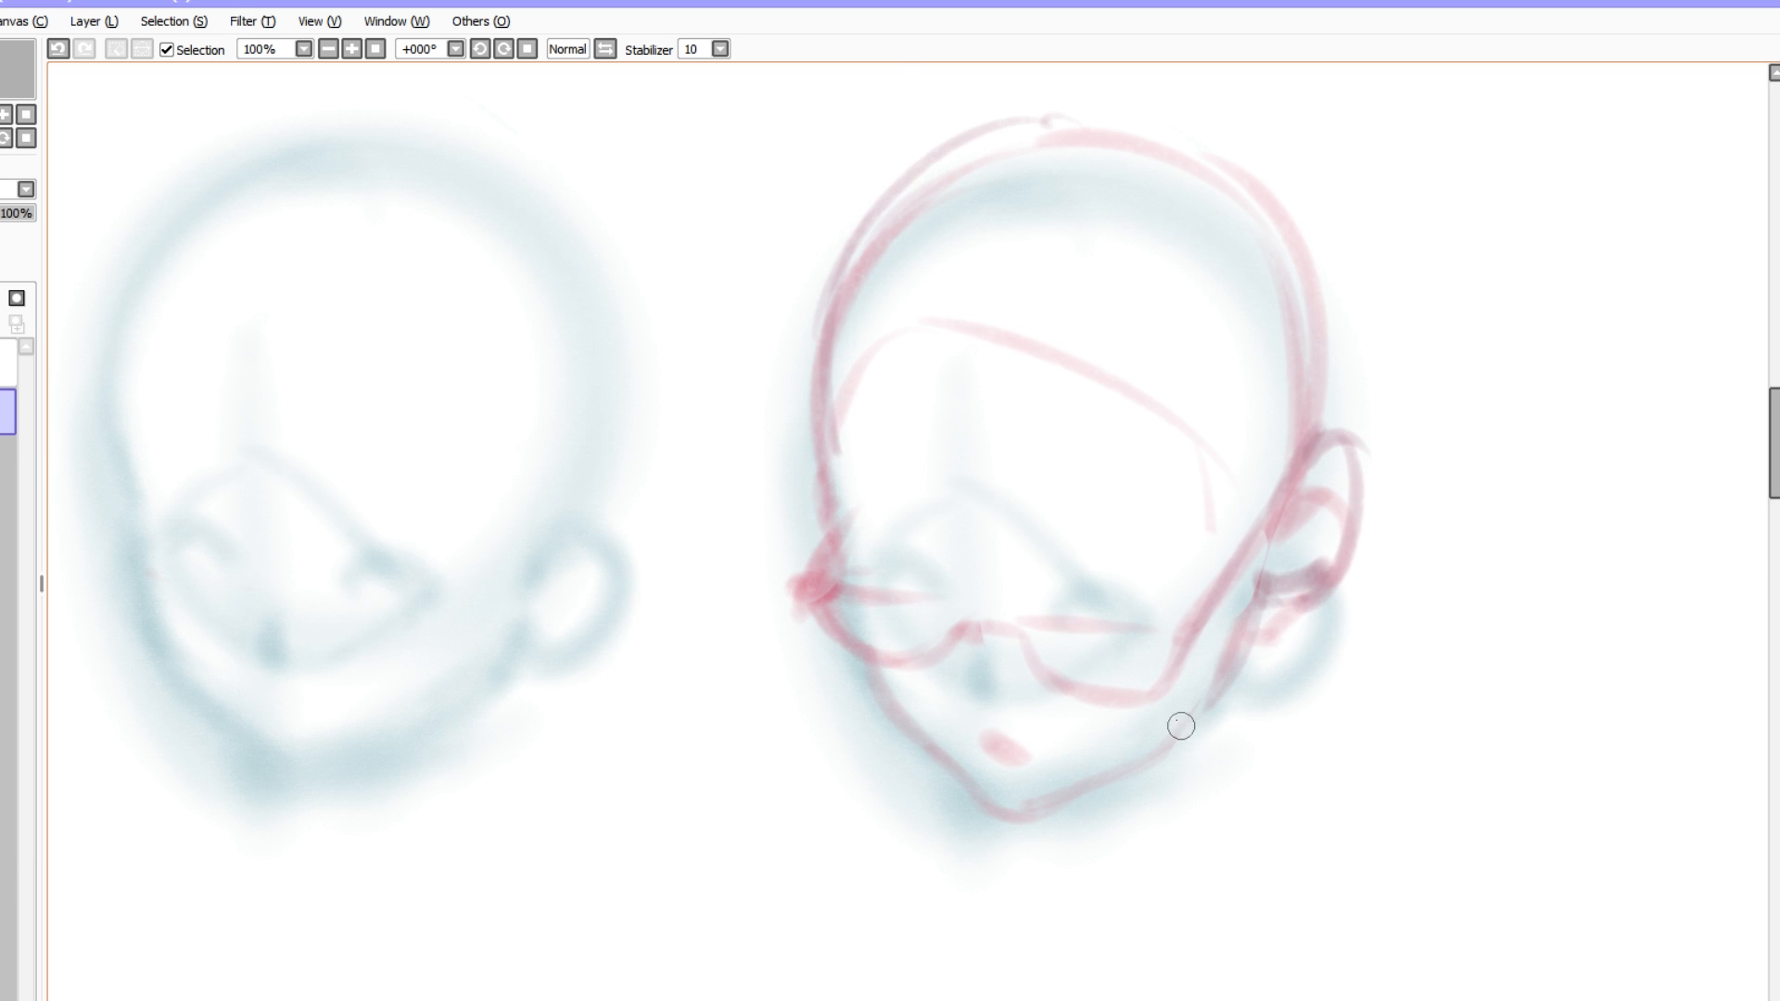
{"action": "left_click_drag", "start_coordinate": [1242, 609], "coordinate": [1176, 755]}
{"action": "mouse_move", "coordinate": [1326, 579]}
{"action": "left_mouse_down"}
{"action": "mouse_move", "coordinate": [1269, 529]}
{"action": "mouse_move", "coordinate": [1184, 658]}
{"action": "left_mouse_up"}
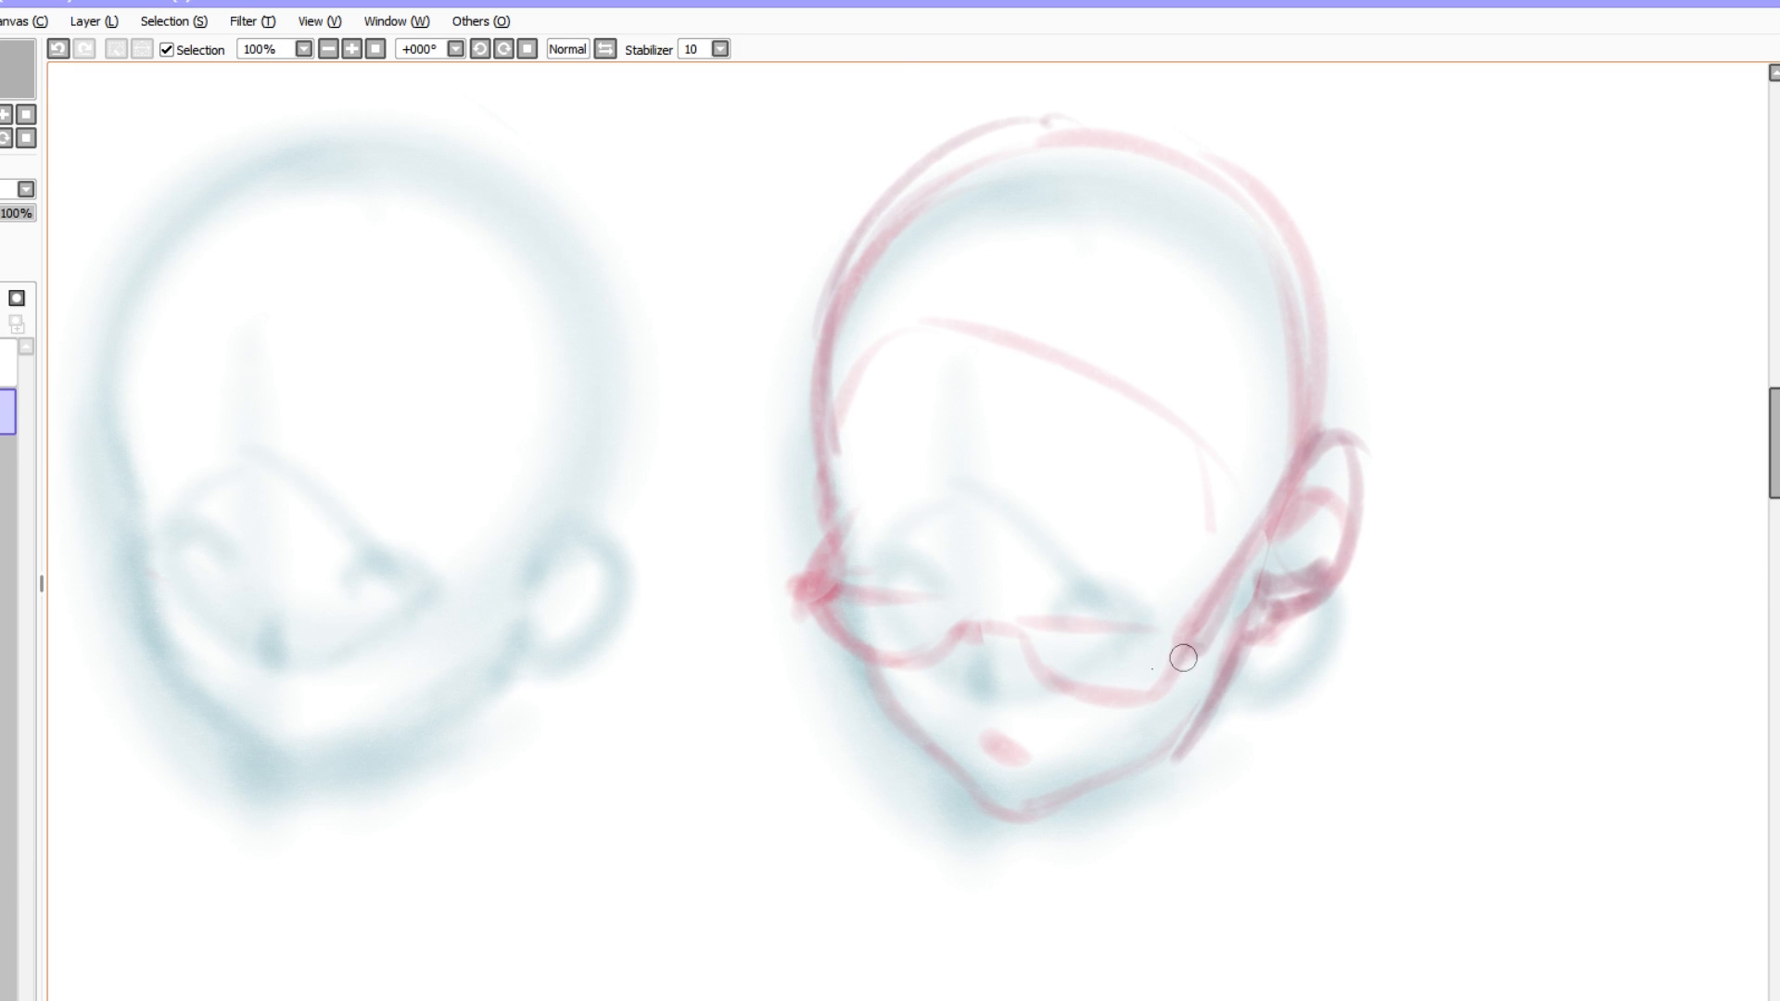
{"action": "mouse_move", "coordinate": [811, 533]}
{"action": "left_mouse_down"}
{"action": "mouse_move", "coordinate": [887, 462]}
{"action": "mouse_move", "coordinate": [855, 438]}
{"action": "mouse_move", "coordinate": [909, 437]}
{"action": "left_mouse_up"}
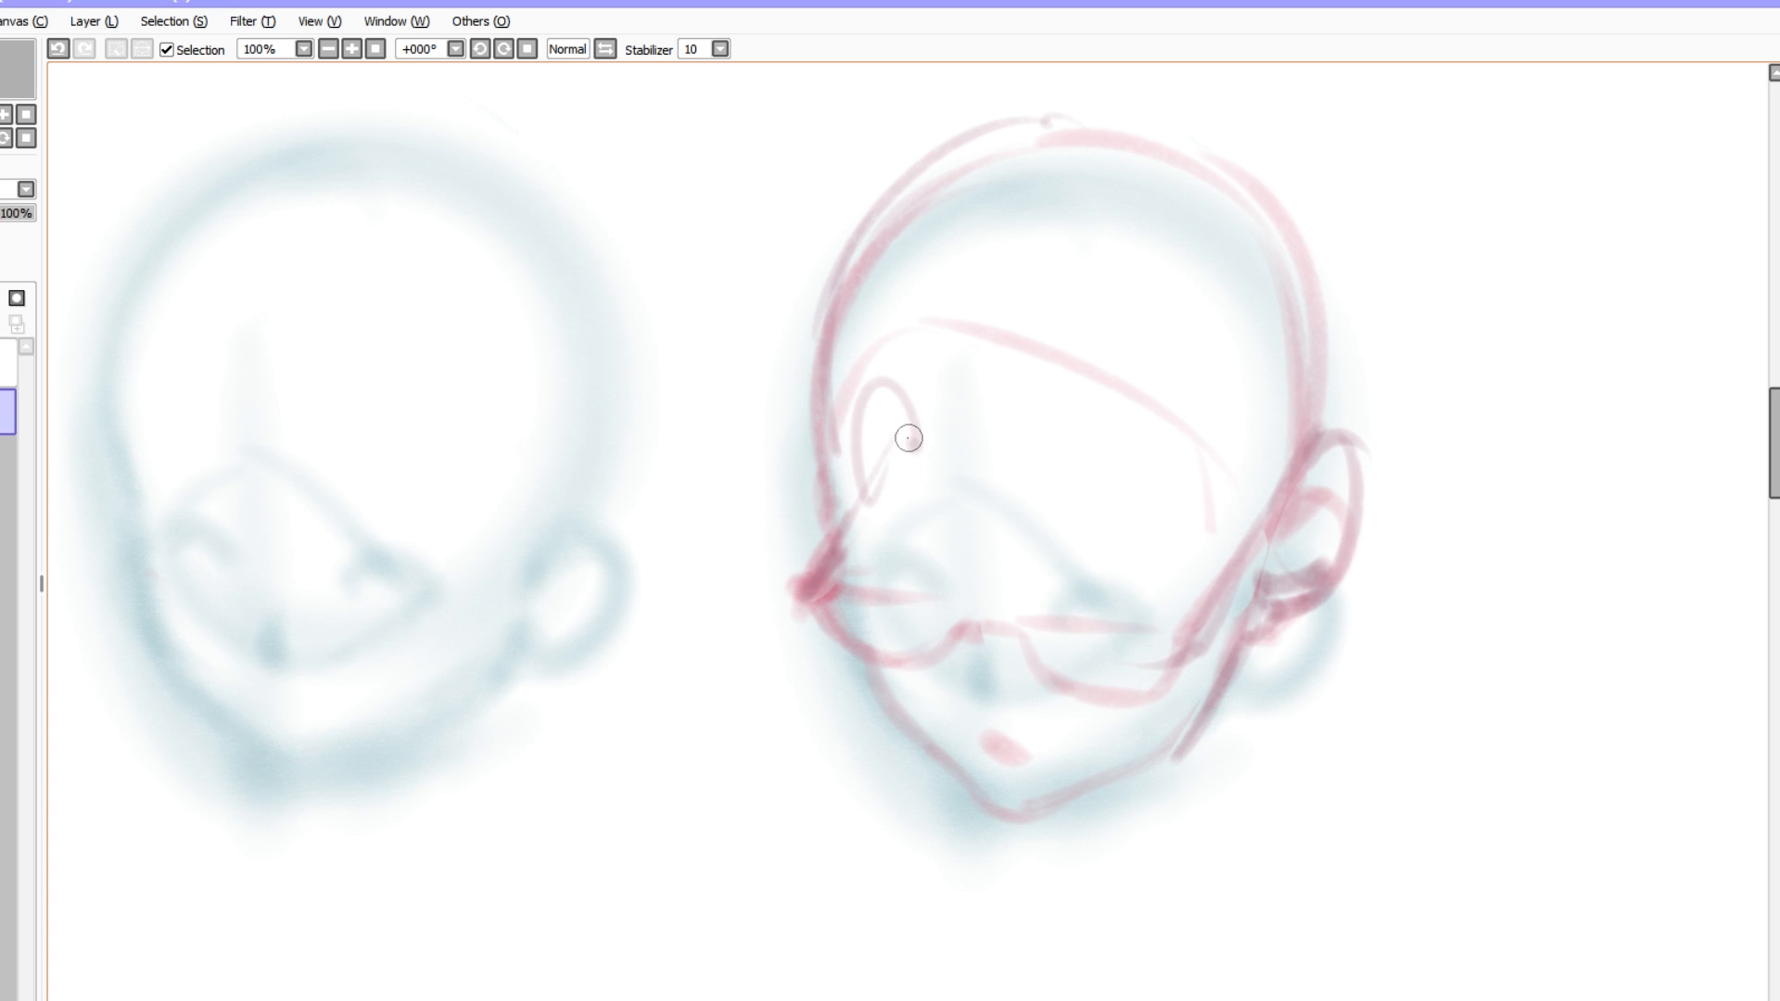
{"action": "key", "text": "ctrl+z"}
{"action": "mouse_move", "coordinate": [814, 594]}
{"action": "left_mouse_down"}
{"action": "mouse_move", "coordinate": [836, 473]}
{"action": "mouse_move", "coordinate": [868, 433]}
{"action": "mouse_move", "coordinate": [831, 449]}
{"action": "mouse_move", "coordinate": [853, 545]}
{"action": "mouse_move", "coordinate": [857, 413]}
{"action": "mouse_move", "coordinate": [890, 452]}
{"action": "mouse_move", "coordinate": [861, 588]}
{"action": "mouse_move", "coordinate": [873, 521]}
{"action": "mouse_move", "coordinate": [818, 617]}
{"action": "mouse_move", "coordinate": [810, 548]}
{"action": "left_mouse_up"}
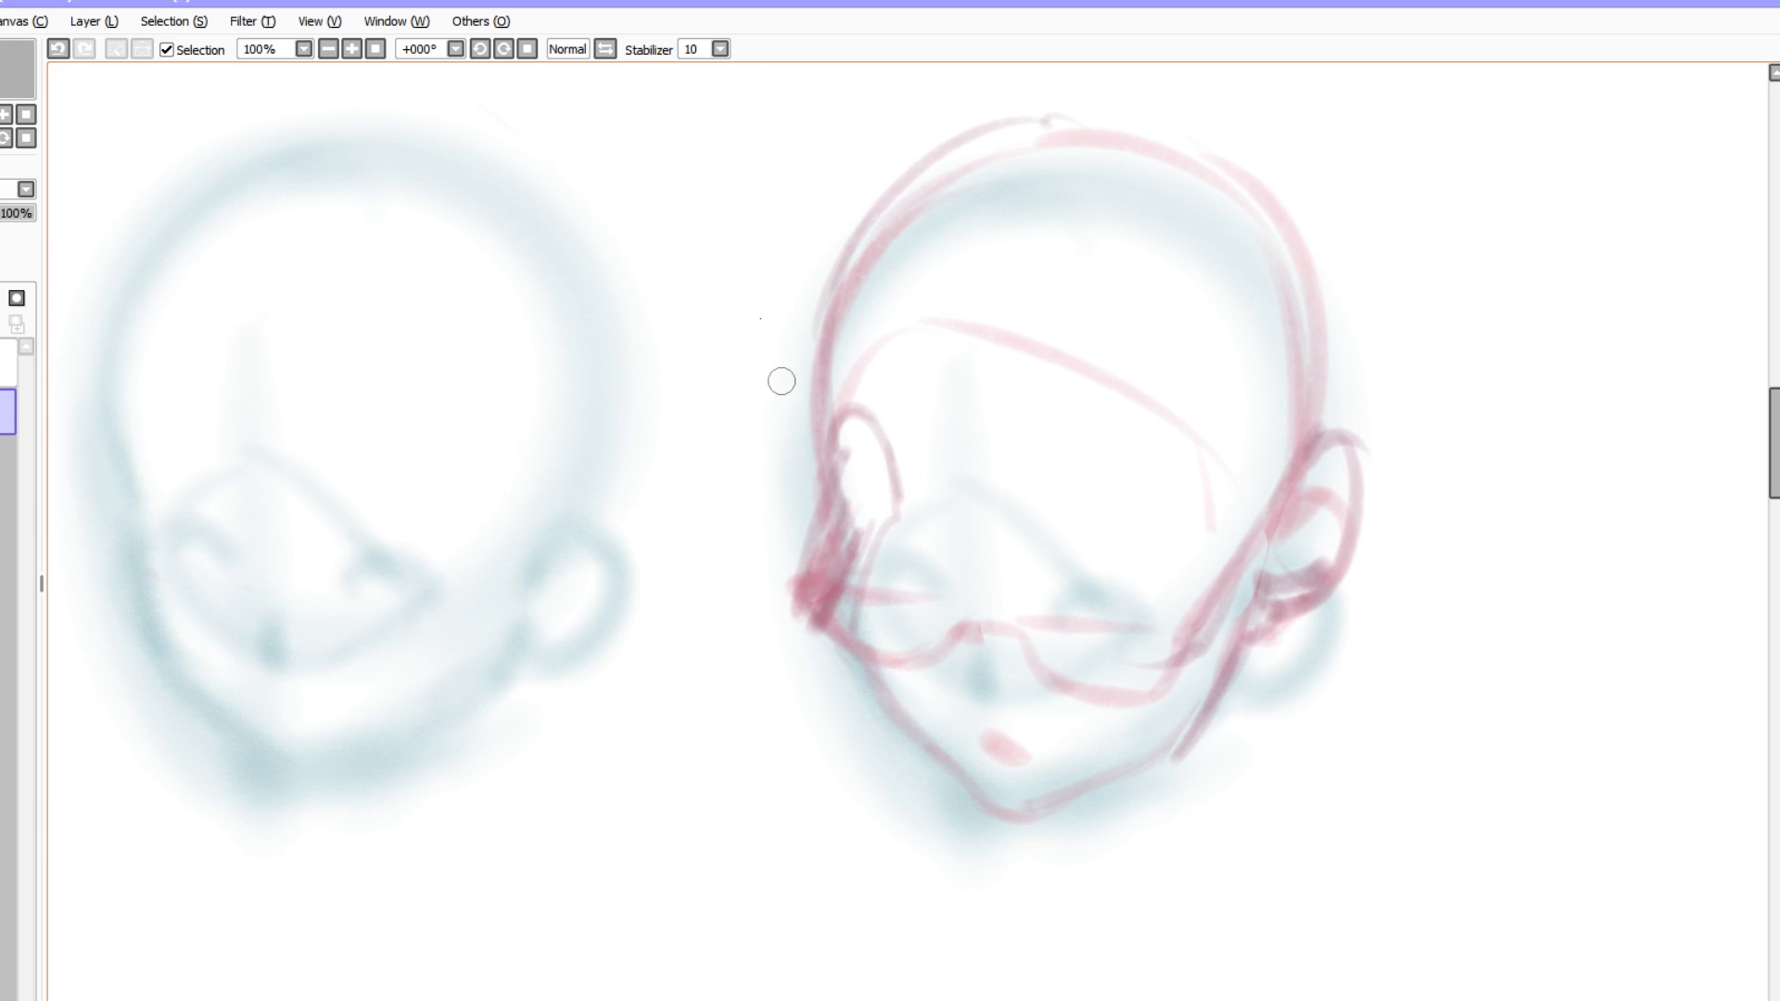
{"action": "key", "text": "ctrl+z"}
{"action": "key", "text": "ctrl+z"}
{"action": "key", "text": "ctrl+z"}
{"action": "key", "text": "ctrl+z"}
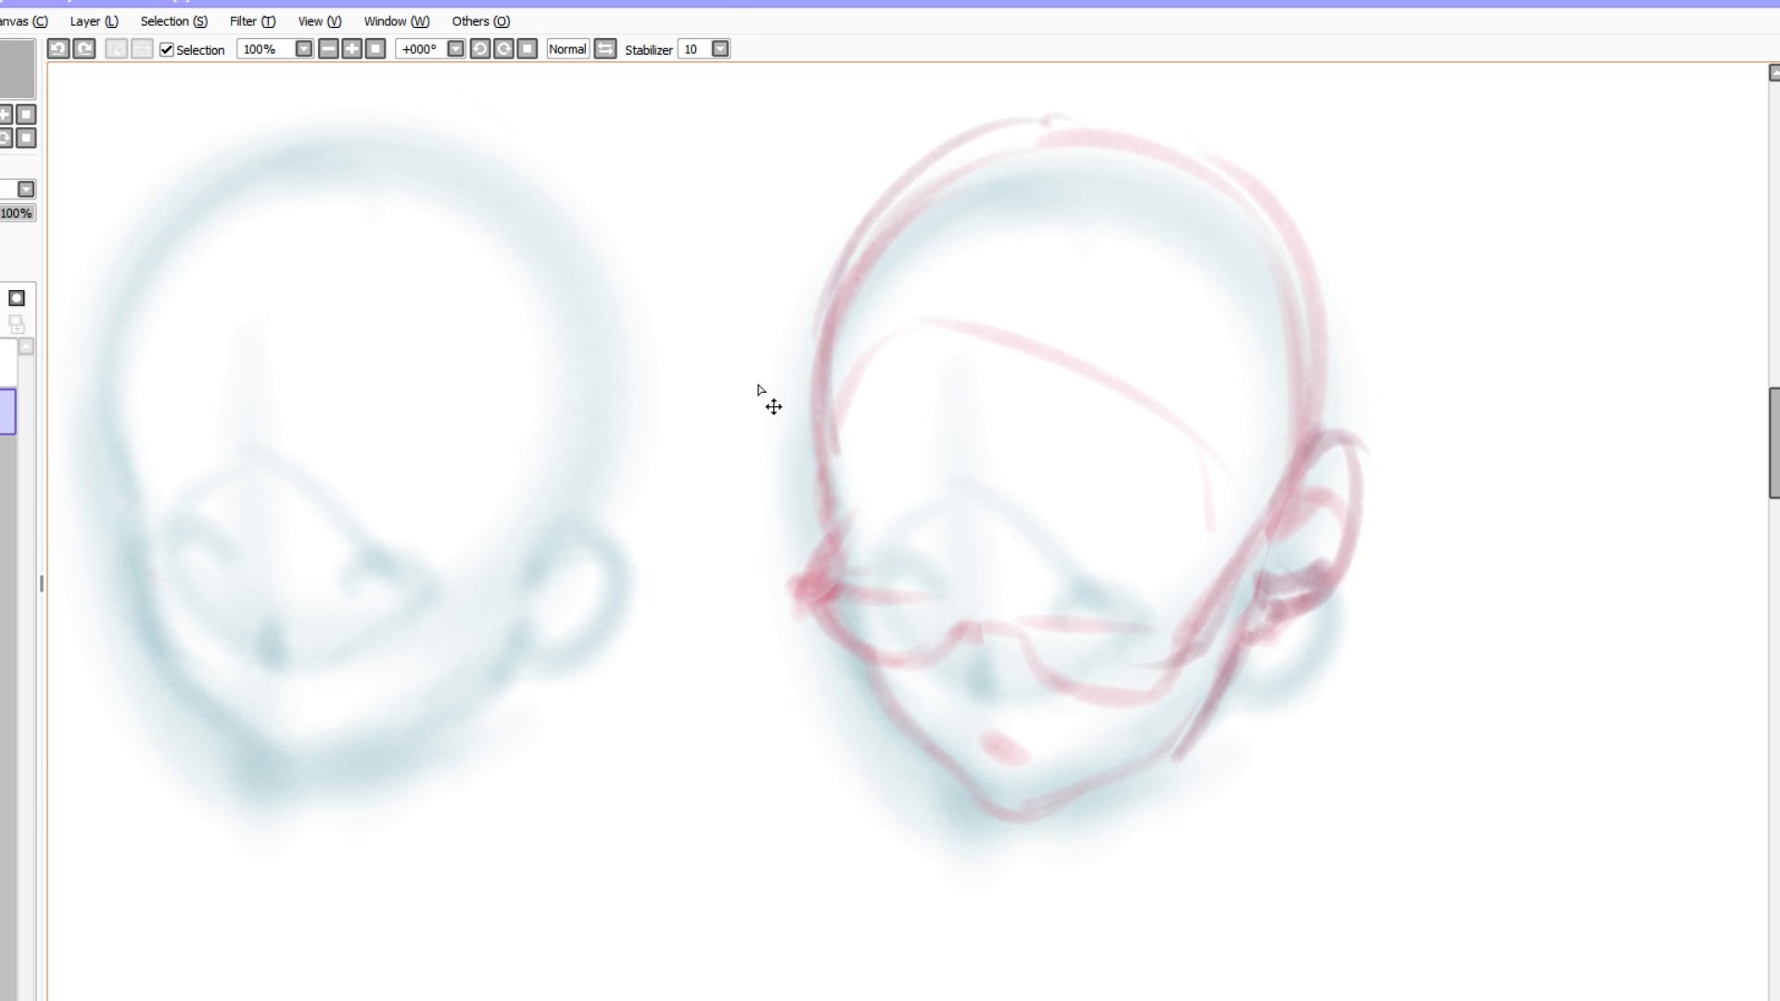
- Redraw the far temple and the line from cheek to chin on the head with glasses
{"action": "mouse_move", "coordinate": [823, 500]}
{"action": "left_mouse_down"}
{"action": "mouse_move", "coordinate": [813, 541]}
{"action": "mouse_move", "coordinate": [846, 529]}
{"action": "left_mouse_up"}
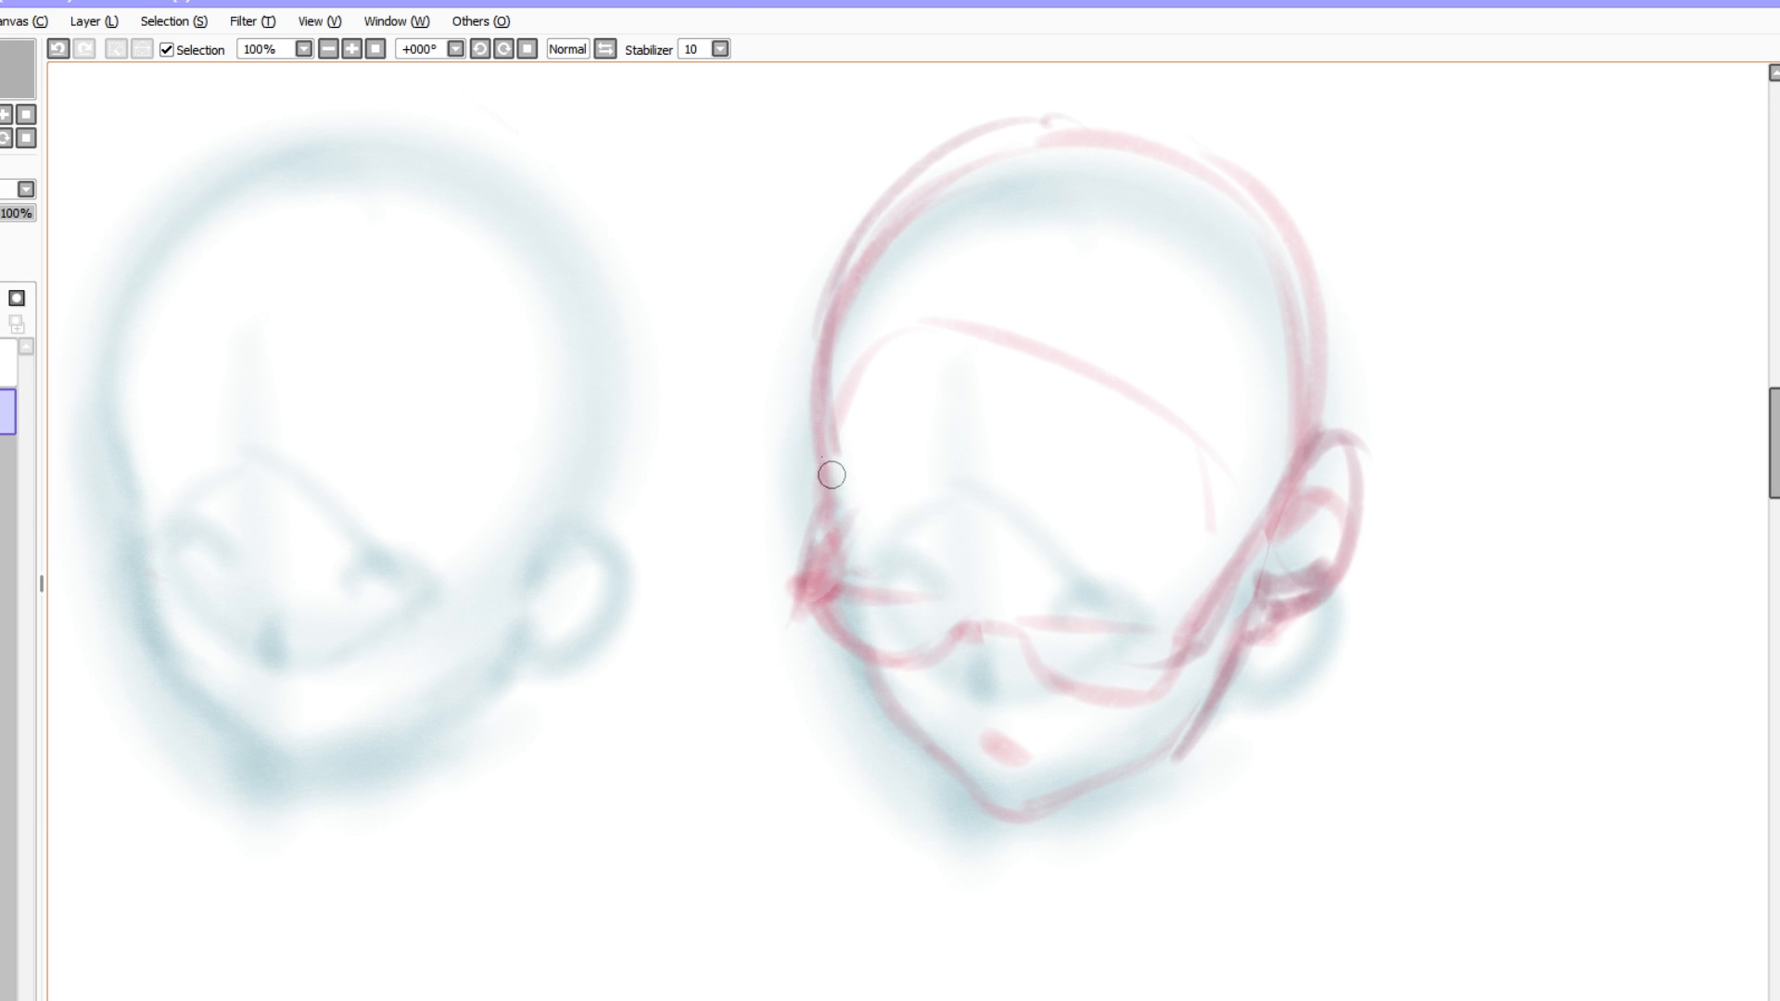
{"action": "key", "text": "ctrl+z"}
{"action": "key", "text": "ctrl+z"}
{"action": "left_click_drag", "start_coordinate": [839, 524], "coordinate": [883, 670]}
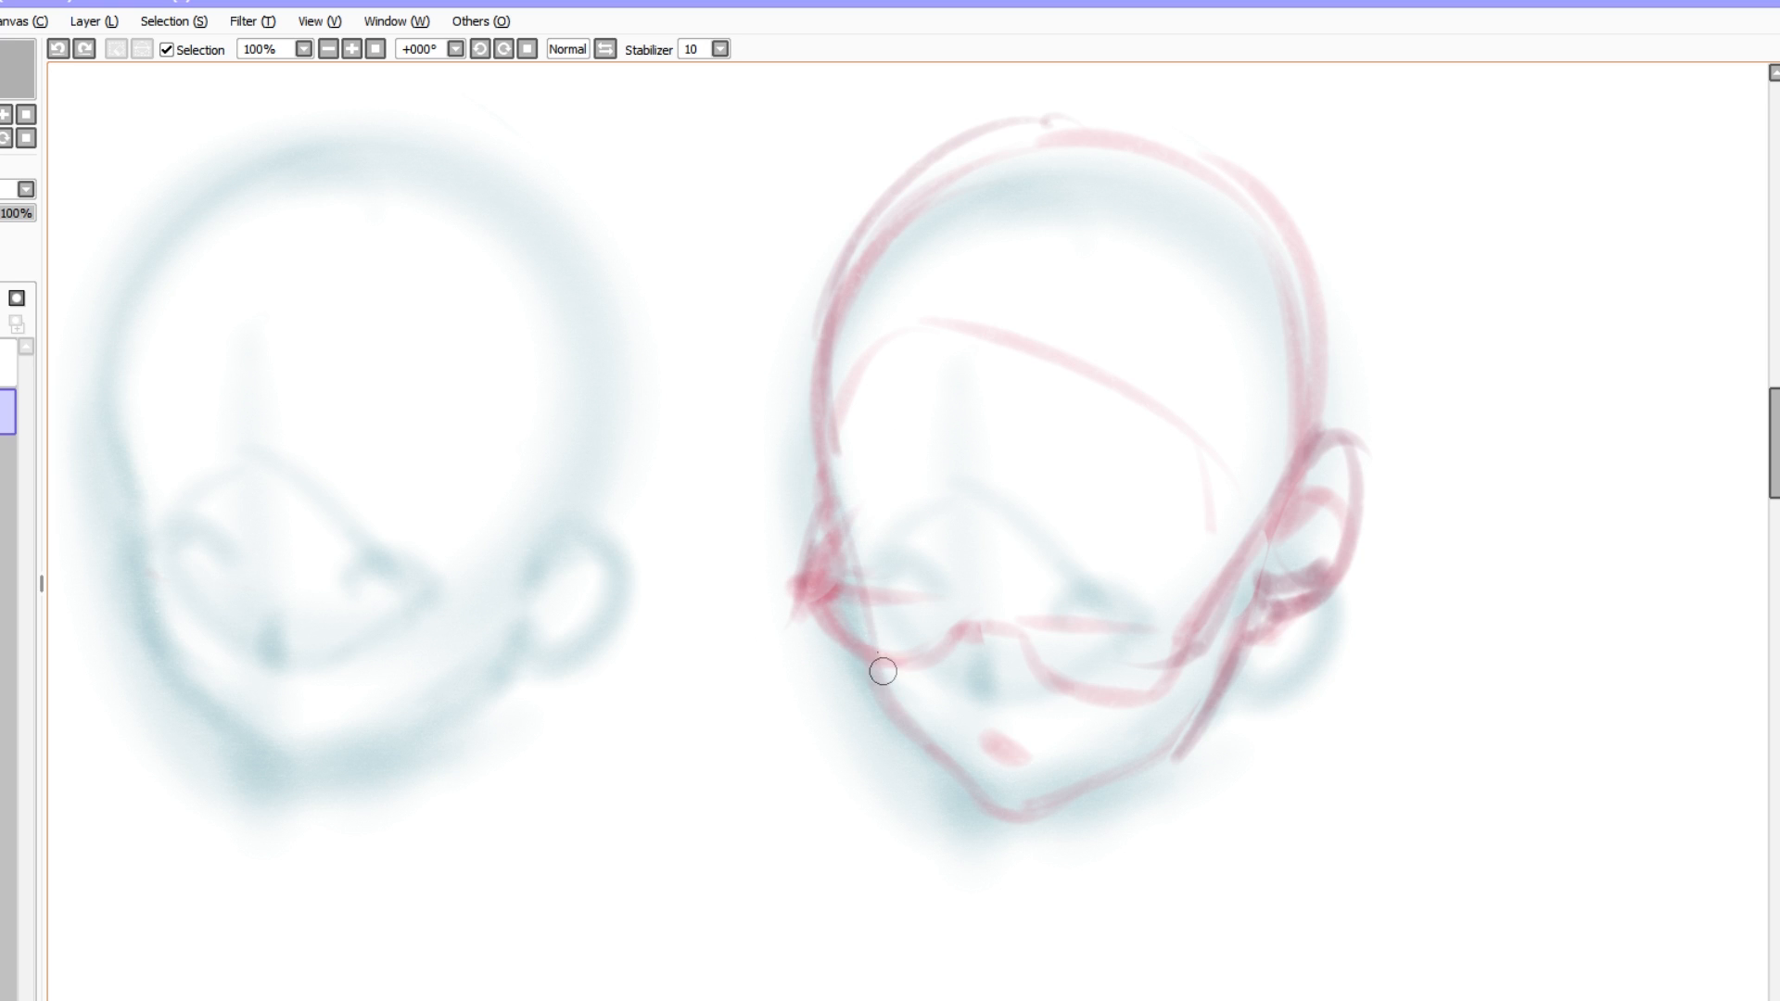
{"action": "mouse_move", "coordinate": [843, 557]}
{"action": "left_mouse_down"}
{"action": "mouse_move", "coordinate": [909, 720]}
{"action": "mouse_move", "coordinate": [969, 771]}
{"action": "left_mouse_up"}
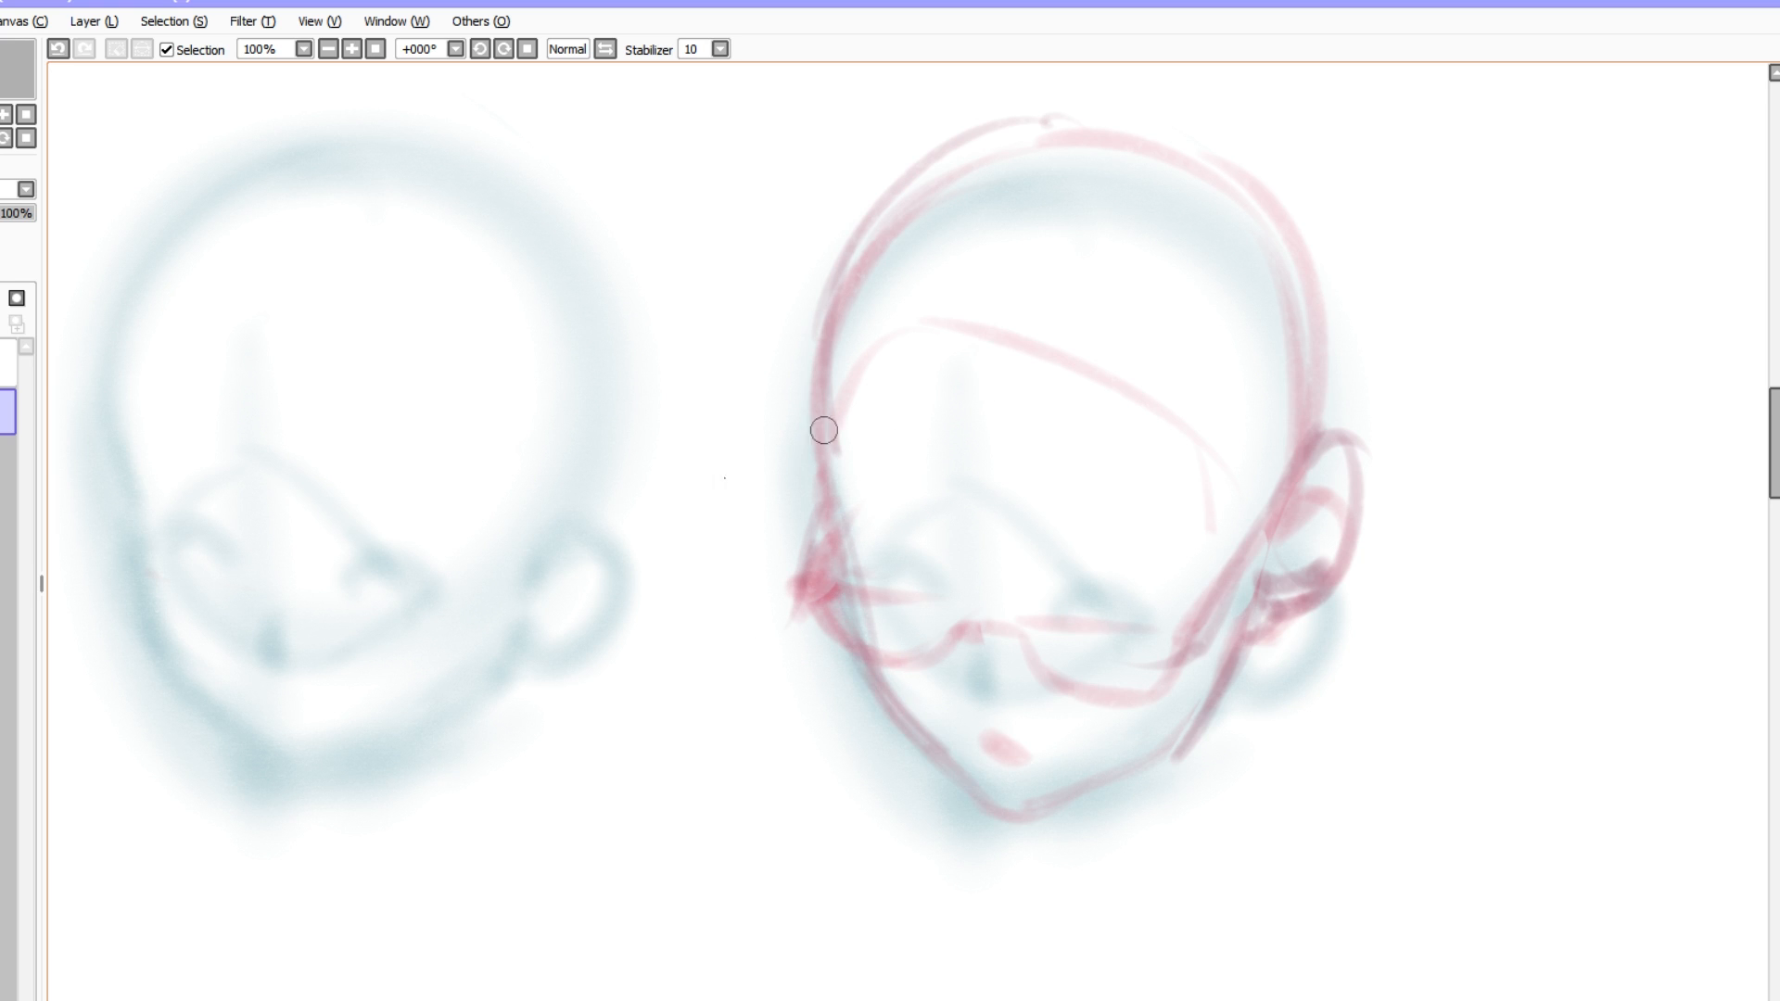
- Sketch thin red arcs for the hairline and skull contour across the plain three-quarter head
{"action": "left_click_drag", "start_coordinate": [583, 386], "coordinate": [773, 355]}
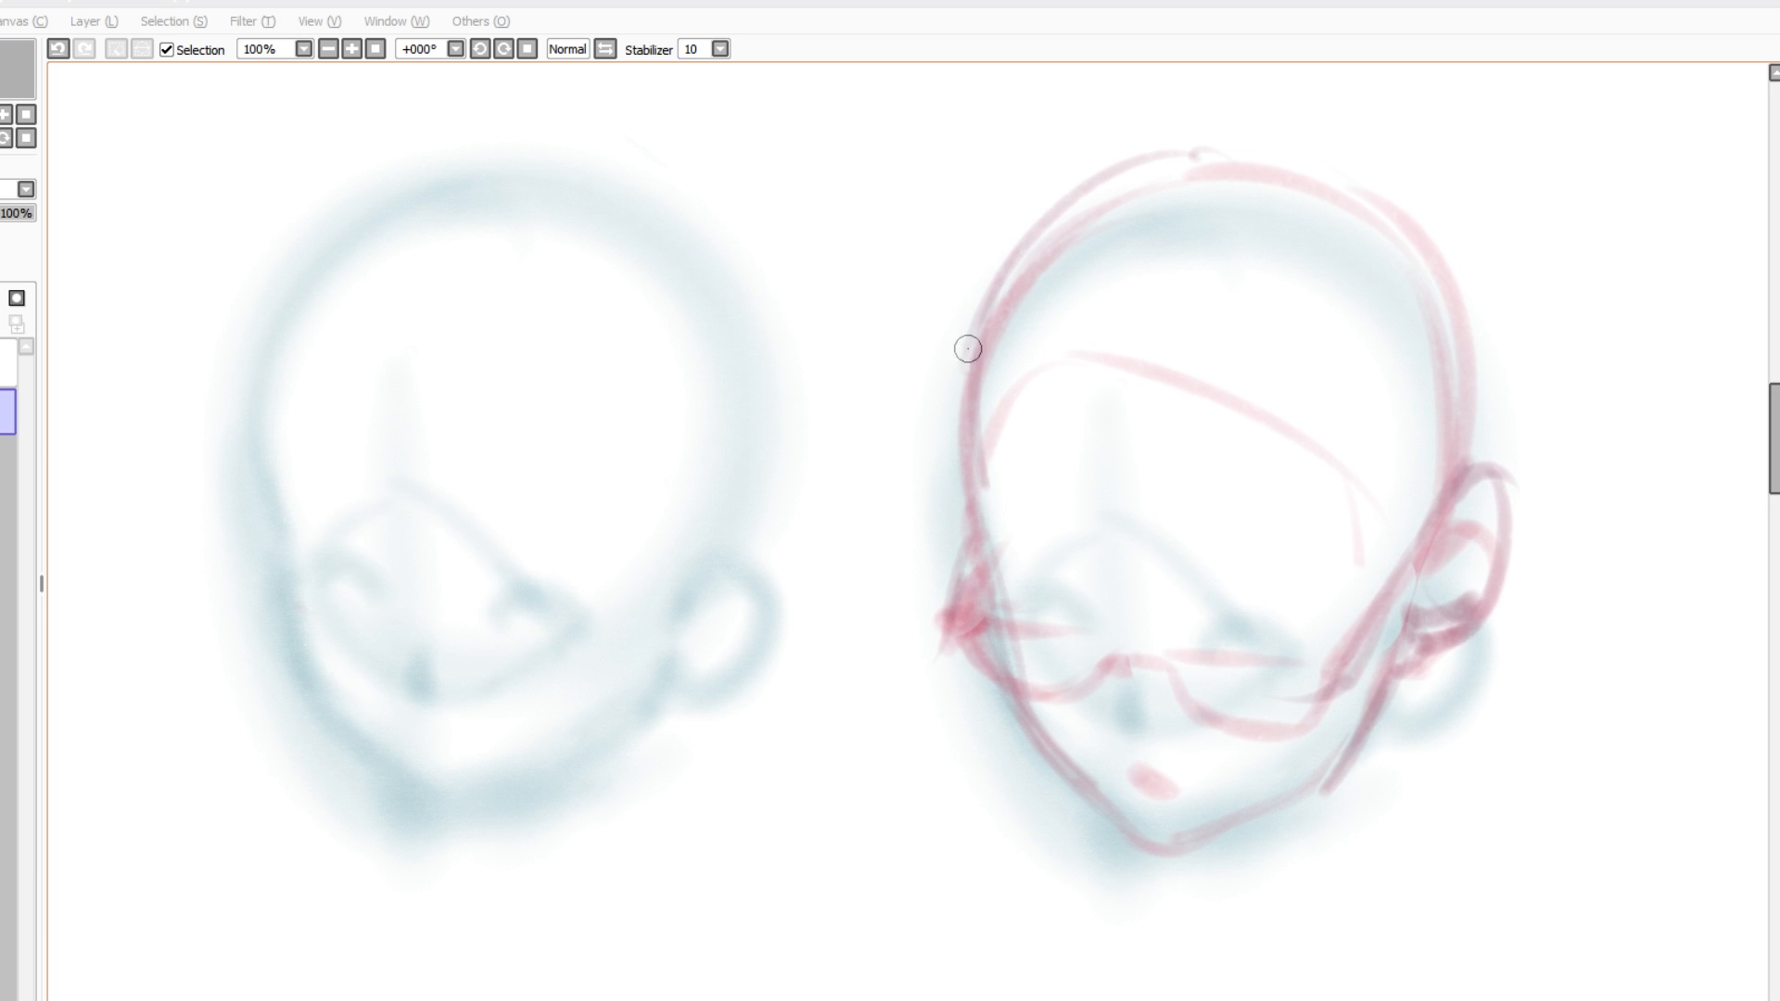
{"action": "mouse_move", "coordinate": [324, 284]}
{"action": "left_mouse_down"}
{"action": "mouse_move", "coordinate": [601, 305]}
{"action": "mouse_move", "coordinate": [416, 277]}
{"action": "mouse_move", "coordinate": [685, 464]}
{"action": "mouse_move", "coordinate": [691, 554]}
{"action": "left_mouse_up"}
{"action": "mouse_move", "coordinate": [284, 367]}
{"action": "left_mouse_down"}
{"action": "mouse_move", "coordinate": [397, 270]}
{"action": "mouse_move", "coordinate": [542, 310]}
{"action": "left_mouse_up"}
{"action": "mouse_move", "coordinate": [333, 251]}
{"action": "left_mouse_down"}
{"action": "mouse_move", "coordinate": [369, 227]}
{"action": "mouse_move", "coordinate": [628, 226]}
{"action": "mouse_move", "coordinate": [711, 431]}
{"action": "left_mouse_up"}
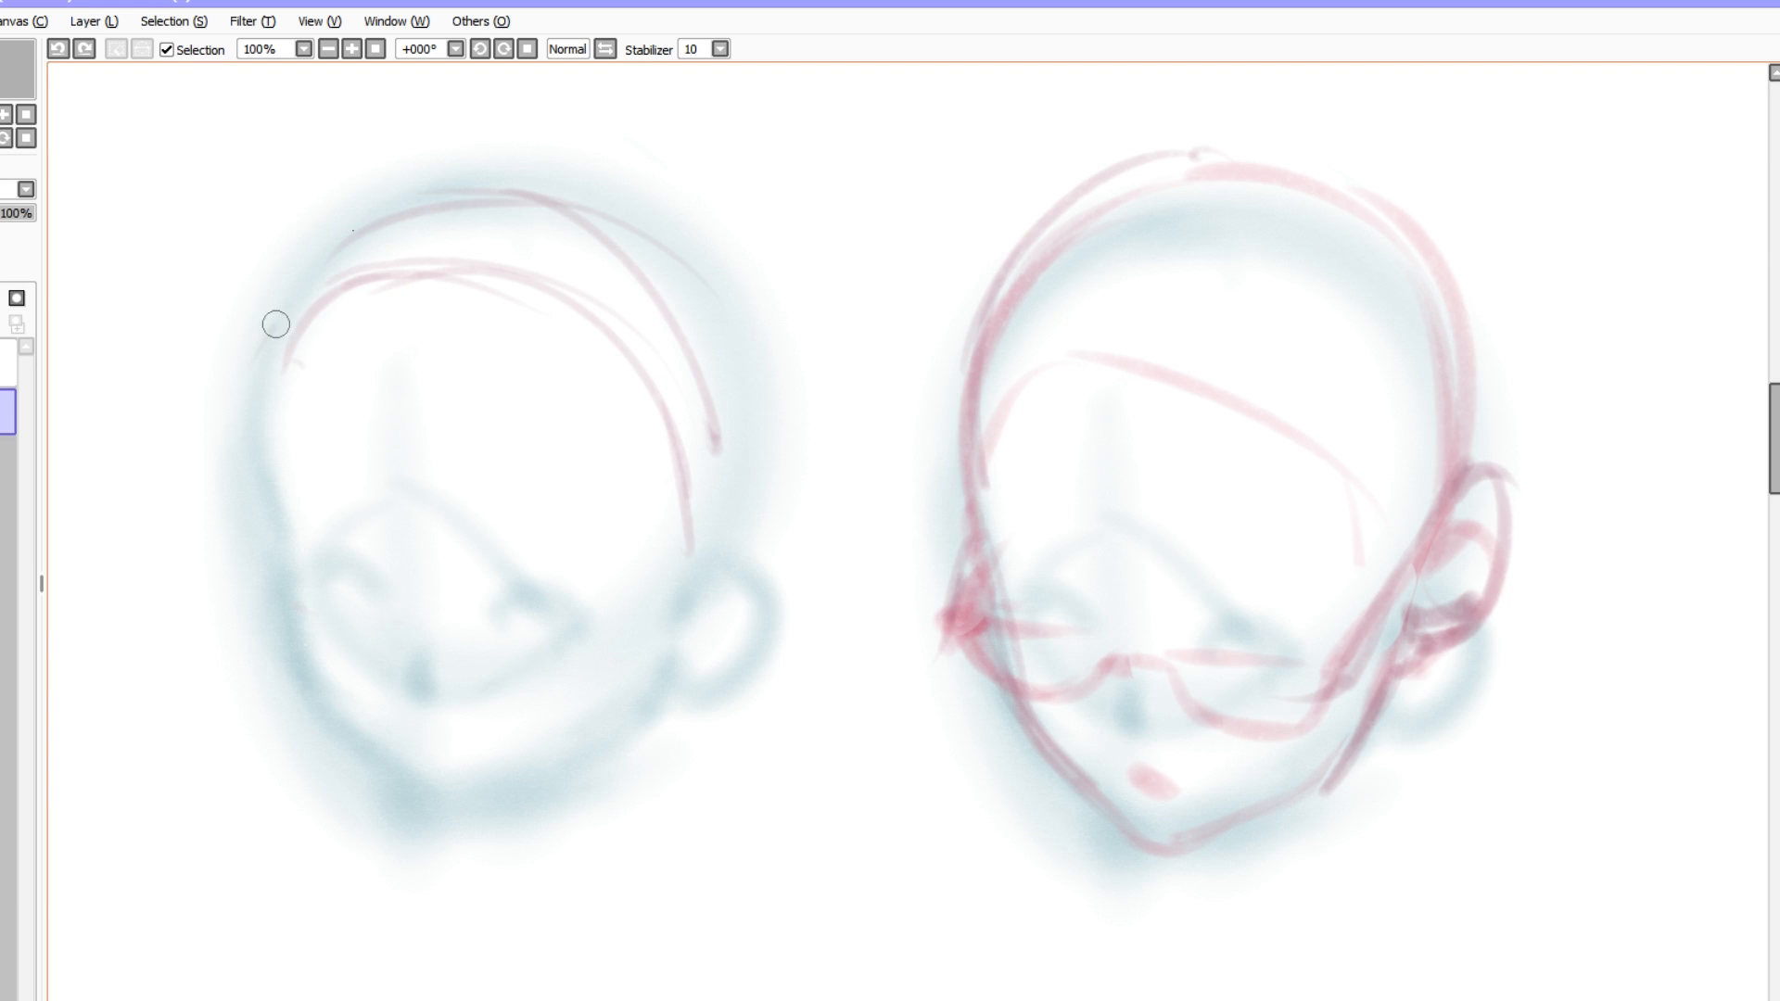
{"action": "left_click_drag", "start_coordinate": [398, 198], "coordinate": [252, 369]}
{"action": "mouse_move", "coordinate": [290, 307]}
{"action": "left_mouse_down"}
{"action": "mouse_move", "coordinate": [256, 441]}
{"action": "mouse_move", "coordinate": [276, 567]}
{"action": "mouse_move", "coordinate": [424, 192]}
{"action": "mouse_move", "coordinate": [731, 286]}
{"action": "mouse_move", "coordinate": [766, 309]}
{"action": "mouse_move", "coordinate": [781, 384]}
{"action": "mouse_move", "coordinate": [735, 532]}
{"action": "mouse_move", "coordinate": [692, 392]}
{"action": "mouse_move", "coordinate": [712, 415]}
{"action": "mouse_move", "coordinate": [718, 558]}
{"action": "left_mouse_up"}
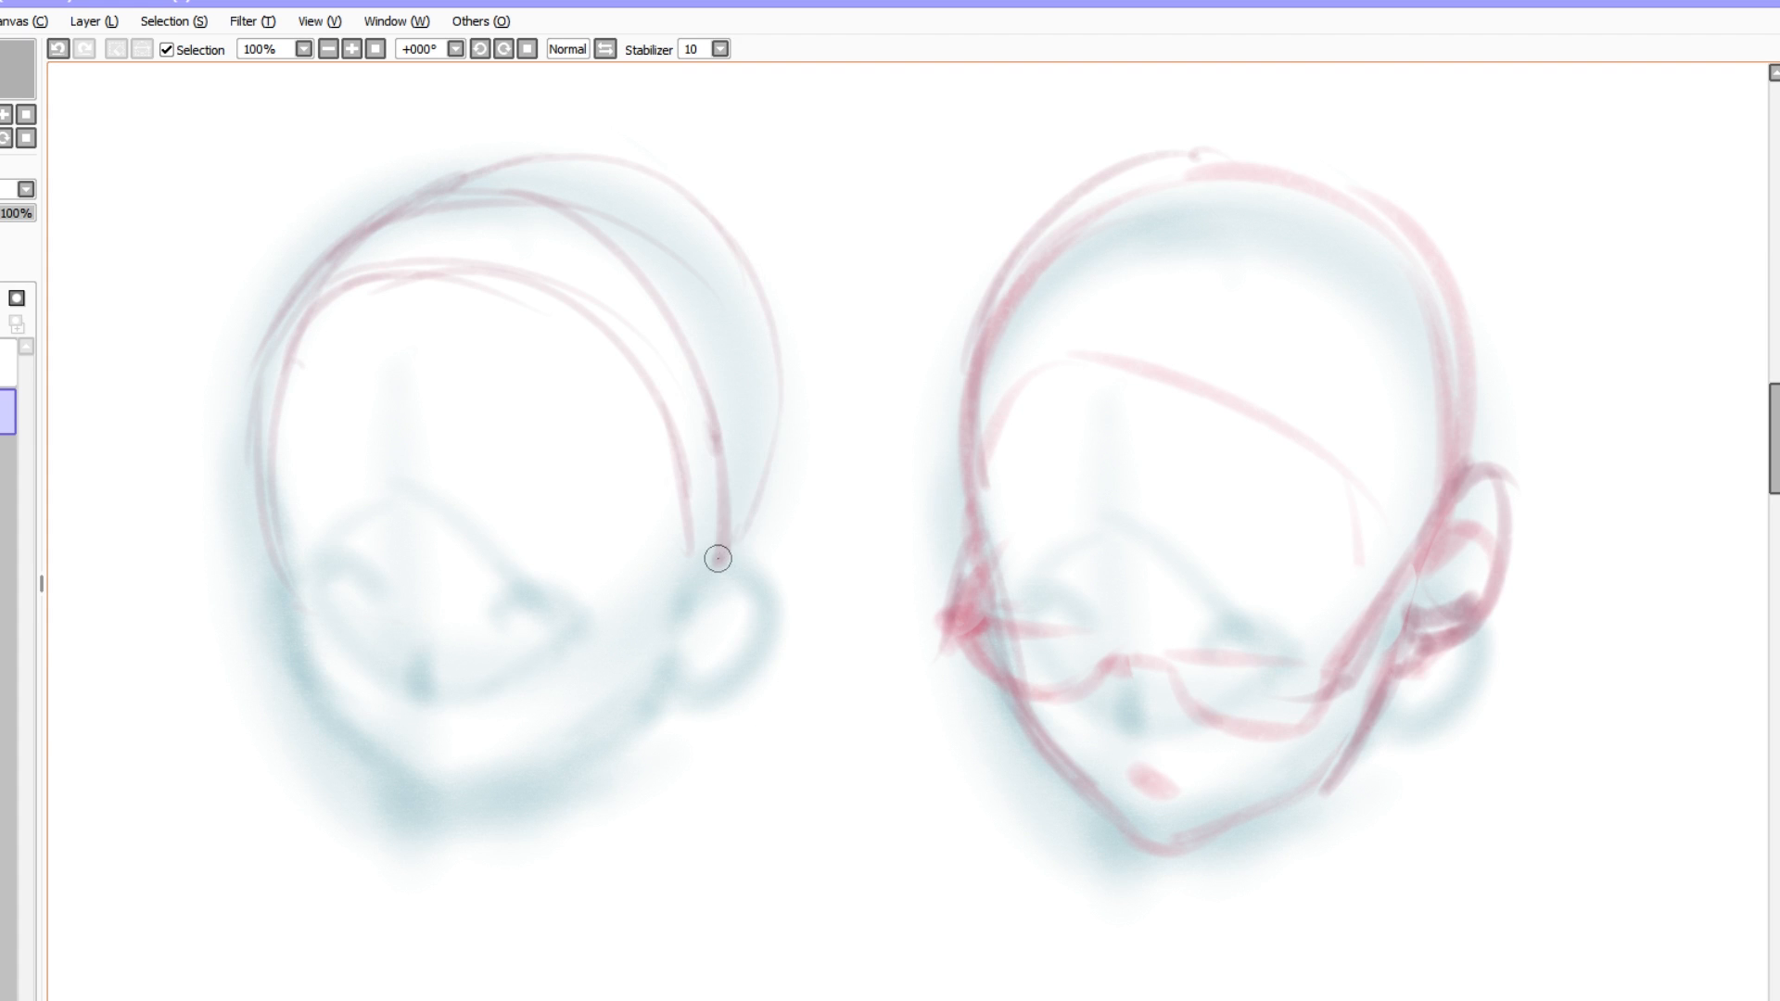
{"action": "left_click_drag", "start_coordinate": [363, 234], "coordinate": [681, 430]}
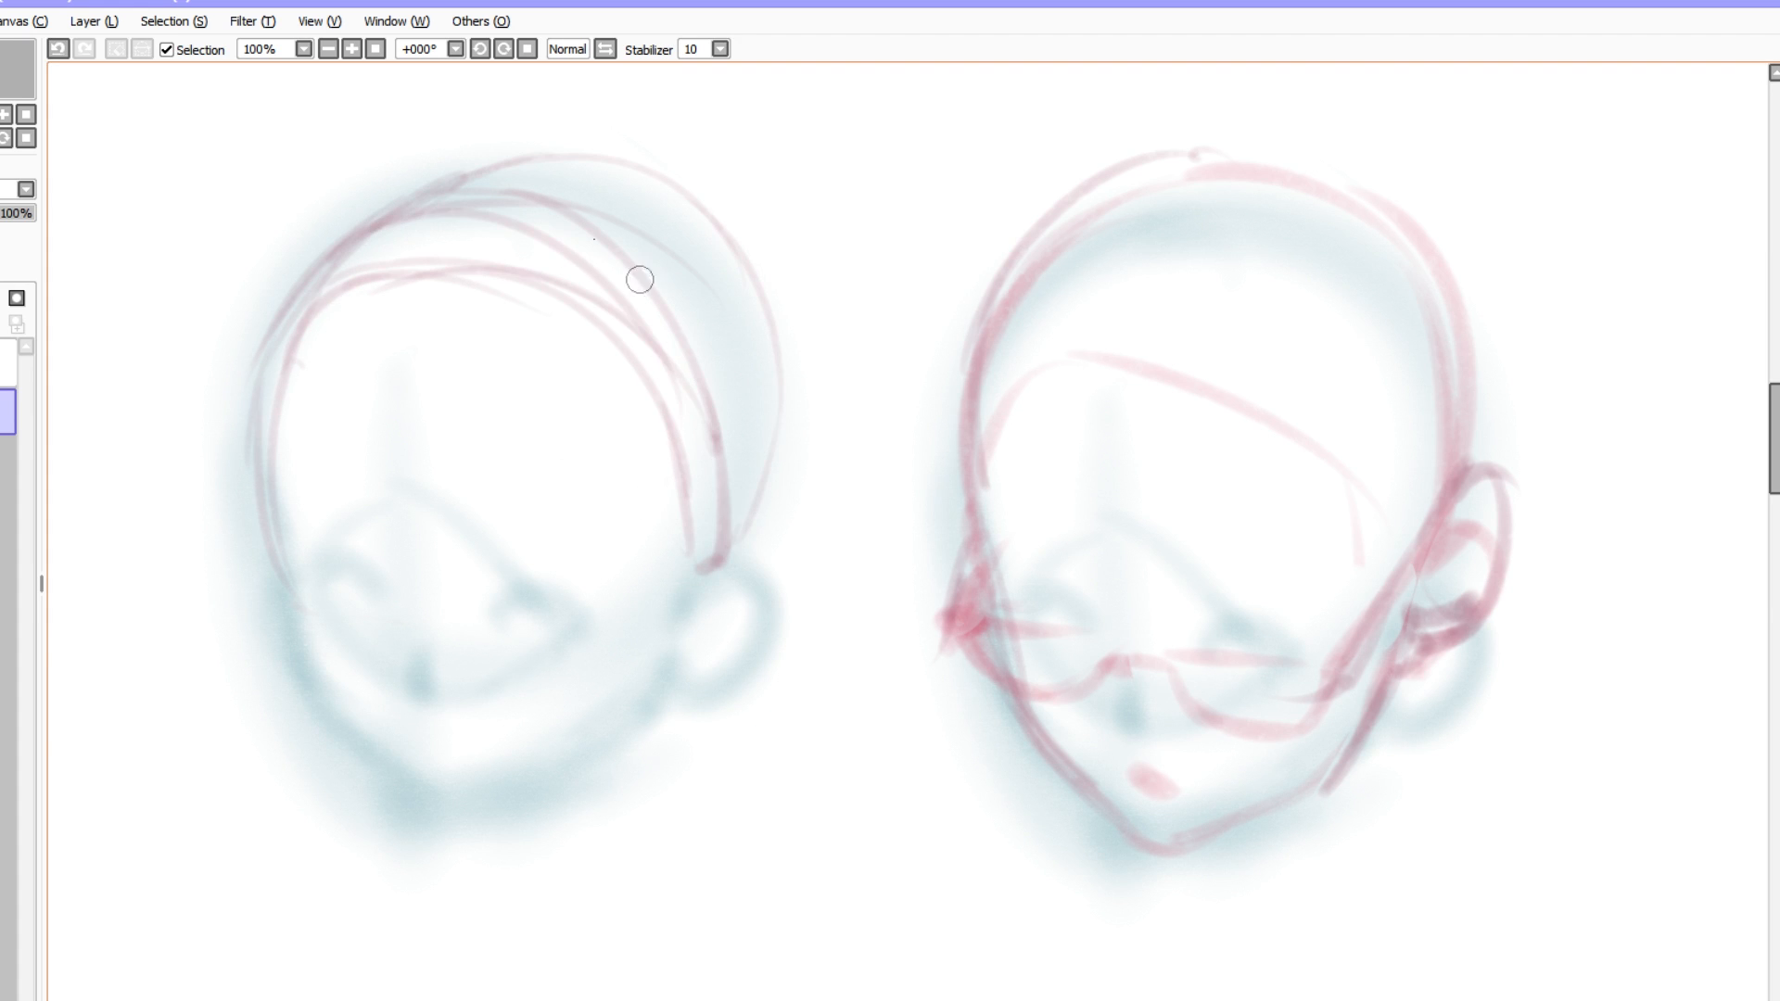
- In a mirrored view, reinforce the red hairline arcs on the plain head and restate the hairline of the head with glasses
{"action": "key", "text": "h"}
{"action": "scroll", "coordinate": [1345, 334], "scroll_direction": "down", "scroll_amount": 2}
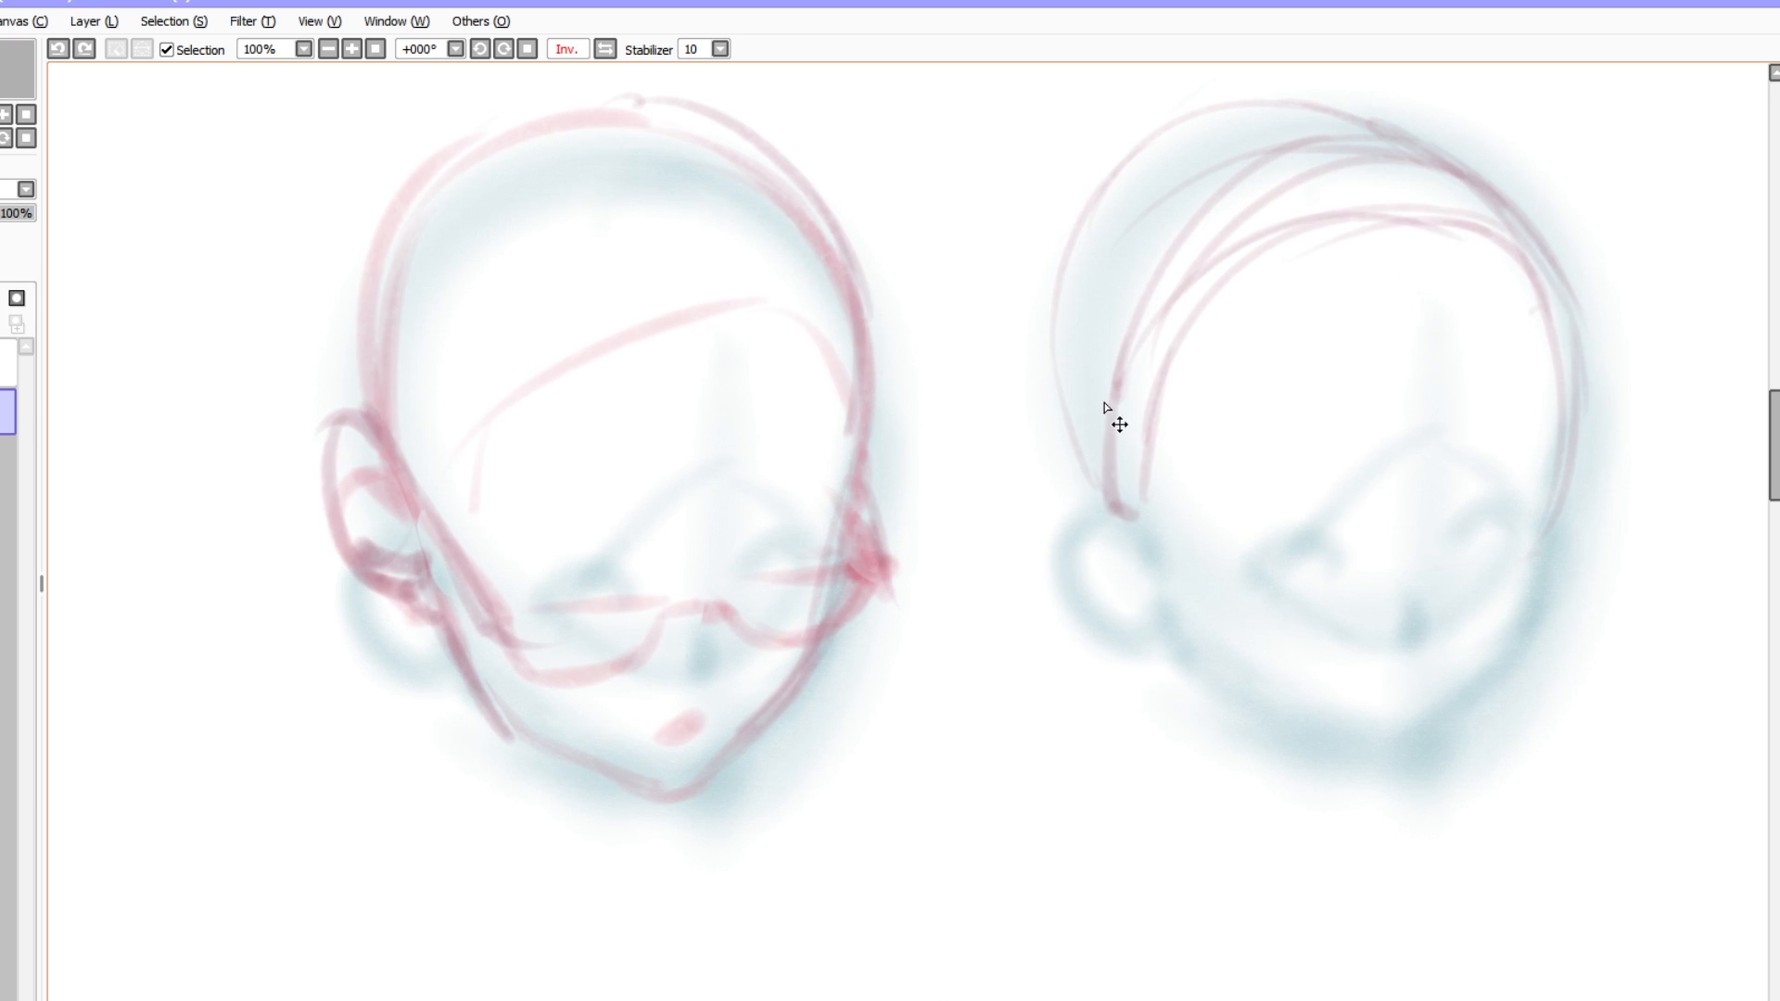
{"action": "key", "text": "ctrl+z"}
{"action": "mouse_move", "coordinate": [1195, 211]}
{"action": "left_mouse_down"}
{"action": "mouse_move", "coordinate": [1116, 386]}
{"action": "mouse_move", "coordinate": [1112, 556]}
{"action": "left_mouse_up"}
{"action": "key", "text": "ctrl+z"}
{"action": "mouse_move", "coordinate": [1145, 269]}
{"action": "left_mouse_down"}
{"action": "mouse_move", "coordinate": [1097, 378]}
{"action": "mouse_move", "coordinate": [1313, 176]}
{"action": "mouse_move", "coordinate": [1351, 168]}
{"action": "mouse_move", "coordinate": [1483, 232]}
{"action": "left_mouse_up"}
{"action": "mouse_move", "coordinate": [1188, 281]}
{"action": "left_mouse_down"}
{"action": "mouse_move", "coordinate": [1299, 219]}
{"action": "mouse_move", "coordinate": [1502, 227]}
{"action": "mouse_move", "coordinate": [1155, 491]}
{"action": "left_mouse_up"}
{"action": "mouse_move", "coordinate": [1164, 350]}
{"action": "left_mouse_down"}
{"action": "mouse_move", "coordinate": [1159, 538]}
{"action": "mouse_move", "coordinate": [1199, 199]}
{"action": "mouse_move", "coordinate": [1473, 181]}
{"action": "left_mouse_up"}
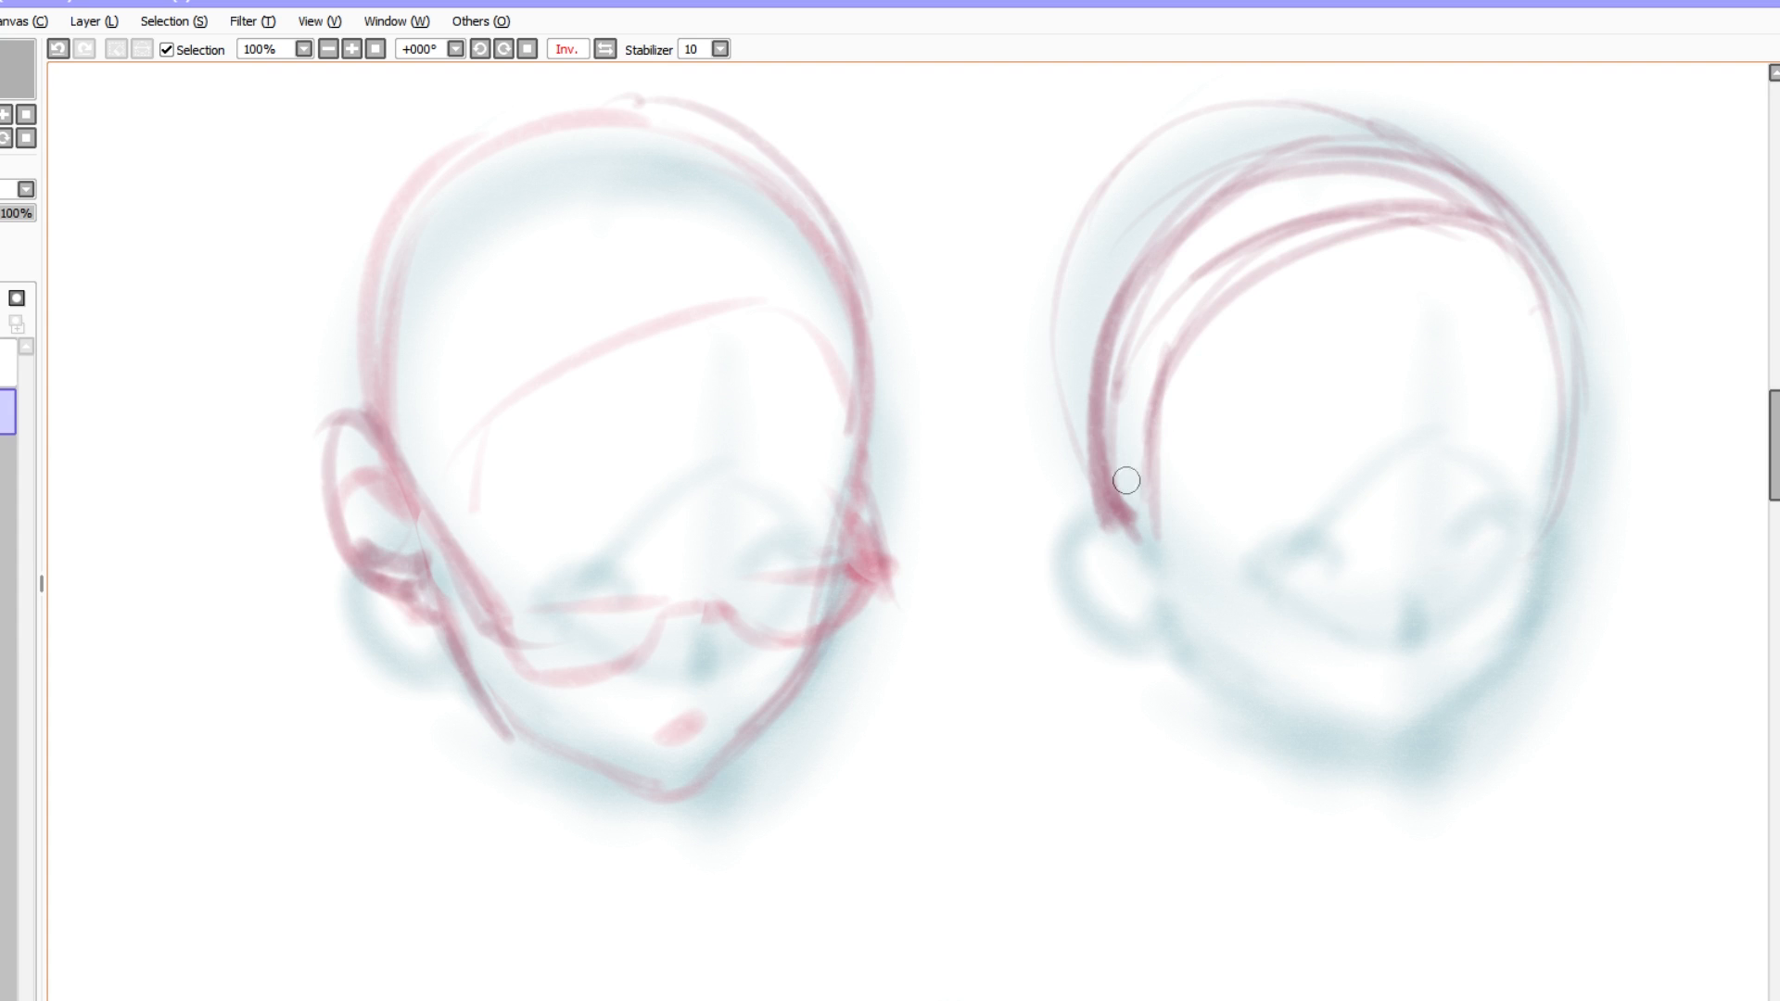
{"action": "mouse_move", "coordinate": [473, 472]}
{"action": "left_mouse_down"}
{"action": "mouse_move", "coordinate": [488, 435]}
{"action": "mouse_move", "coordinate": [776, 305]}
{"action": "left_mouse_up"}
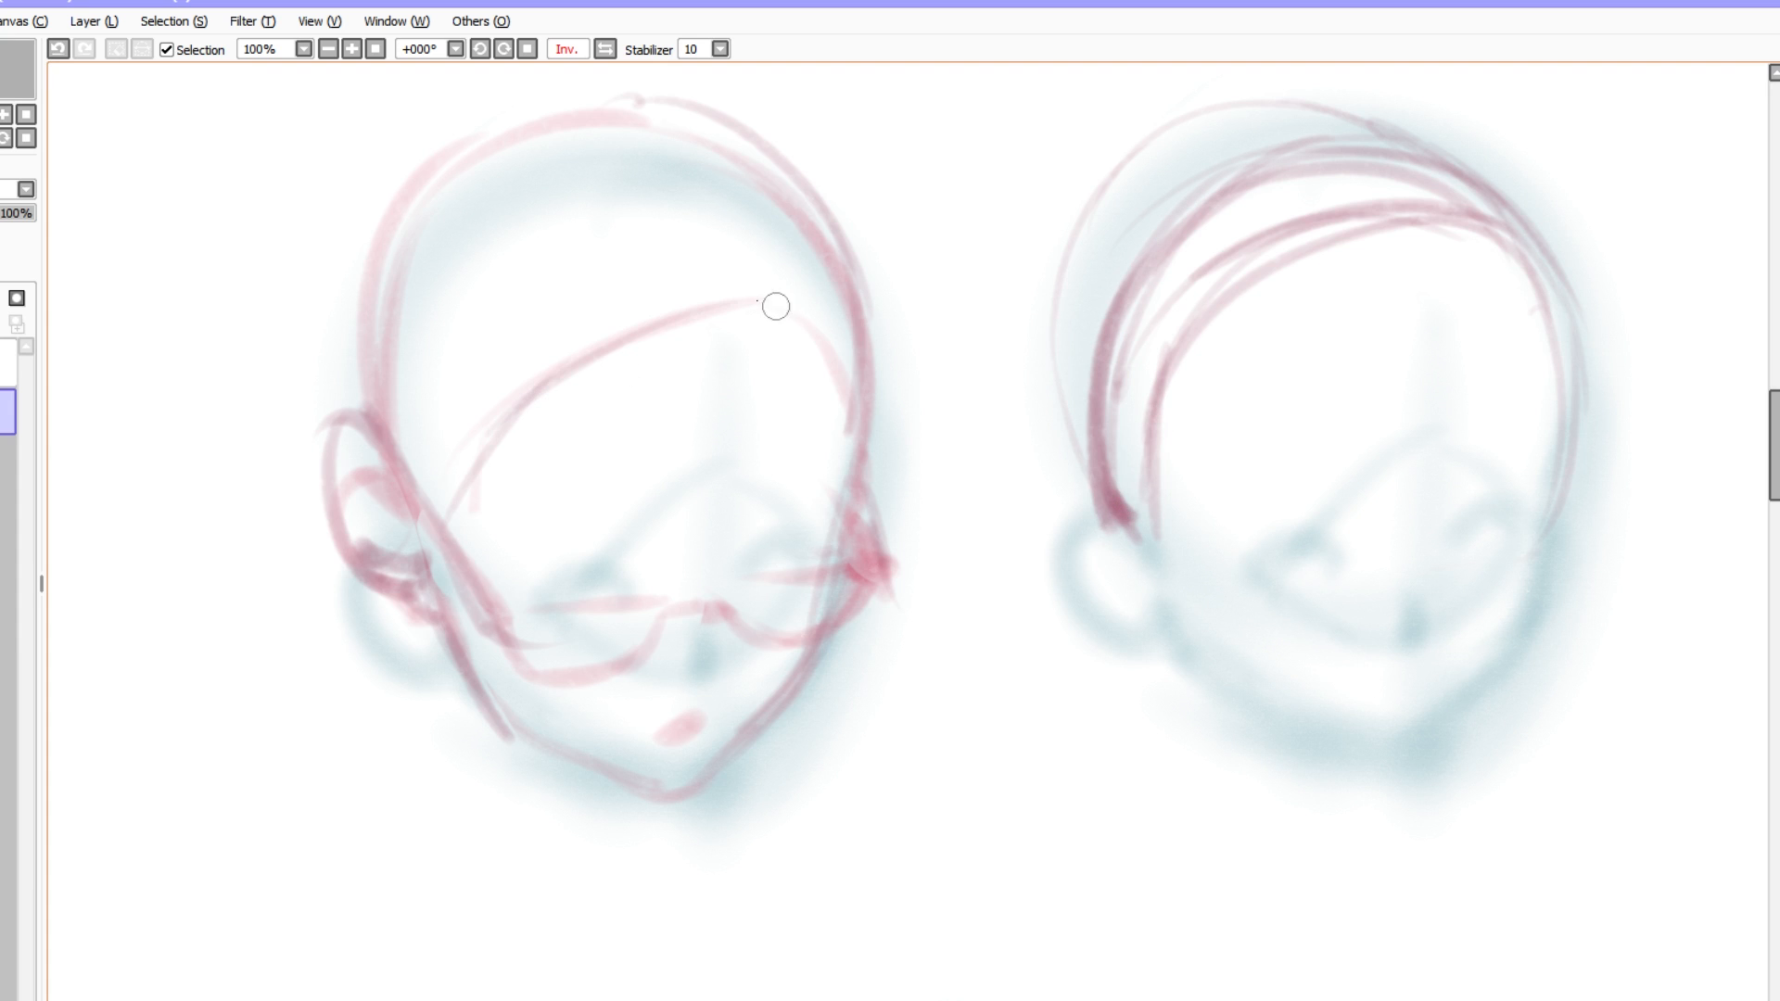
- Add outer red arcs around the back of the plain head's skull, and return the view to unmirrored
{"action": "left_click_drag", "start_coordinate": [1104, 277], "coordinate": [1020, 365]}
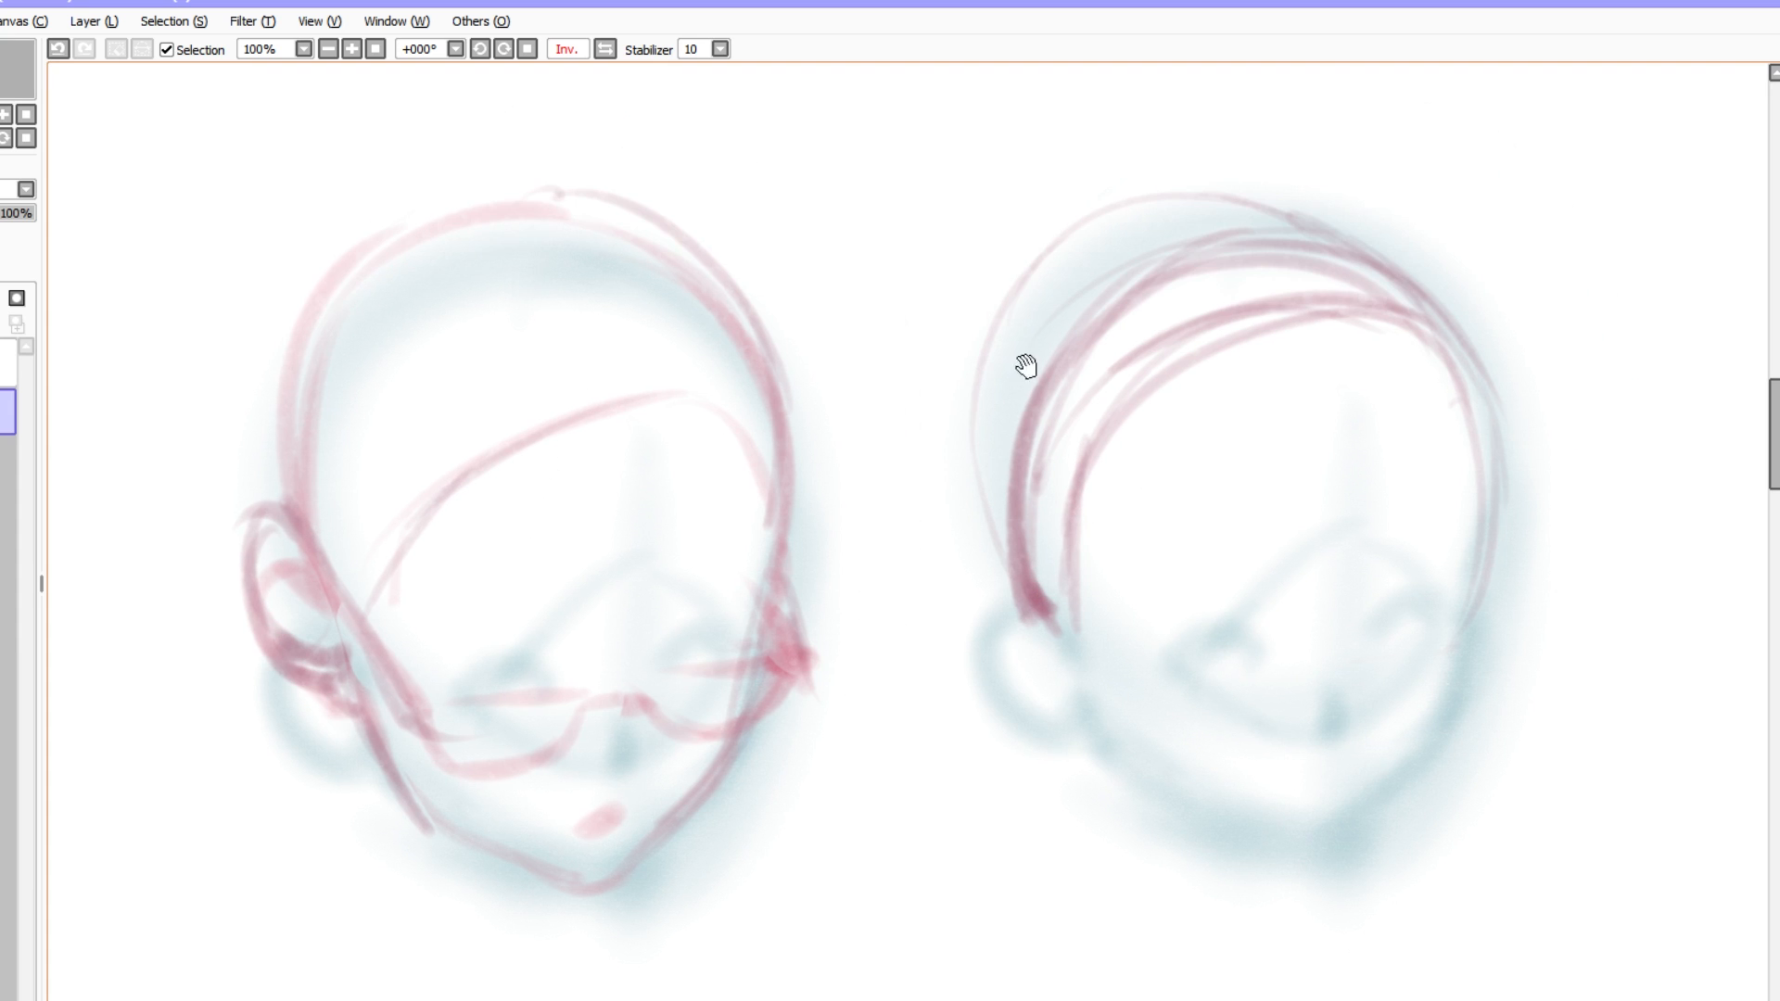
{"action": "mouse_move", "coordinate": [904, 388]}
{"action": "left_mouse_down"}
{"action": "mouse_move", "coordinate": [1045, 222]}
{"action": "mouse_move", "coordinate": [1357, 246]}
{"action": "left_mouse_up"}
{"action": "mouse_move", "coordinate": [1219, 207]}
{"action": "left_mouse_down"}
{"action": "mouse_move", "coordinate": [1073, 238]}
{"action": "mouse_move", "coordinate": [974, 544]}
{"action": "mouse_move", "coordinate": [951, 534]}
{"action": "left_mouse_up"}
{"action": "left_click_drag", "start_coordinate": [969, 457], "coordinate": [953, 569]}
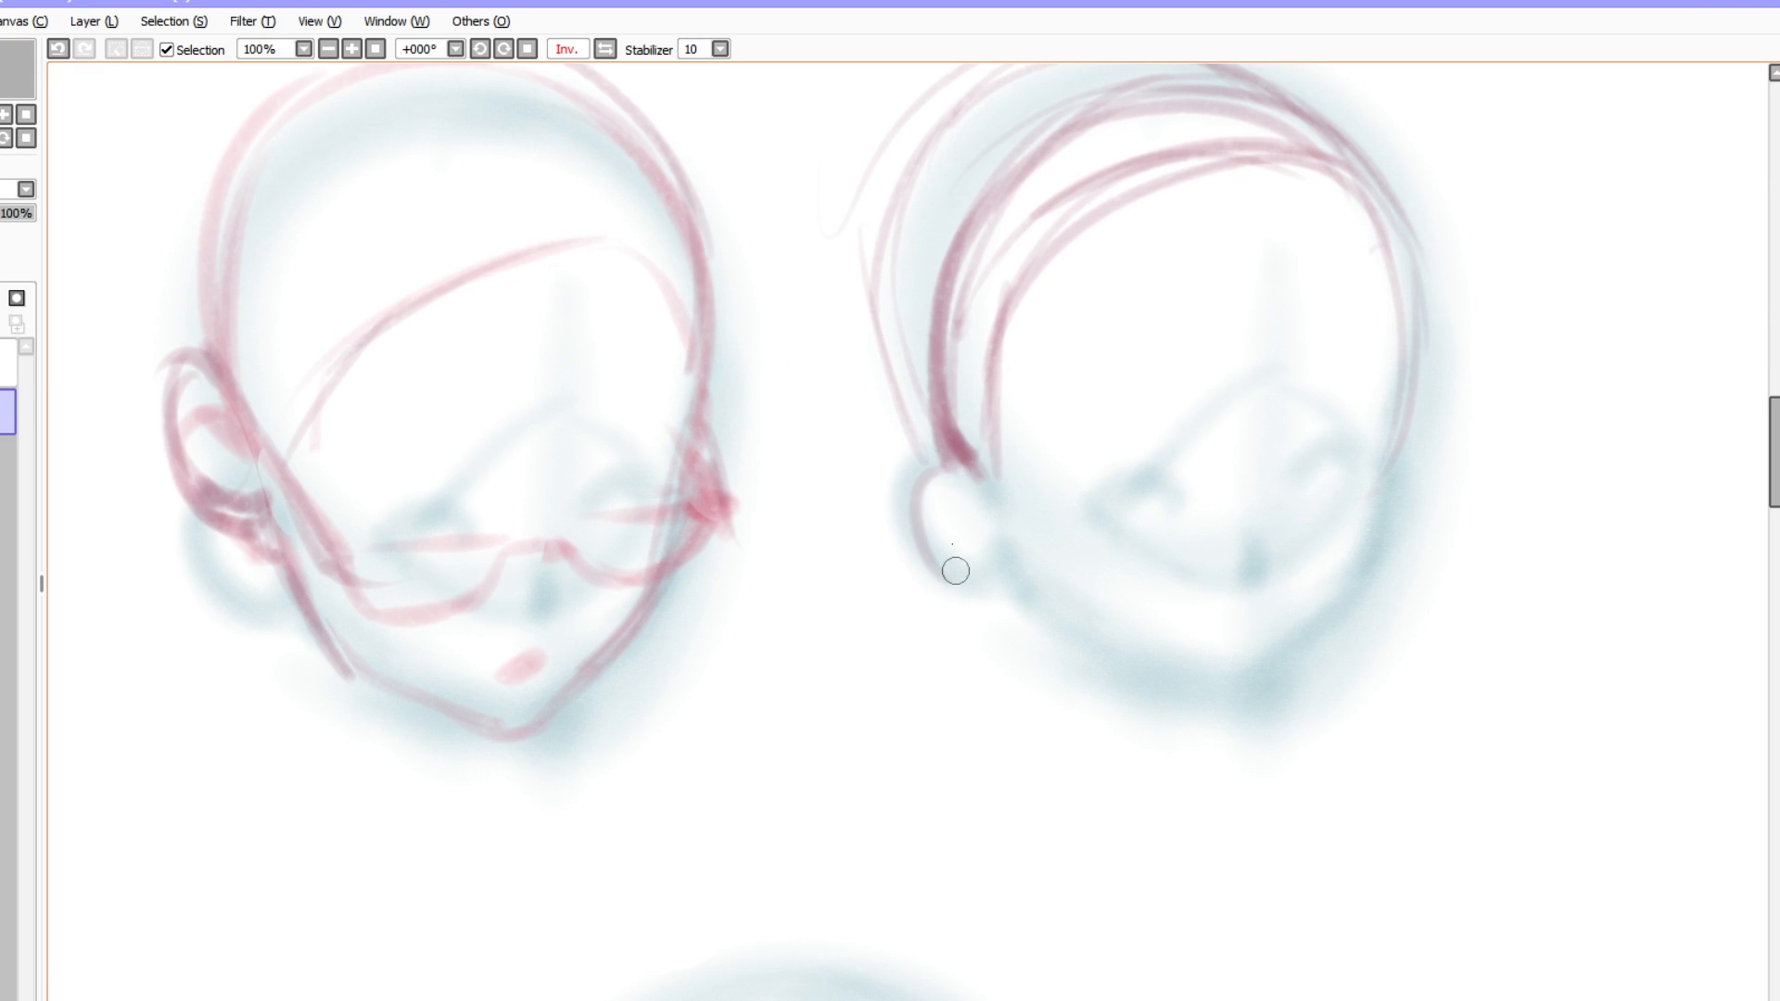
{"action": "key", "text": "ctrl+z"}
{"action": "key", "text": "h"}
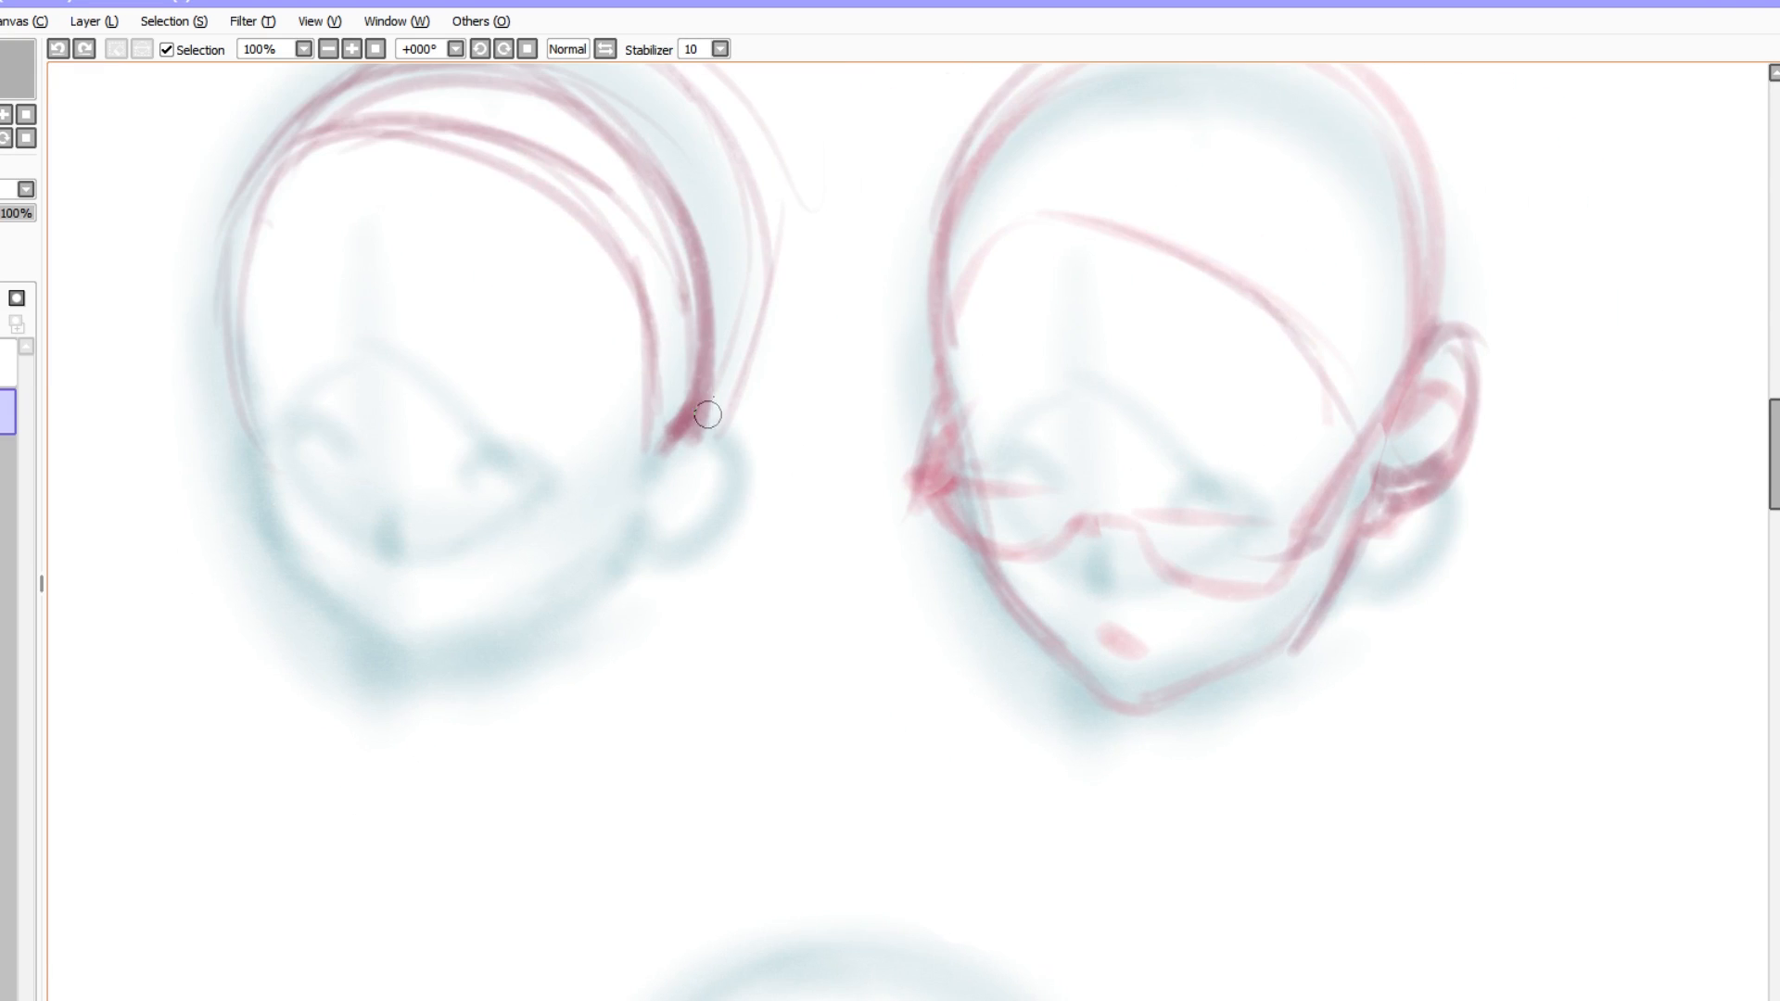
{"action": "key", "text": "e"}
{"action": "left_click_drag", "start_coordinate": [615, 370], "coordinate": [624, 405]}
{"action": "key", "text": "n"}
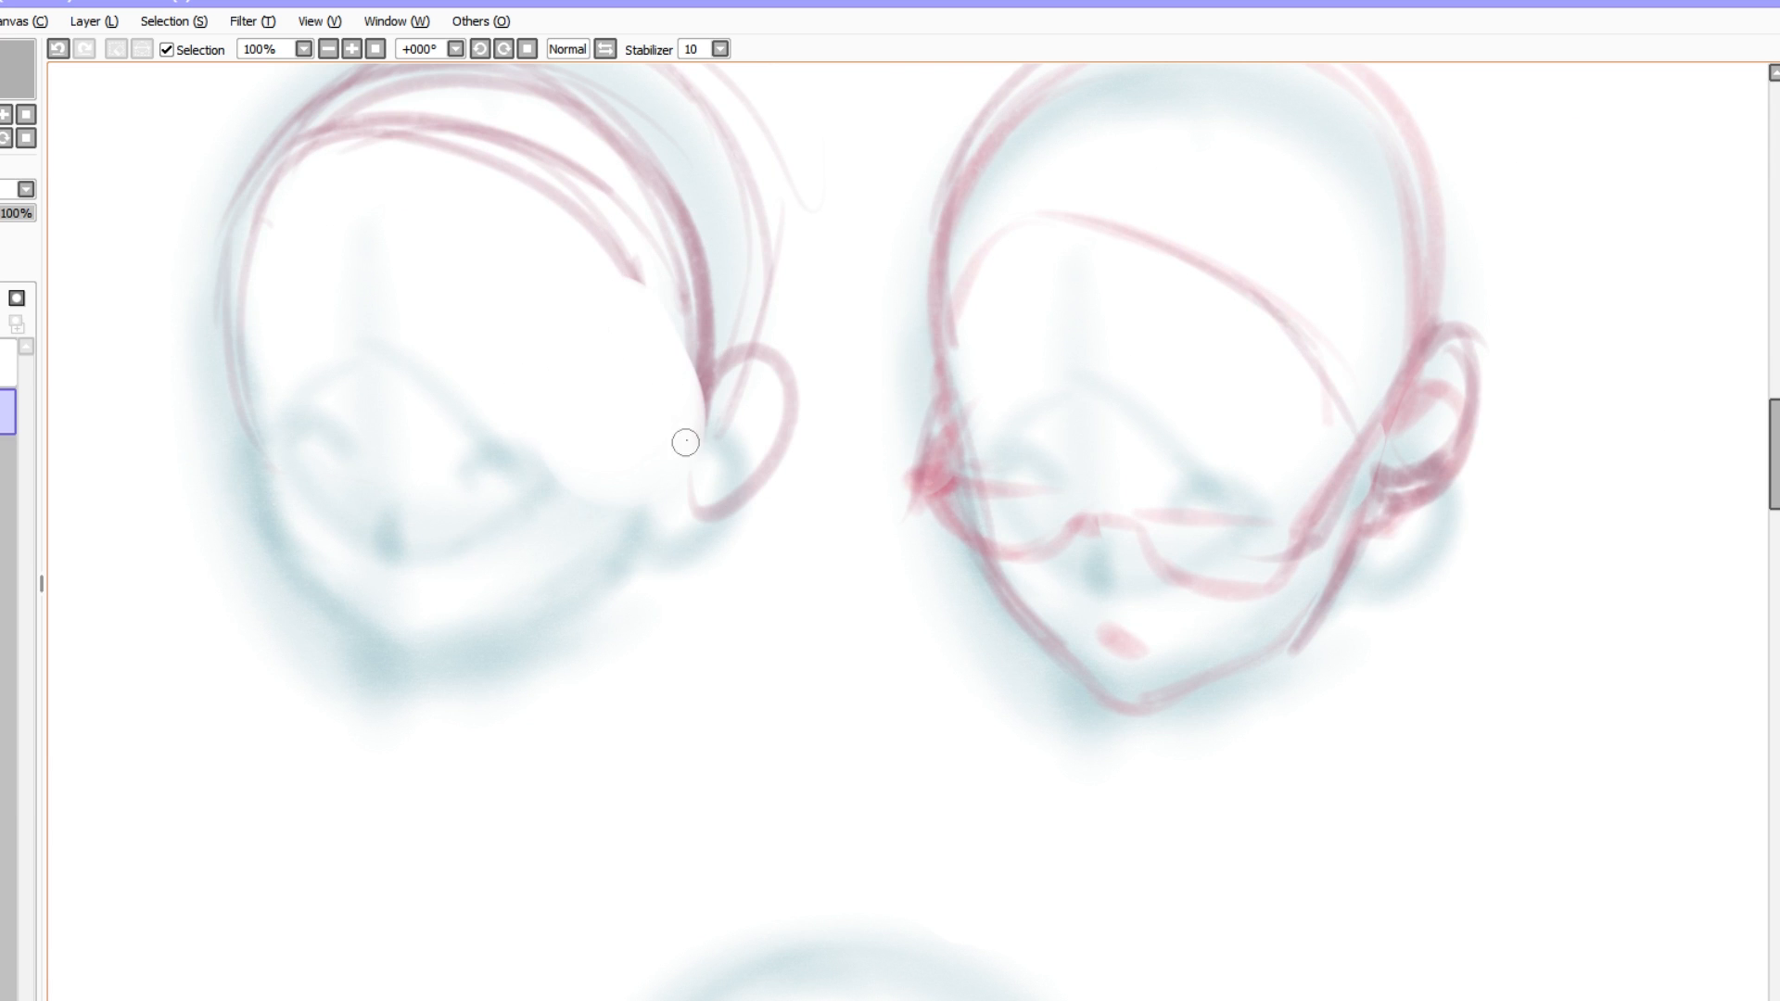
{"action": "key", "text": "ctrl+z"}
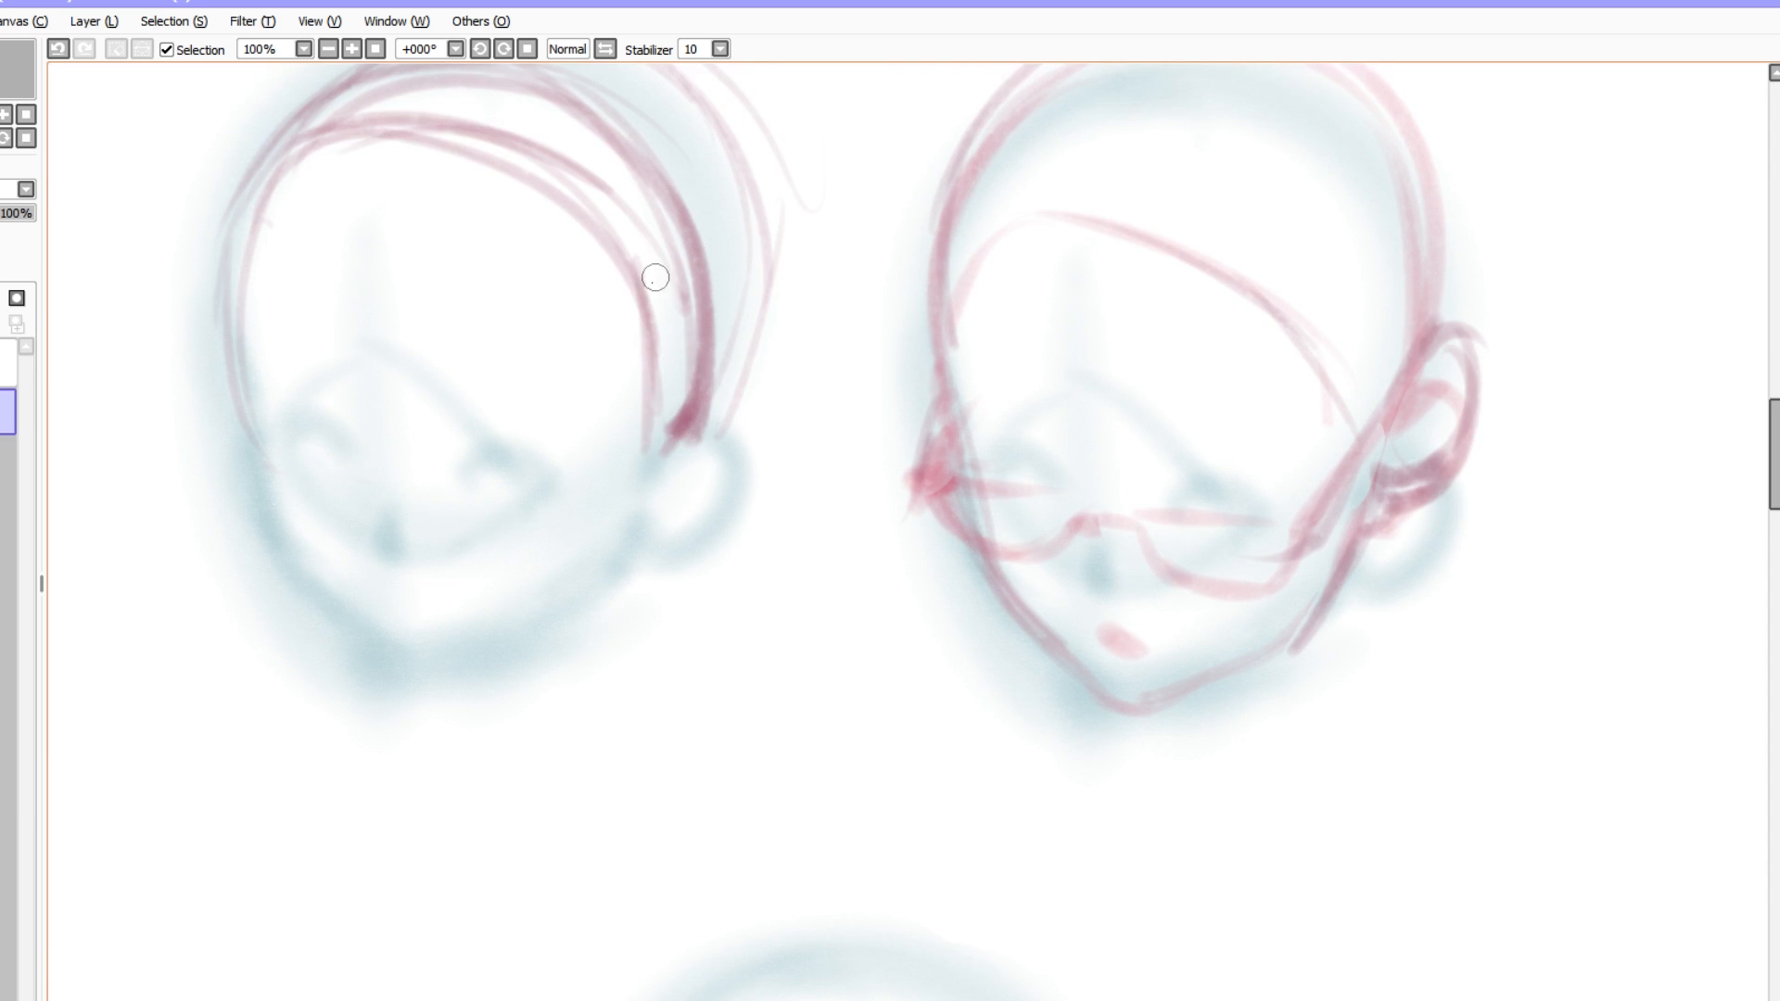
- Draw a red ear on the plain head at the lower end of the hairline arc, slightly above the blue ear
{"action": "mouse_move", "coordinate": [687, 424]}
{"action": "left_mouse_down"}
{"action": "mouse_move", "coordinate": [739, 380]}
{"action": "mouse_move", "coordinate": [691, 496]}
{"action": "left_mouse_up"}
{"action": "scroll", "coordinate": [751, 504], "scroll_direction": "down", "scroll_amount": 4}
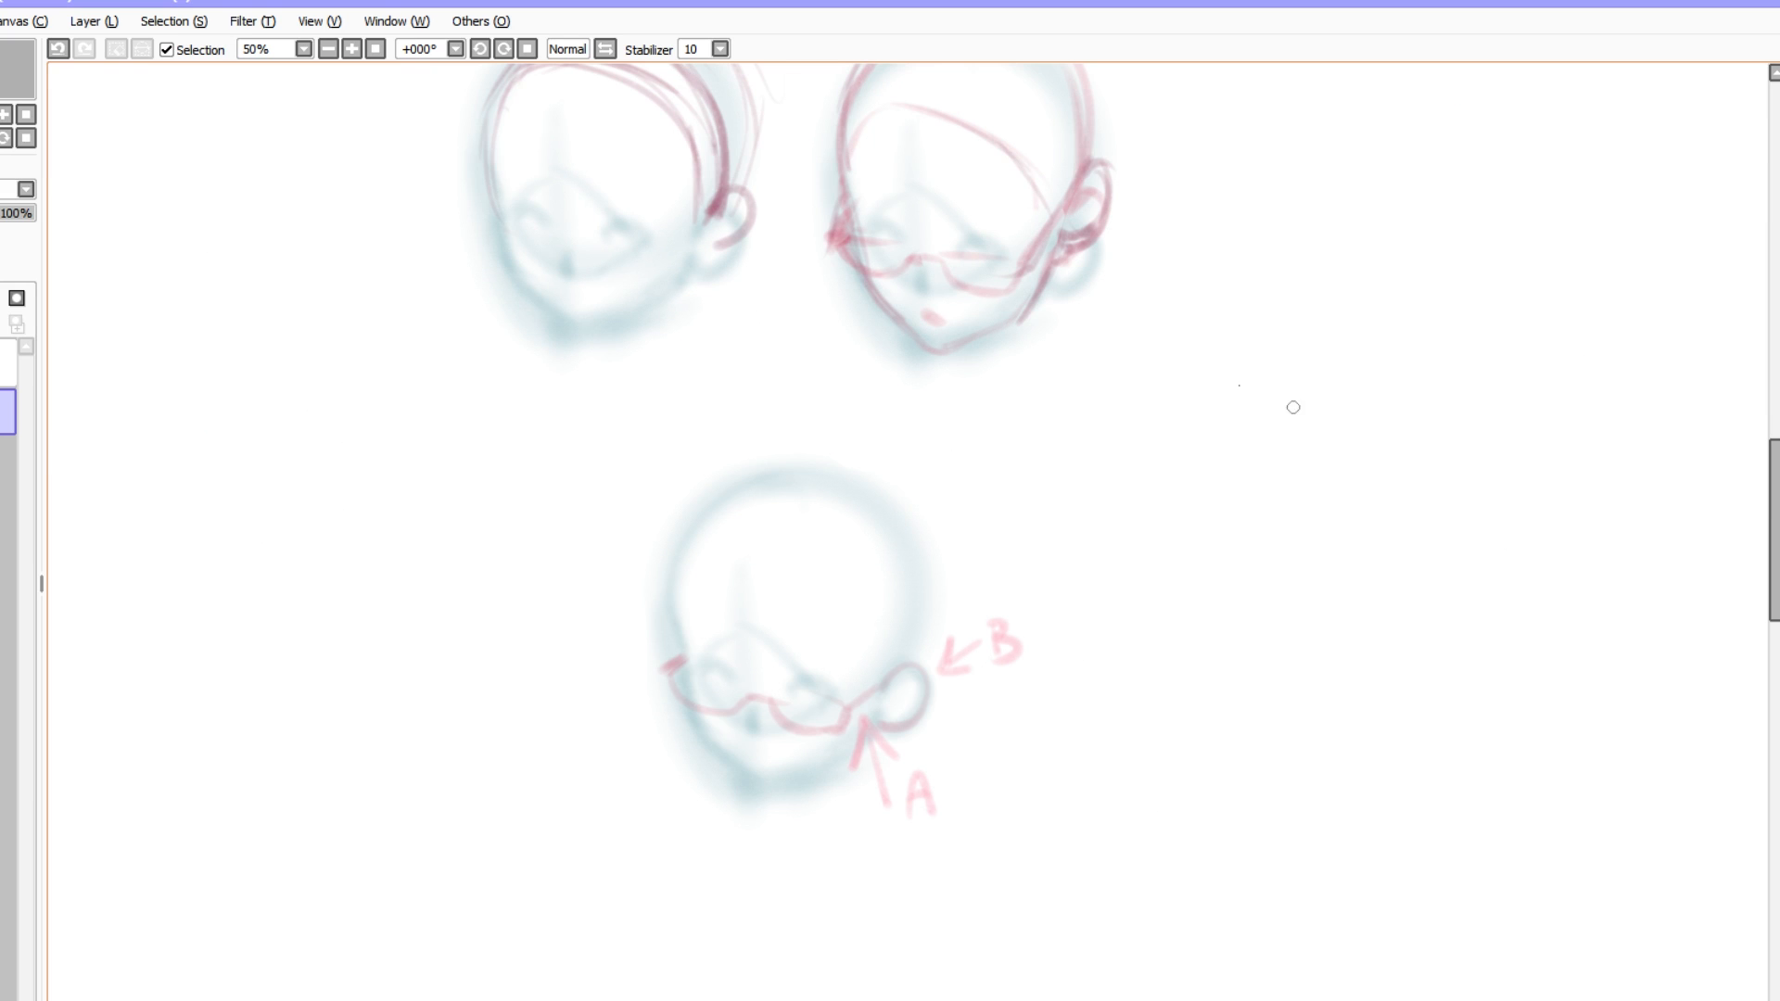
{"action": "scroll", "coordinate": [1242, 382], "scroll_direction": "up", "scroll_amount": 2}
{"action": "left_click_drag", "start_coordinate": [1192, 358], "coordinate": [995, 393]}
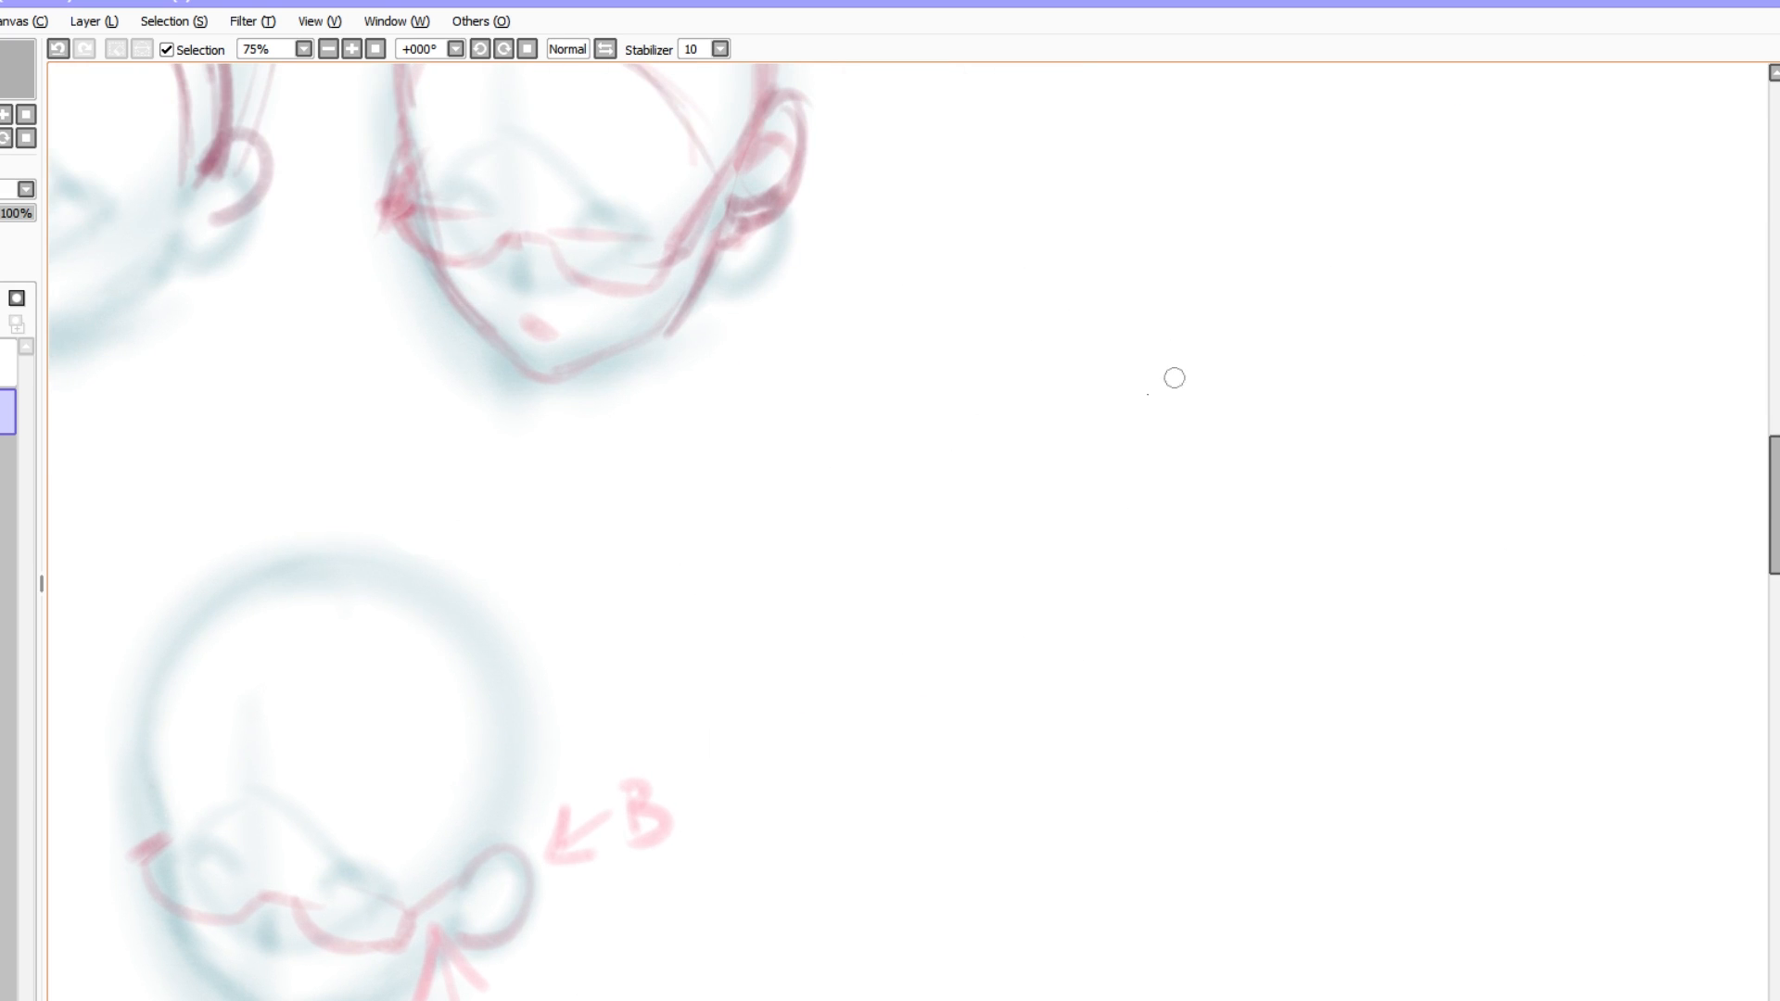
{"action": "left_click_drag", "start_coordinate": [1131, 389], "coordinate": [1116, 875]}
{"action": "key", "text": "ctrl+z"}
{"action": "mouse_move", "coordinate": [826, 403]}
{"action": "left_mouse_down"}
{"action": "mouse_move", "coordinate": [878, 607]}
{"action": "mouse_move", "coordinate": [1077, 603]}
{"action": "mouse_move", "coordinate": [1044, 617]}
{"action": "mouse_move", "coordinate": [1086, 400]}
{"action": "left_mouse_up"}
{"action": "left_click_drag", "start_coordinate": [867, 600], "coordinate": [935, 809]}
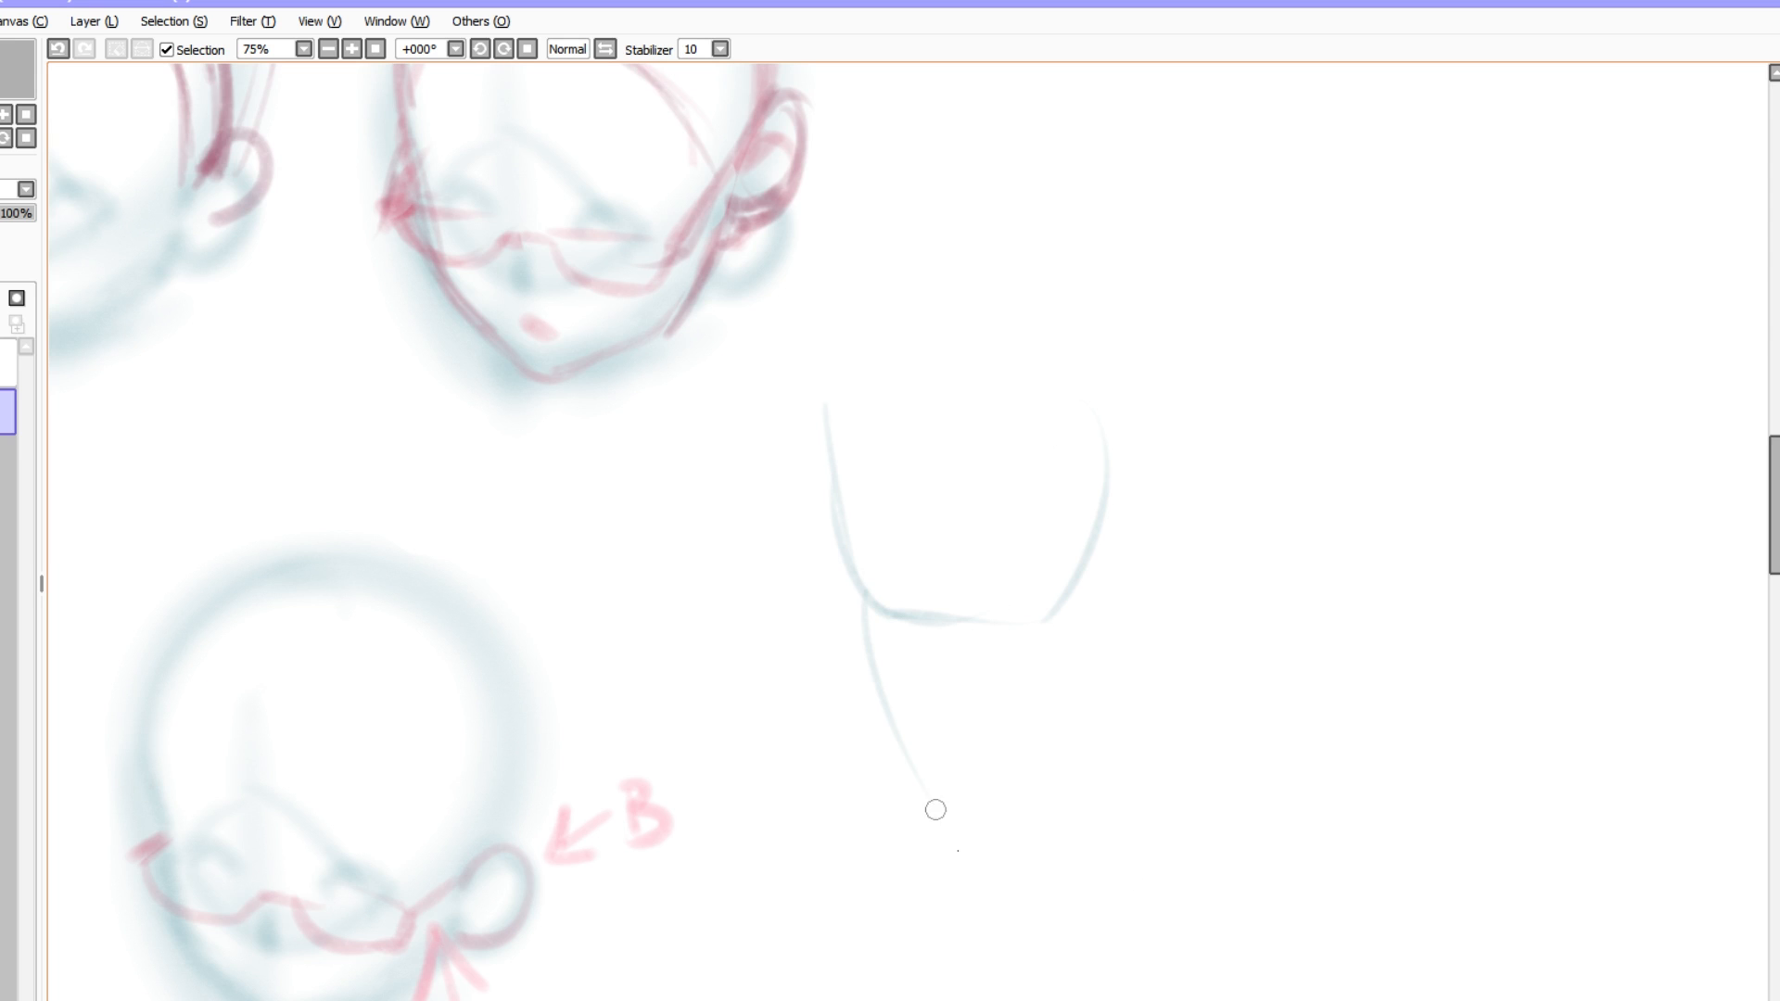
{"action": "left_click_drag", "start_coordinate": [1082, 596], "coordinate": [1053, 807]}
{"action": "scroll", "coordinate": [1038, 843], "scroll_direction": "up", "scroll_amount": 4}
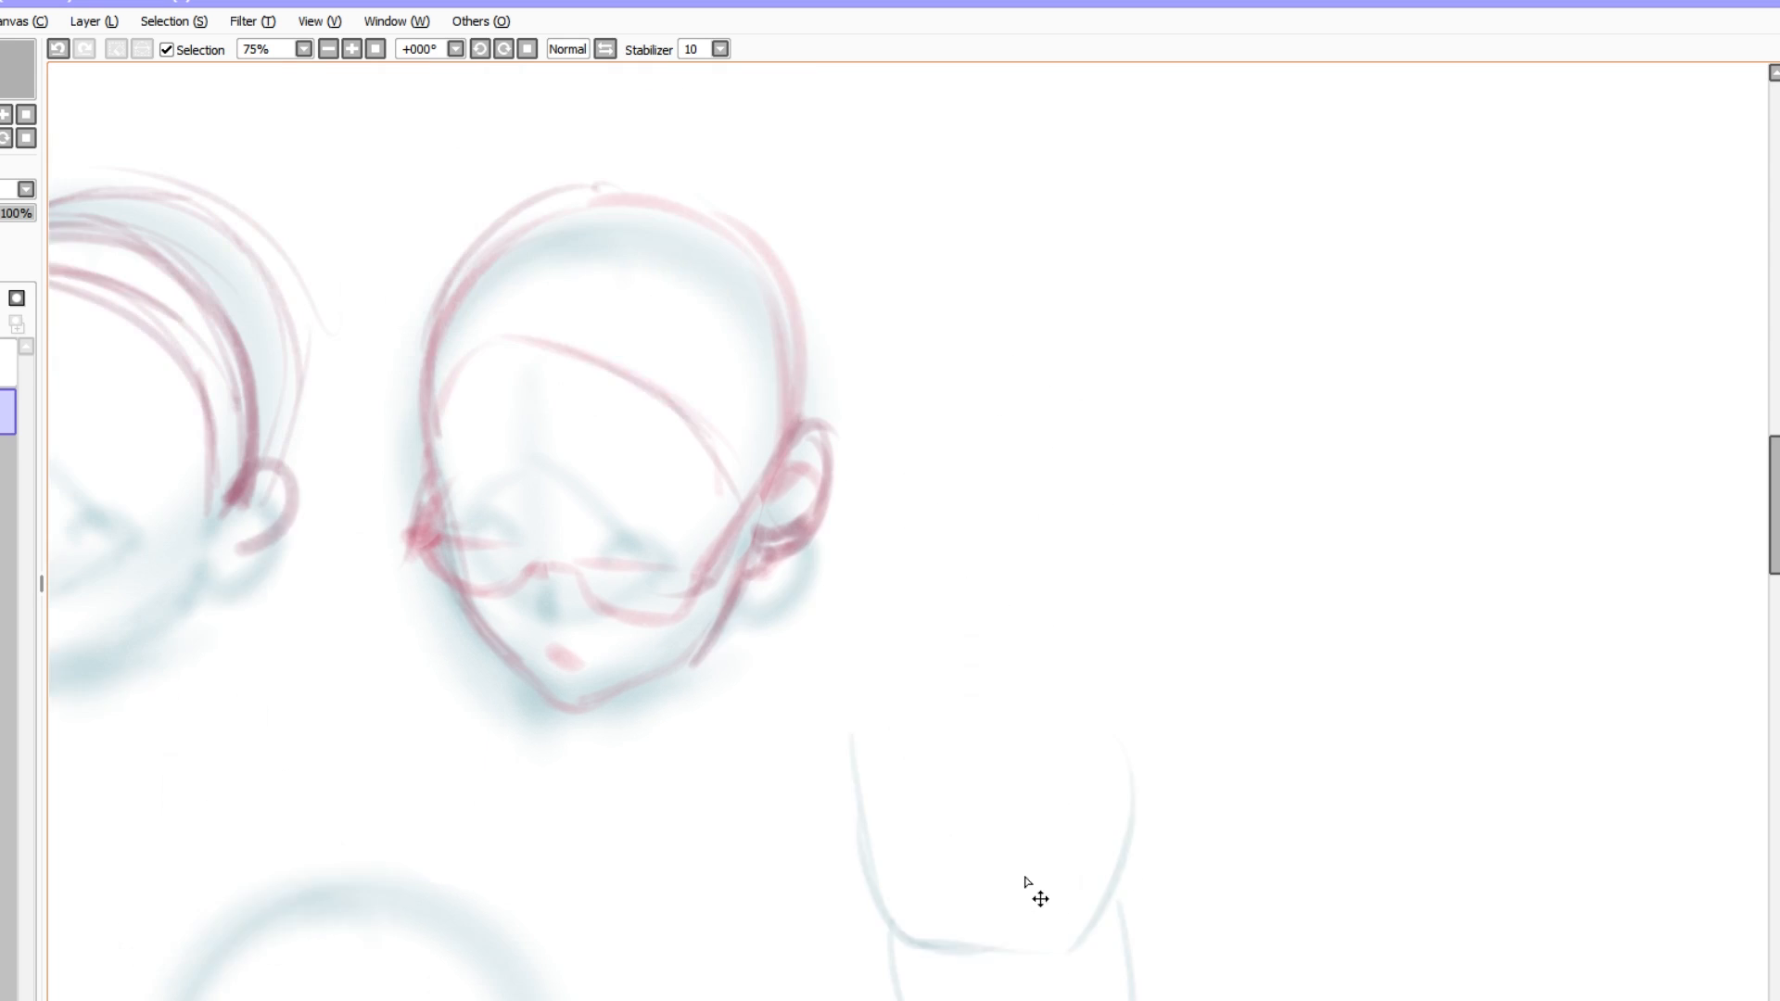
{"action": "scroll", "coordinate": [1025, 882], "scroll_direction": "down", "scroll_amount": 4}
{"action": "scroll", "coordinate": [1104, 636], "scroll_direction": "down", "scroll_amount": 1}
{"action": "key", "text": "ctrl+z"}
{"action": "key", "text": "ctrl+z"}
{"action": "key", "text": "ctrl+z"}
{"action": "key", "text": "ctrl+z"}
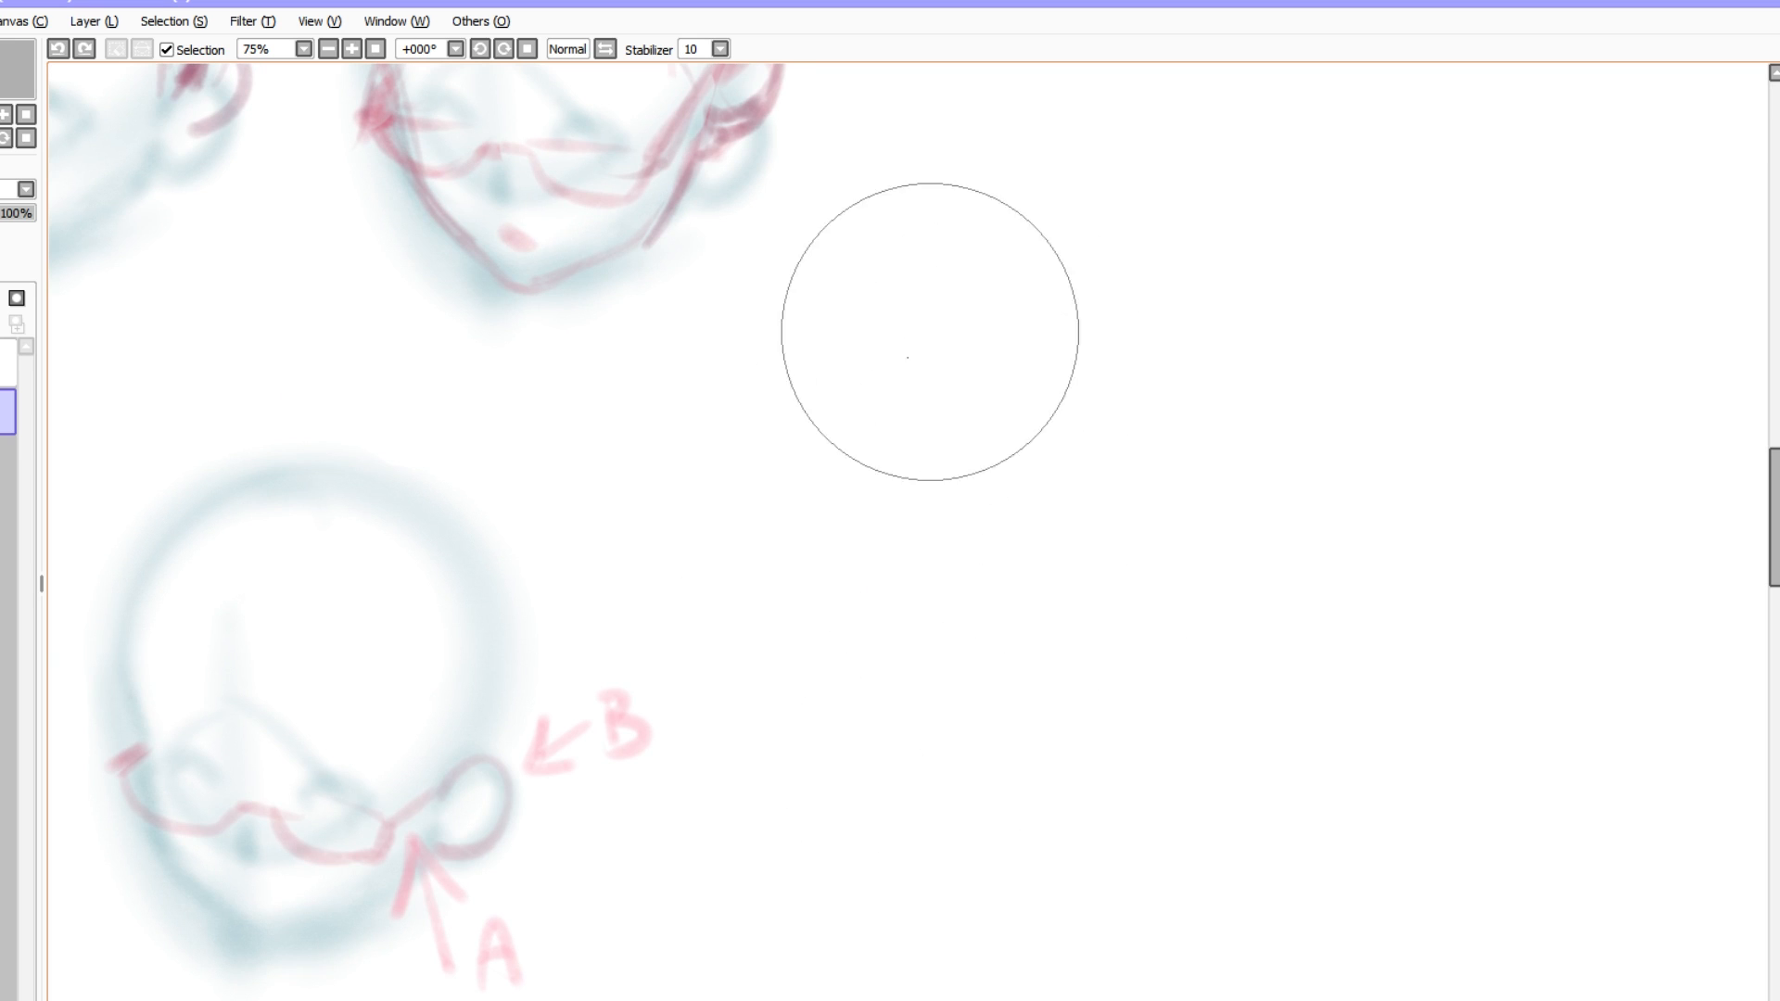
- Sketch faint blue contours in the blank area beside the heads: two long outer curves, an arched upper edge and central vertical strokes
{"action": "left_click_drag", "start_coordinate": [767, 298], "coordinate": [913, 779]}
{"action": "mouse_move", "coordinate": [770, 390]}
{"action": "left_mouse_down"}
{"action": "mouse_move", "coordinate": [993, 187]}
{"action": "mouse_move", "coordinate": [1048, 569]}
{"action": "left_mouse_up"}
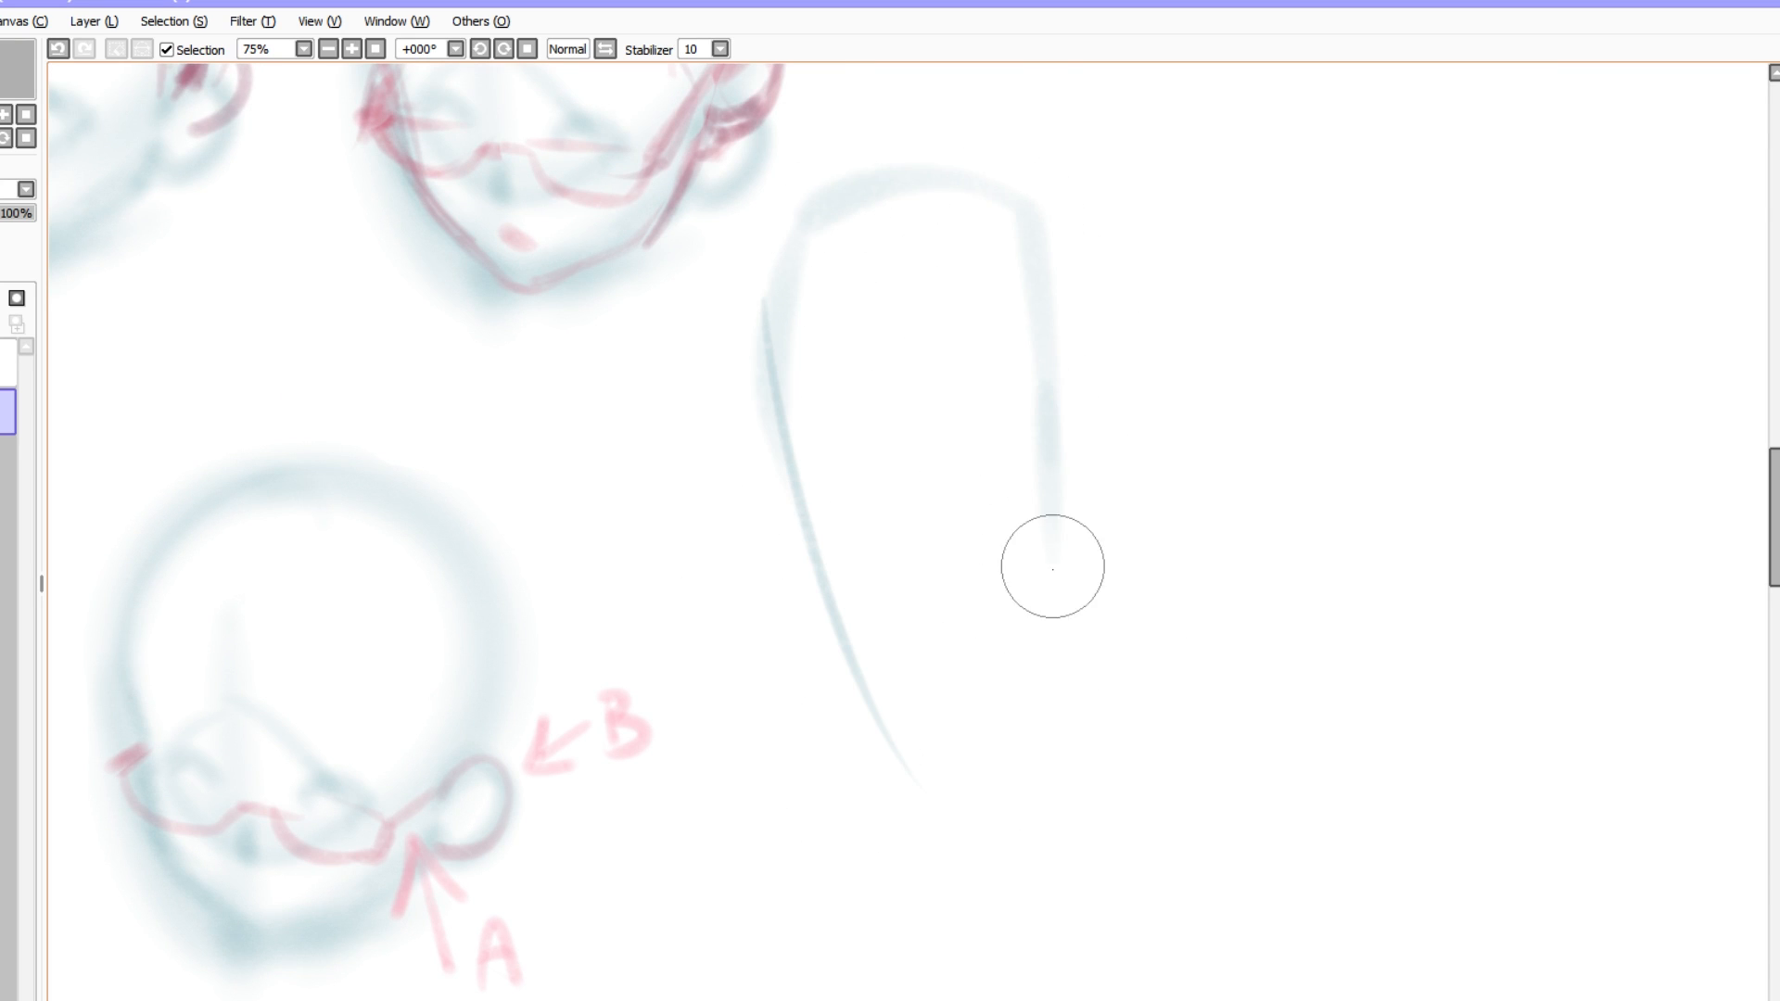
{"action": "mouse_move", "coordinate": [1149, 243]}
{"action": "left_mouse_down"}
{"action": "mouse_move", "coordinate": [1116, 282]}
{"action": "mouse_move", "coordinate": [1108, 403]}
{"action": "left_mouse_up"}
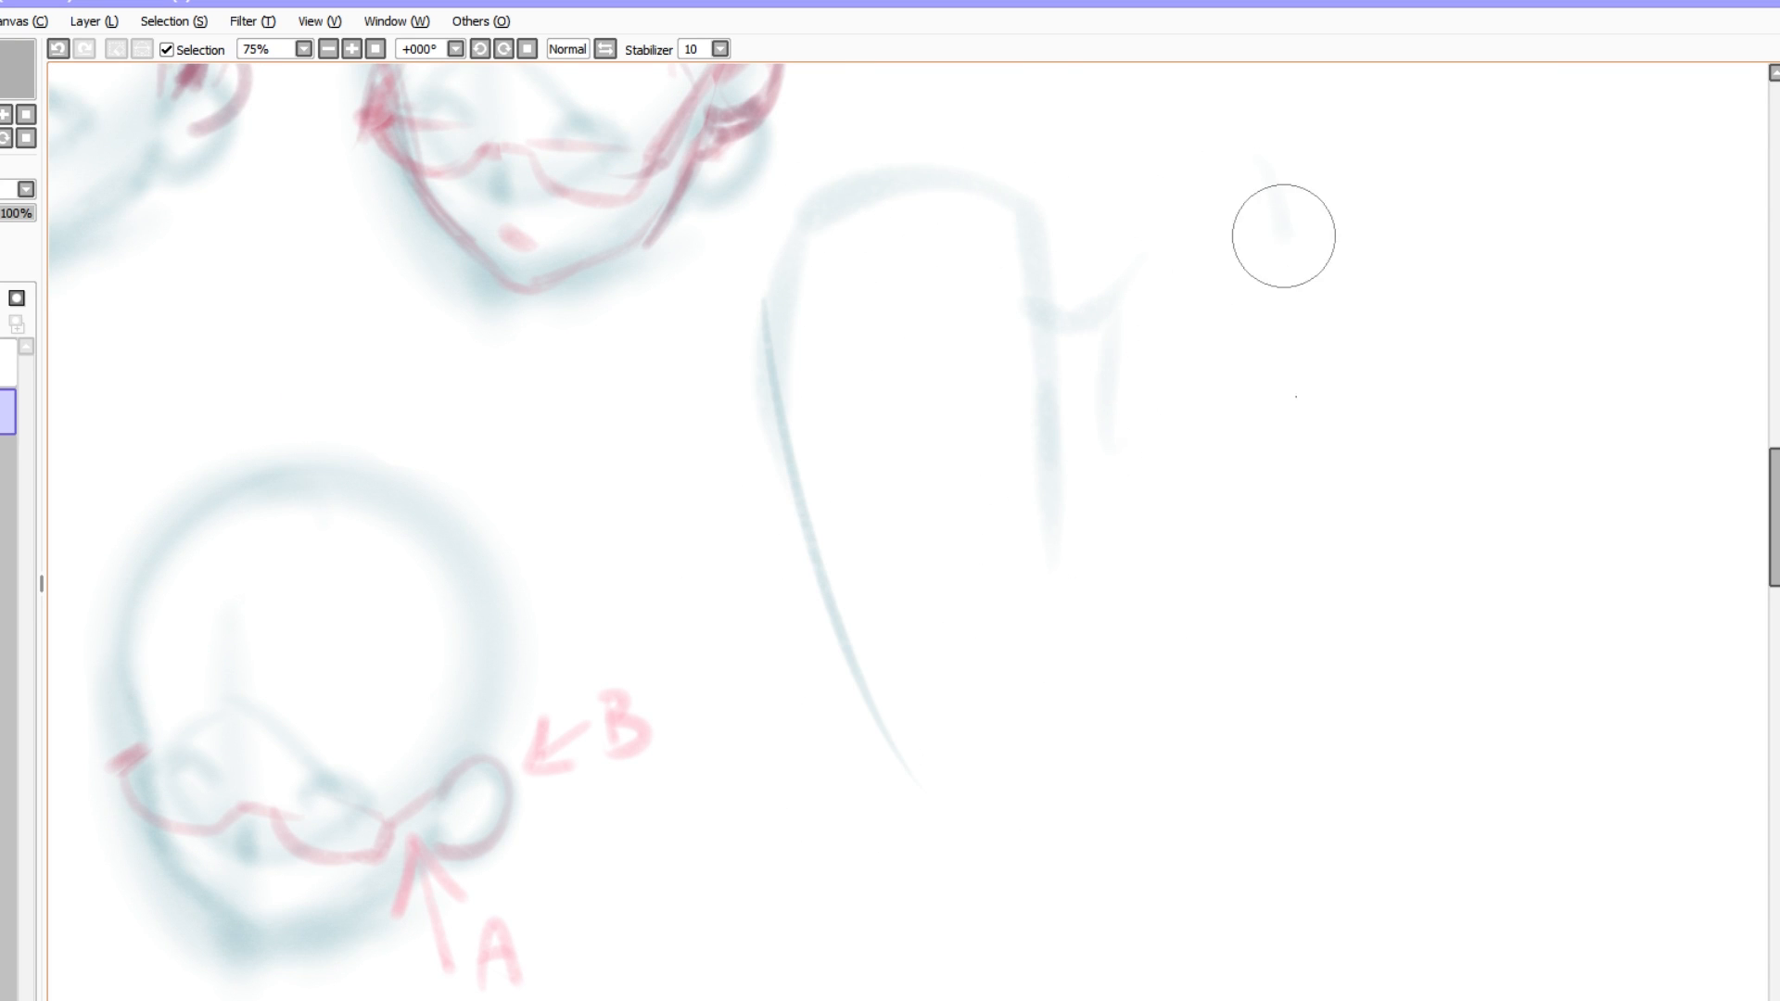
{"action": "left_click_drag", "start_coordinate": [1265, 163], "coordinate": [1210, 667]}
{"action": "left_click_drag", "start_coordinate": [1081, 326], "coordinate": [1080, 529]}
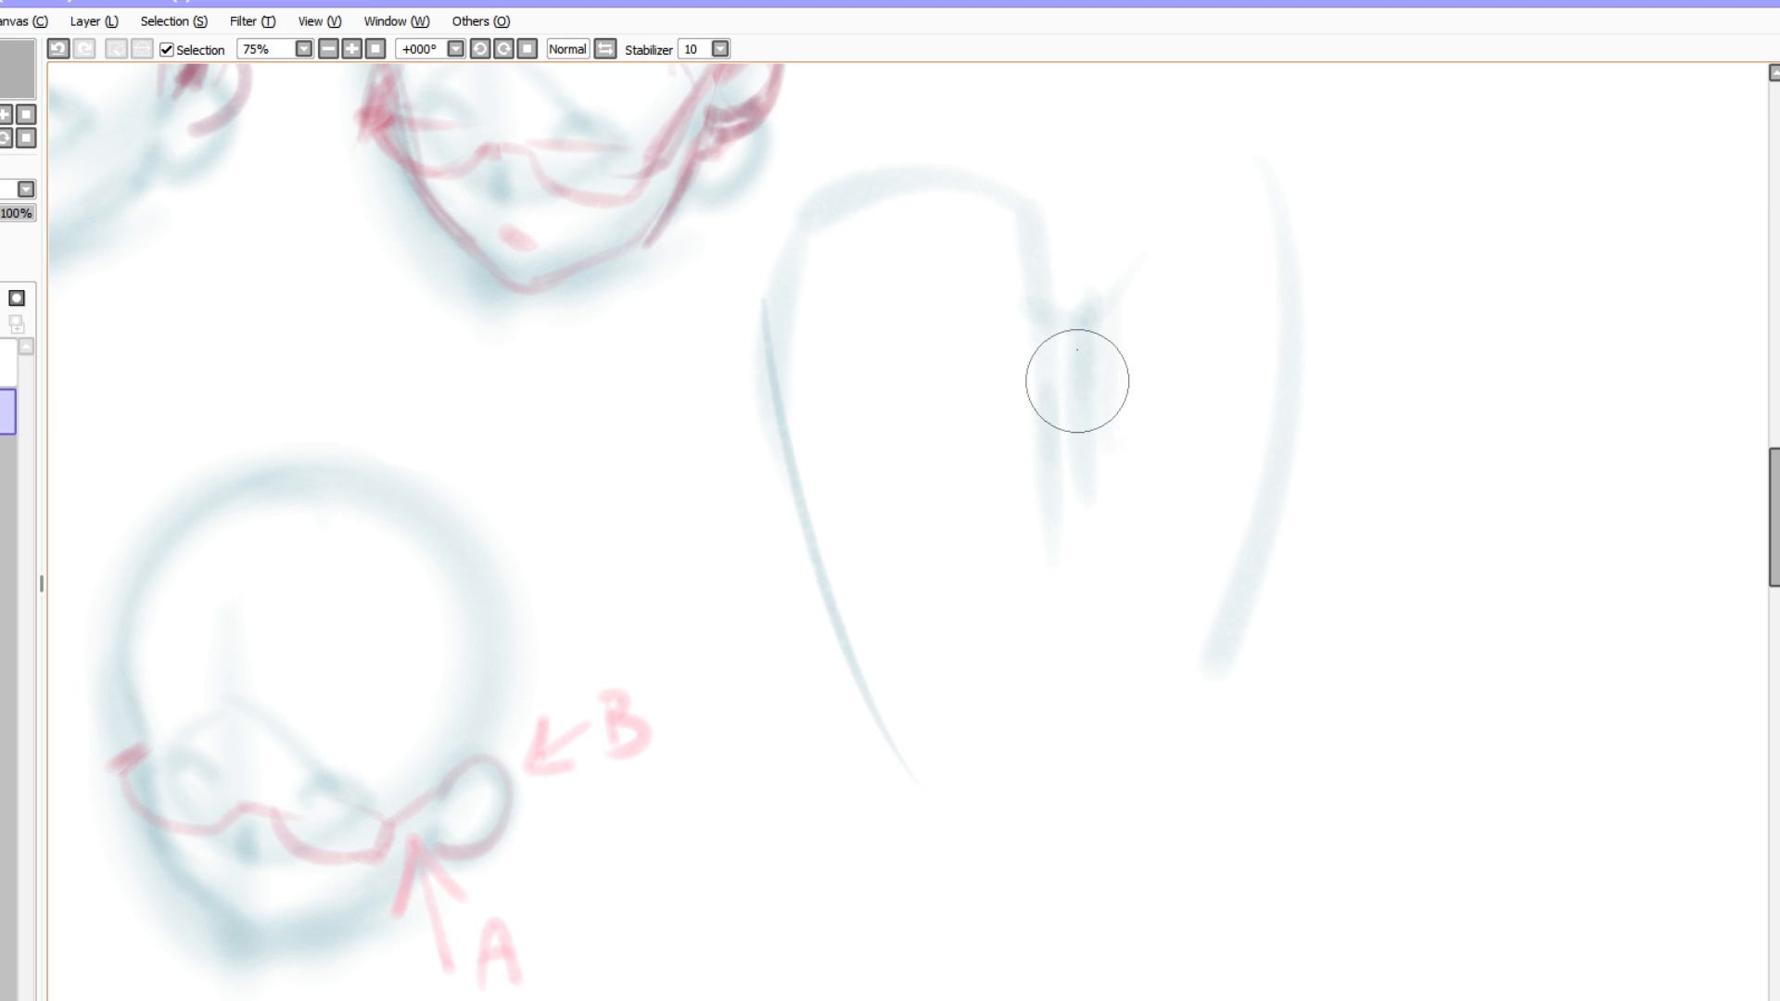
{"action": "left_click_drag", "start_coordinate": [1077, 381], "coordinate": [1085, 579]}
{"action": "left_click_drag", "start_coordinate": [788, 218], "coordinate": [861, 719]}
{"action": "mouse_move", "coordinate": [788, 311]}
{"action": "left_mouse_down"}
{"action": "mouse_move", "coordinate": [874, 723]}
{"action": "mouse_move", "coordinate": [885, 69]}
{"action": "left_mouse_up"}
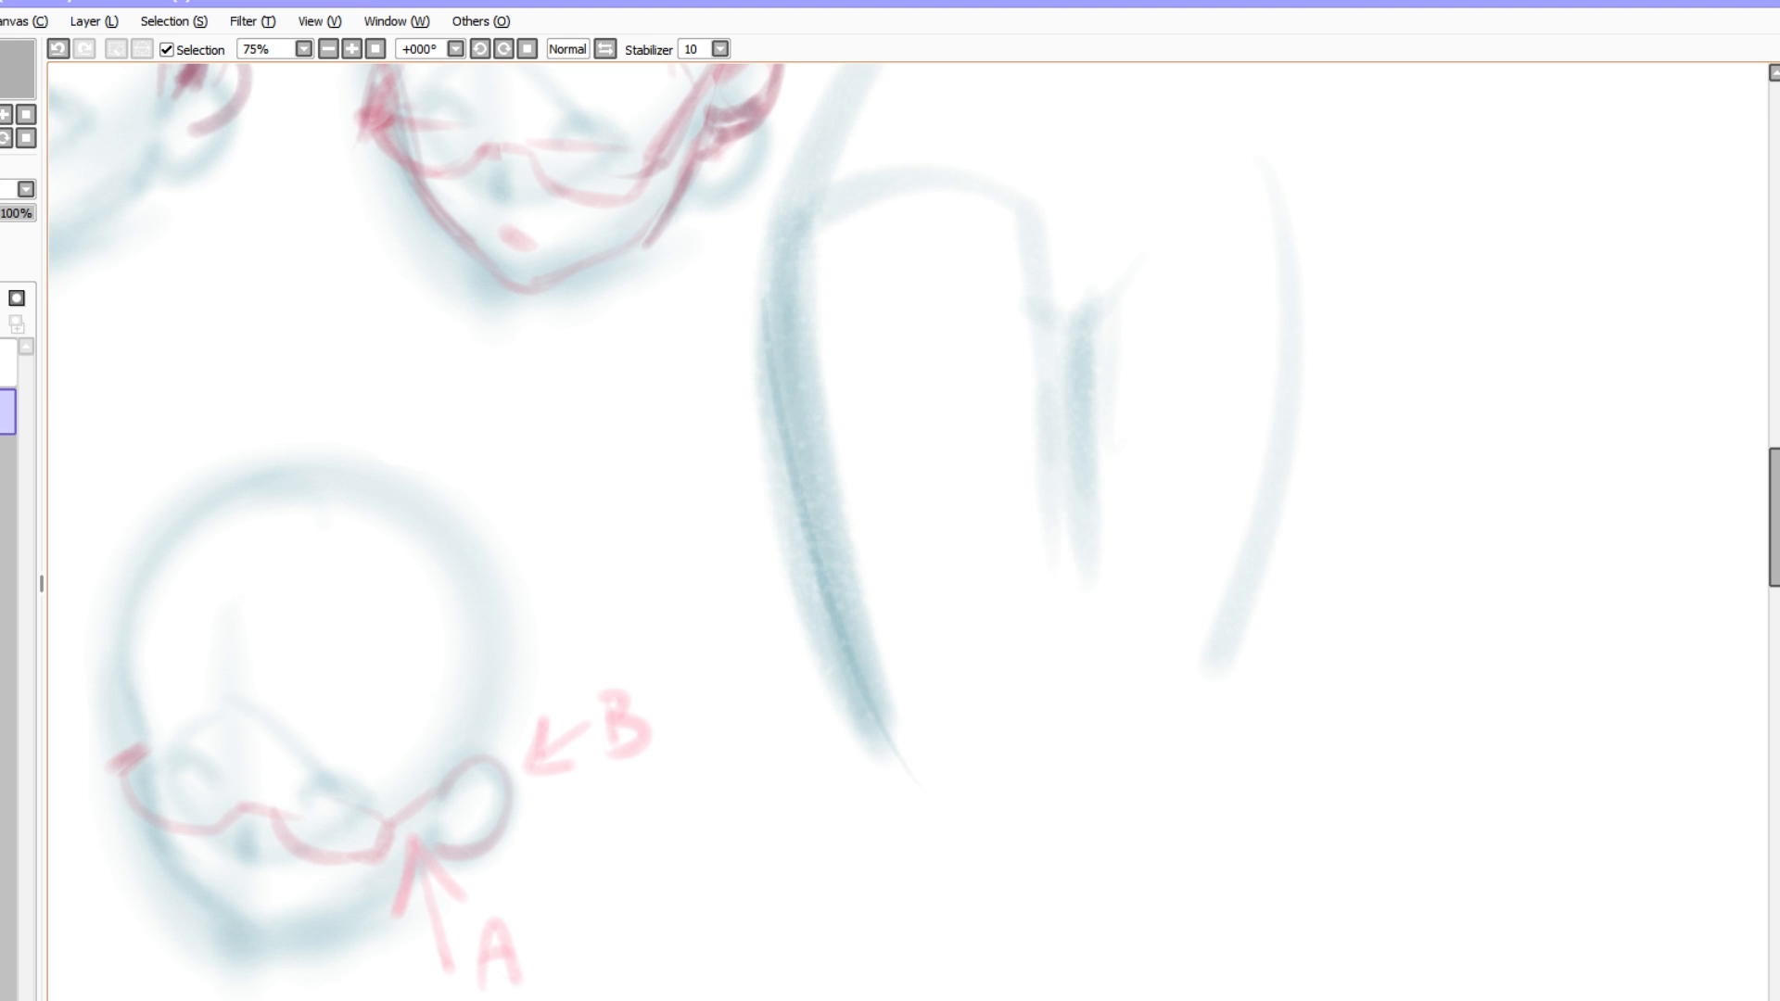
{"action": "left_click_drag", "start_coordinate": [1117, 153], "coordinate": [1065, 365]}
{"action": "mouse_move", "coordinate": [873, 237]}
{"action": "left_mouse_down"}
{"action": "mouse_move", "coordinate": [1023, 425]}
{"action": "mouse_move", "coordinate": [1108, 306]}
{"action": "left_mouse_up"}
{"action": "key", "text": "ctrl+z"}
{"action": "key", "text": "ctrl+z"}
{"action": "key", "text": "ctrl+z"}
{"action": "key", "text": "ctrl+z"}
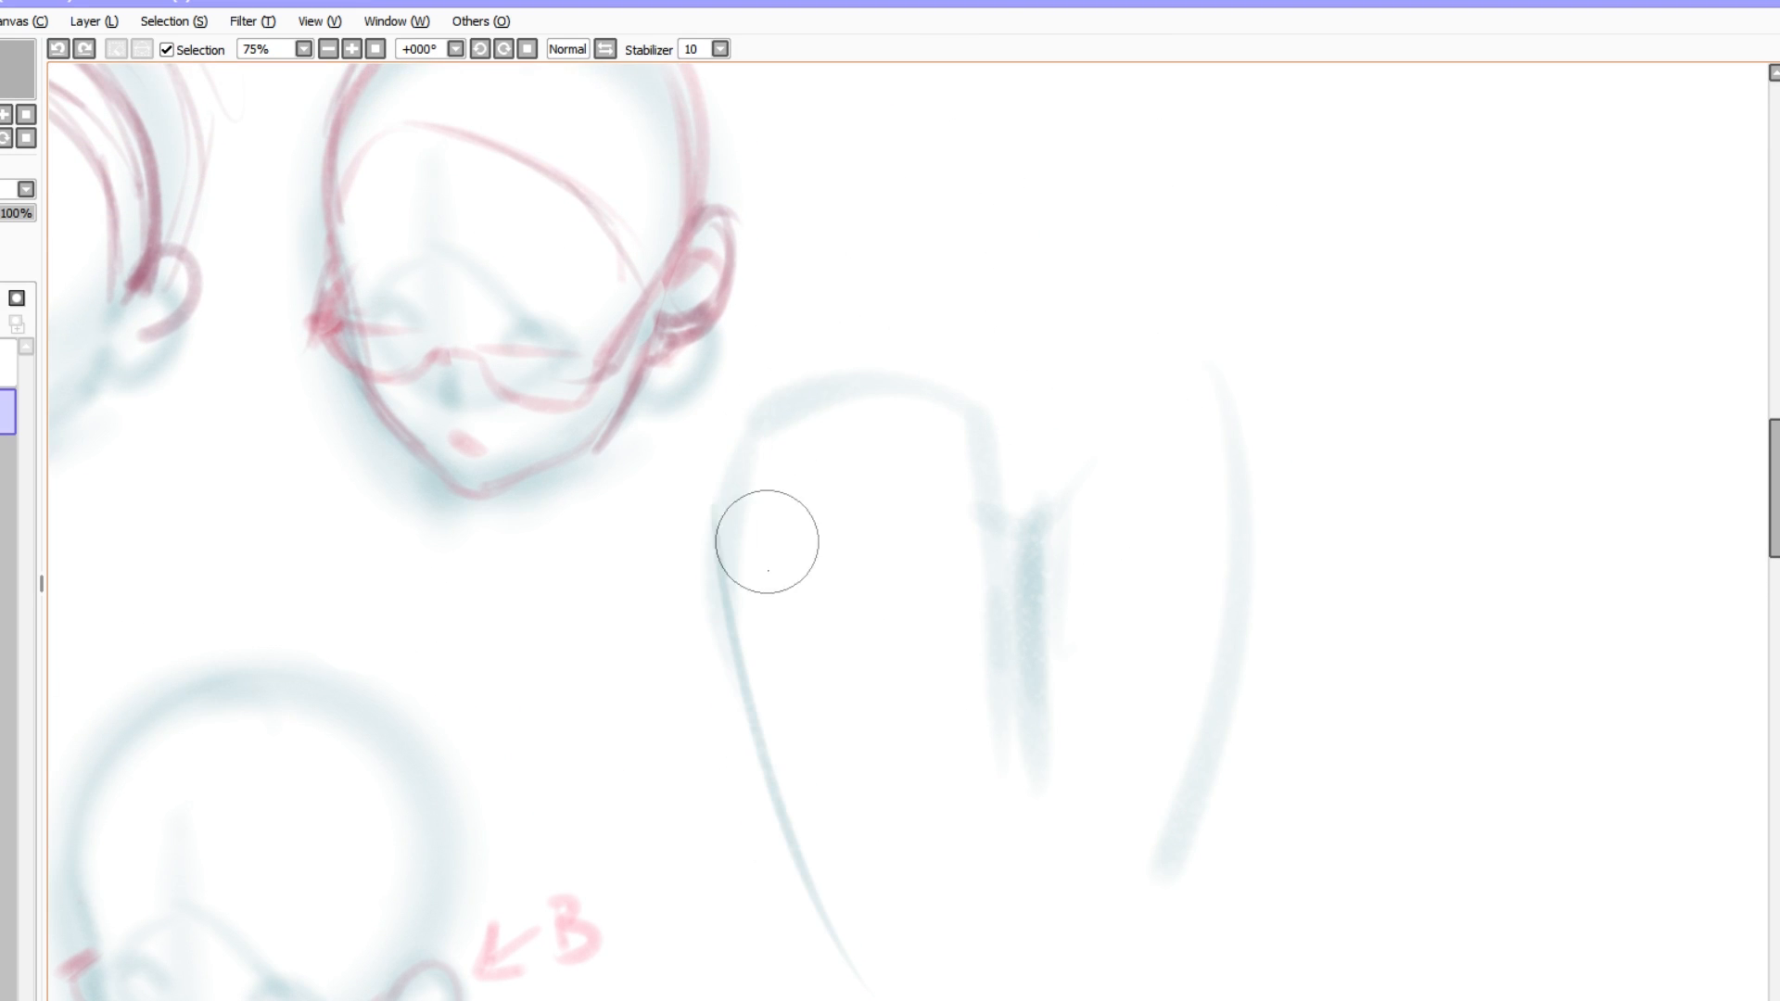
- Close the upper part of the blue sketch with sloping sides and a U-shaped curve, and reinforce its outer and central contours
{"action": "left_click_drag", "start_coordinate": [767, 537], "coordinate": [1048, 194]}
{"action": "mouse_move", "coordinate": [1062, 186]}
{"action": "left_mouse_down"}
{"action": "mouse_move", "coordinate": [1187, 291]}
{"action": "mouse_move", "coordinate": [1242, 519]}
{"action": "left_mouse_up"}
{"action": "mouse_move", "coordinate": [945, 213]}
{"action": "left_mouse_down"}
{"action": "mouse_move", "coordinate": [1089, 315]}
{"action": "mouse_move", "coordinate": [1099, 227]}
{"action": "left_mouse_up"}
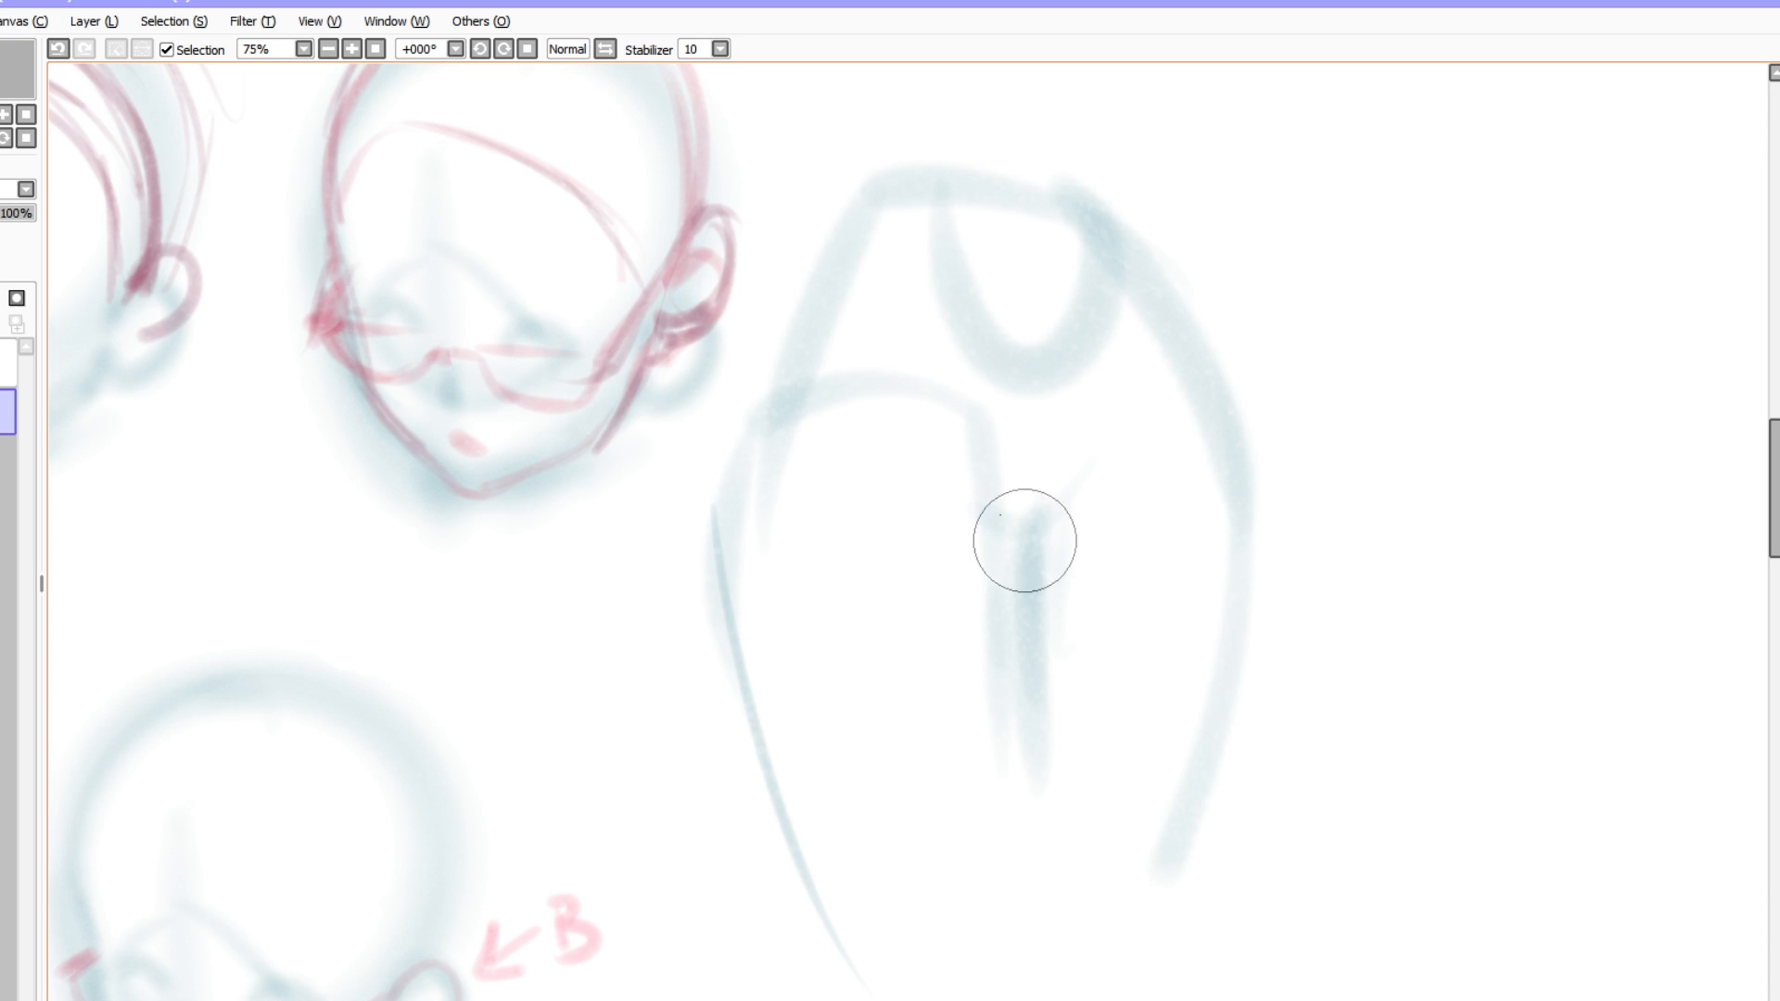
{"action": "left_click_drag", "start_coordinate": [972, 436], "coordinate": [973, 825]}
{"action": "left_click_drag", "start_coordinate": [746, 473], "coordinate": [865, 913]}
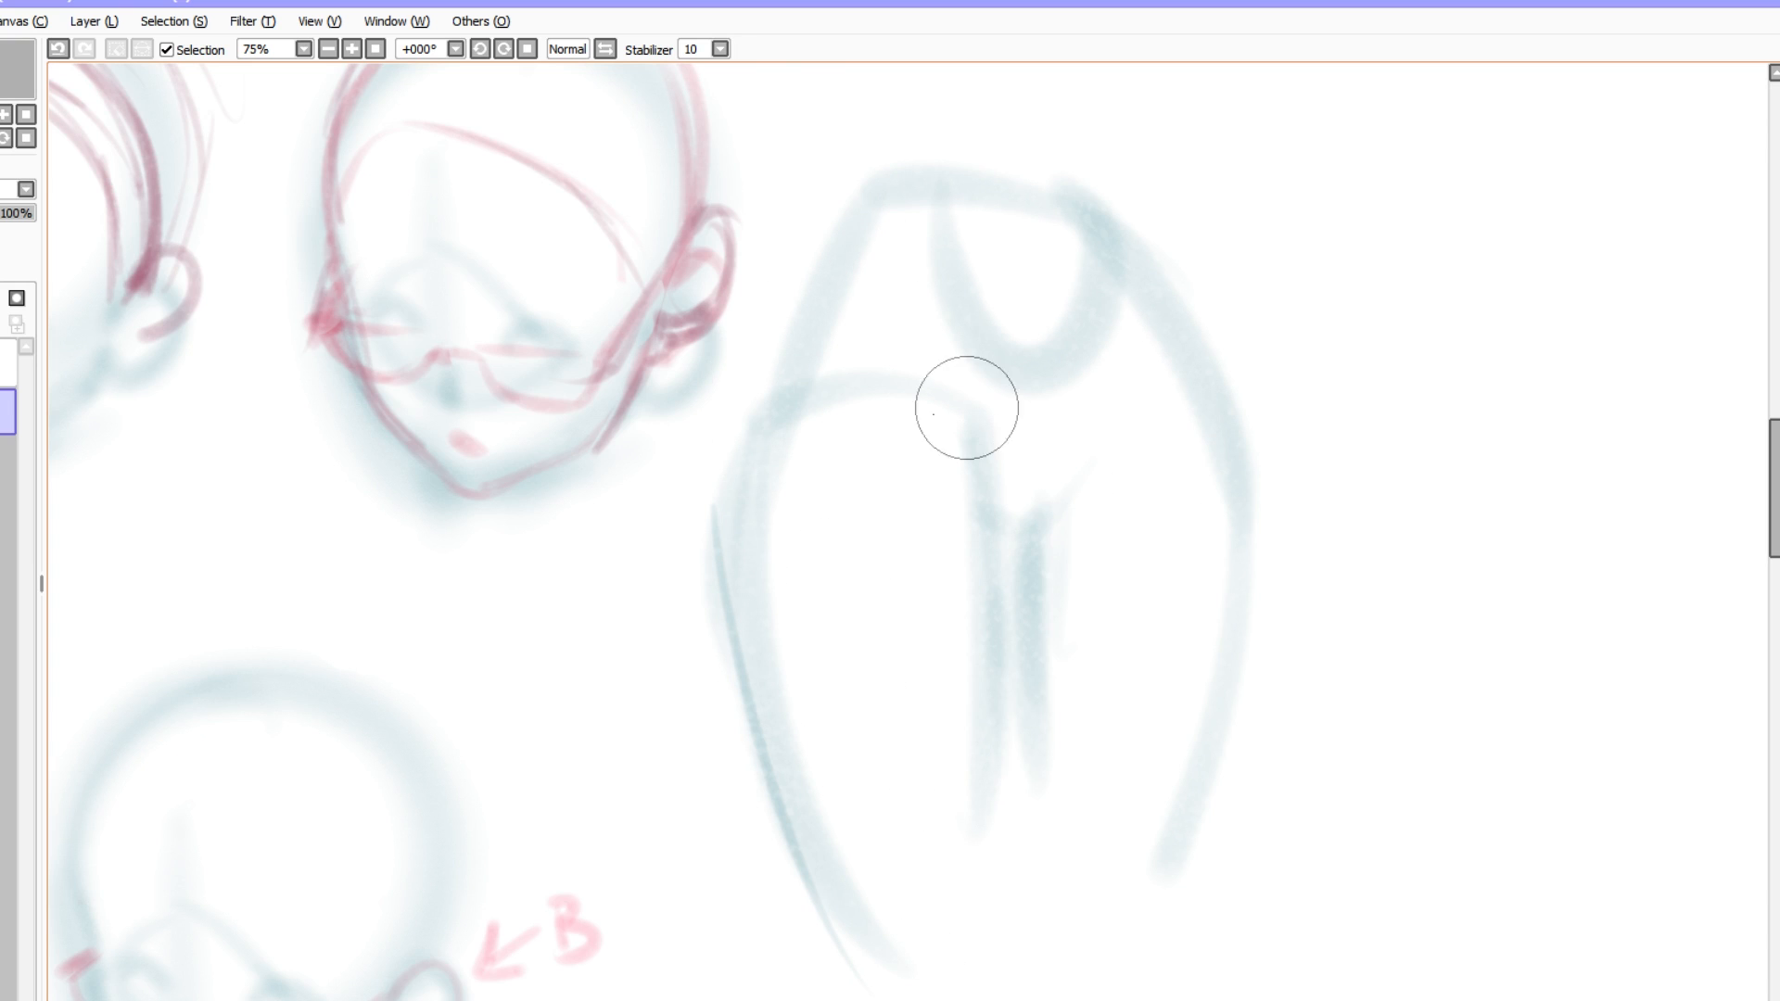
- Draw crosswise arcs through both halves of the blue sketch and extend two diverging lines down from their central junction
{"action": "mouse_move", "coordinate": [760, 627]}
{"action": "left_mouse_down"}
{"action": "mouse_move", "coordinate": [961, 622]}
{"action": "mouse_move", "coordinate": [1211, 676]}
{"action": "left_mouse_up"}
{"action": "mouse_move", "coordinate": [1001, 648]}
{"action": "left_mouse_down"}
{"action": "mouse_move", "coordinate": [1021, 517]}
{"action": "mouse_move", "coordinate": [1158, 394]}
{"action": "mouse_move", "coordinate": [1240, 682]}
{"action": "mouse_move", "coordinate": [1159, 933]}
{"action": "left_mouse_up"}
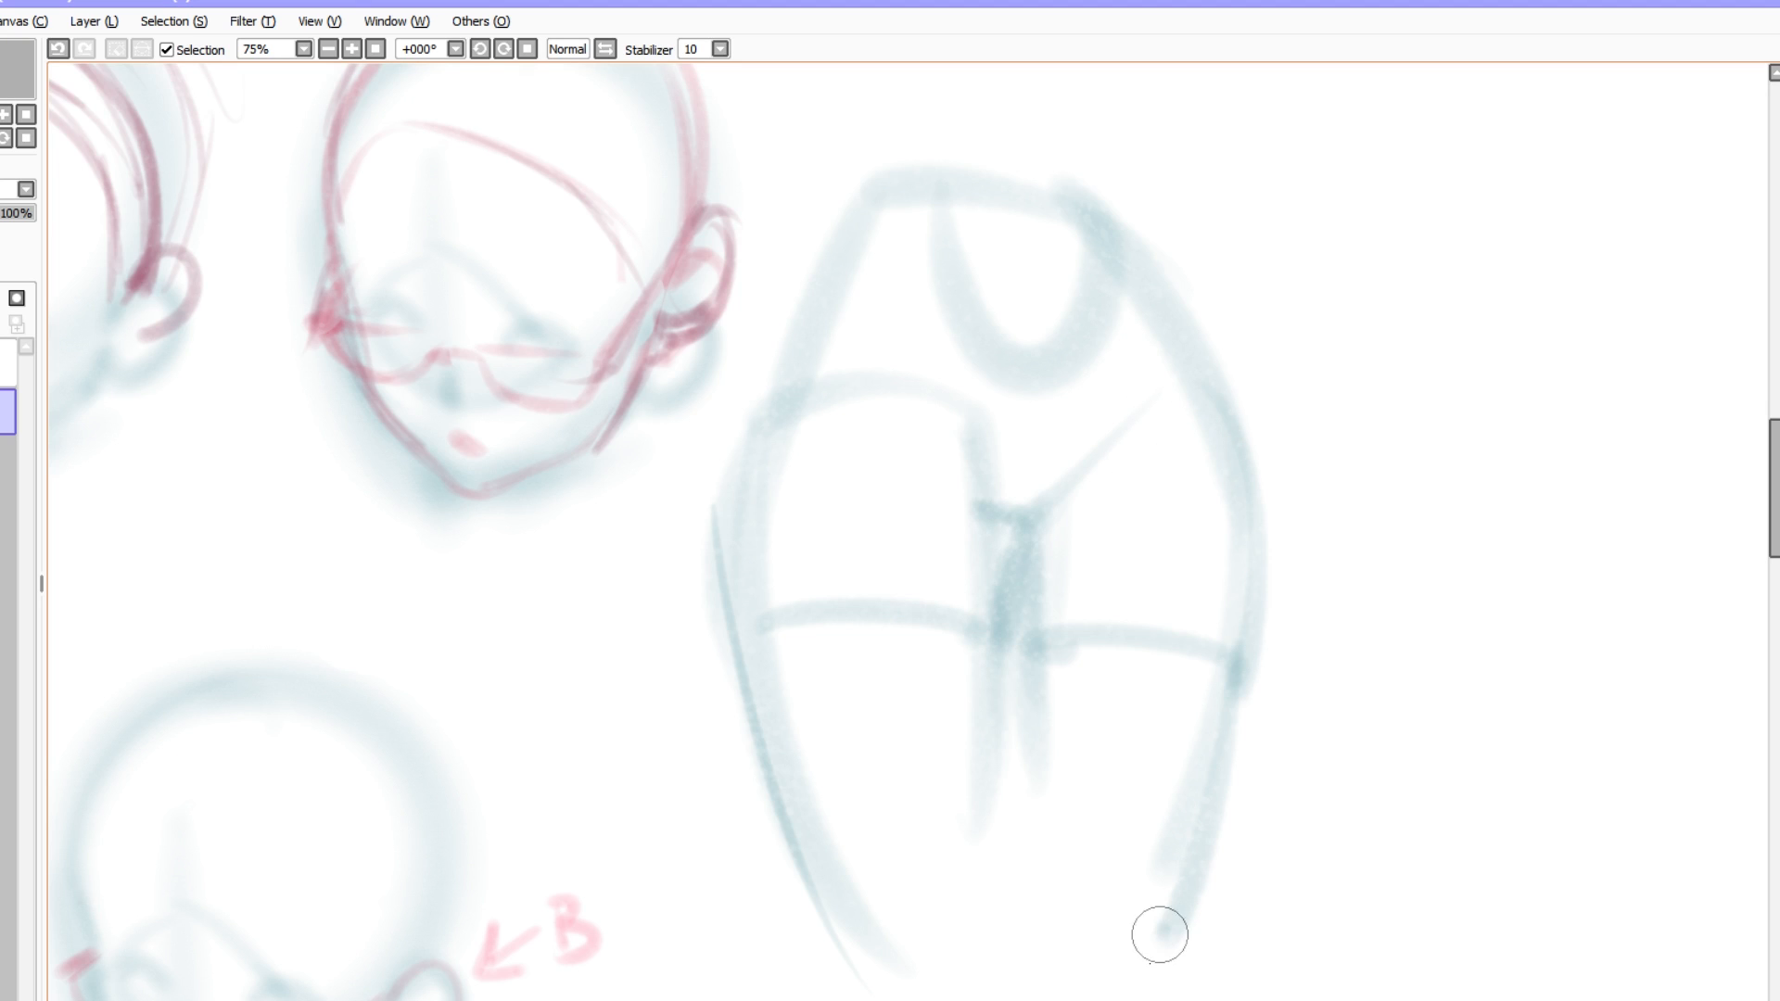
{"action": "left_click_drag", "start_coordinate": [986, 651], "coordinate": [982, 996]}
{"action": "key", "text": "ctrl+z"}
{"action": "left_click_drag", "start_coordinate": [996, 566], "coordinate": [957, 990]}
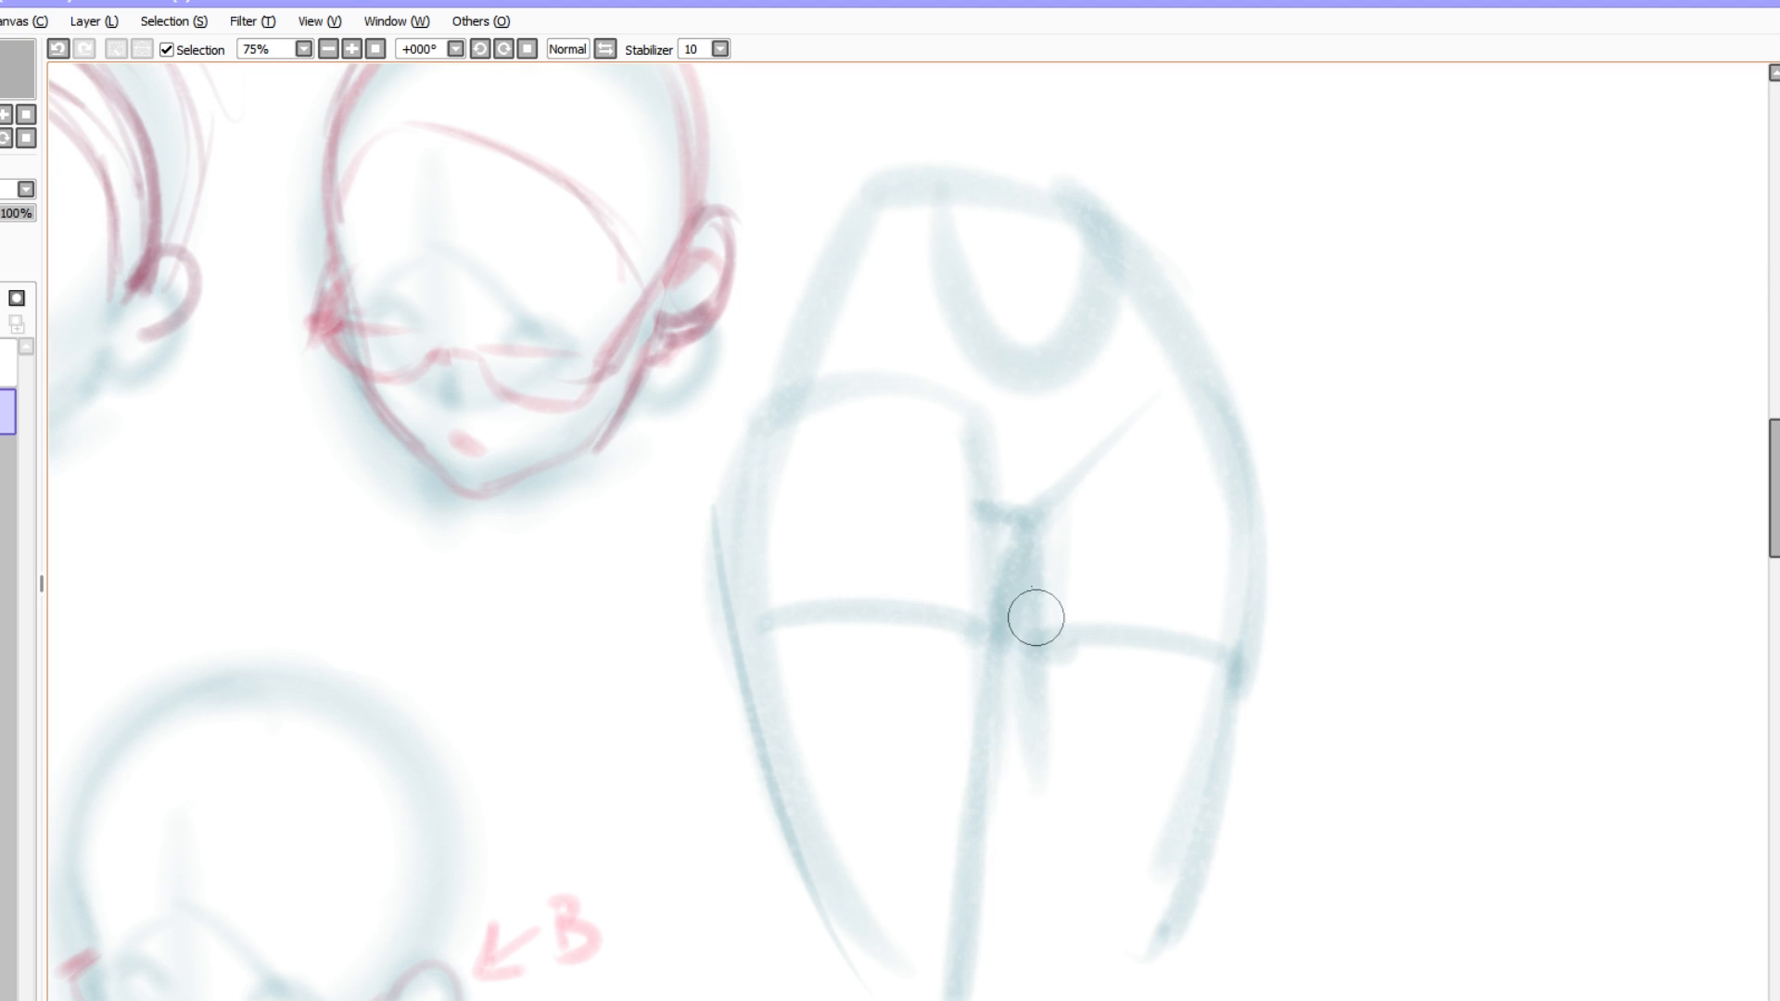
{"action": "left_click_drag", "start_coordinate": [1024, 617], "coordinate": [1043, 992]}
{"action": "key", "text": "ctrl+z"}
- Add a circle inside the U-shaped curve, darken the sloping side, crosswise arcs and central lines, and draw a narrow loop beside the centre
{"action": "mouse_move", "coordinate": [898, 270]}
{"action": "left_mouse_down"}
{"action": "mouse_move", "coordinate": [1047, 167]}
{"action": "mouse_move", "coordinate": [1018, 198]}
{"action": "left_mouse_up"}
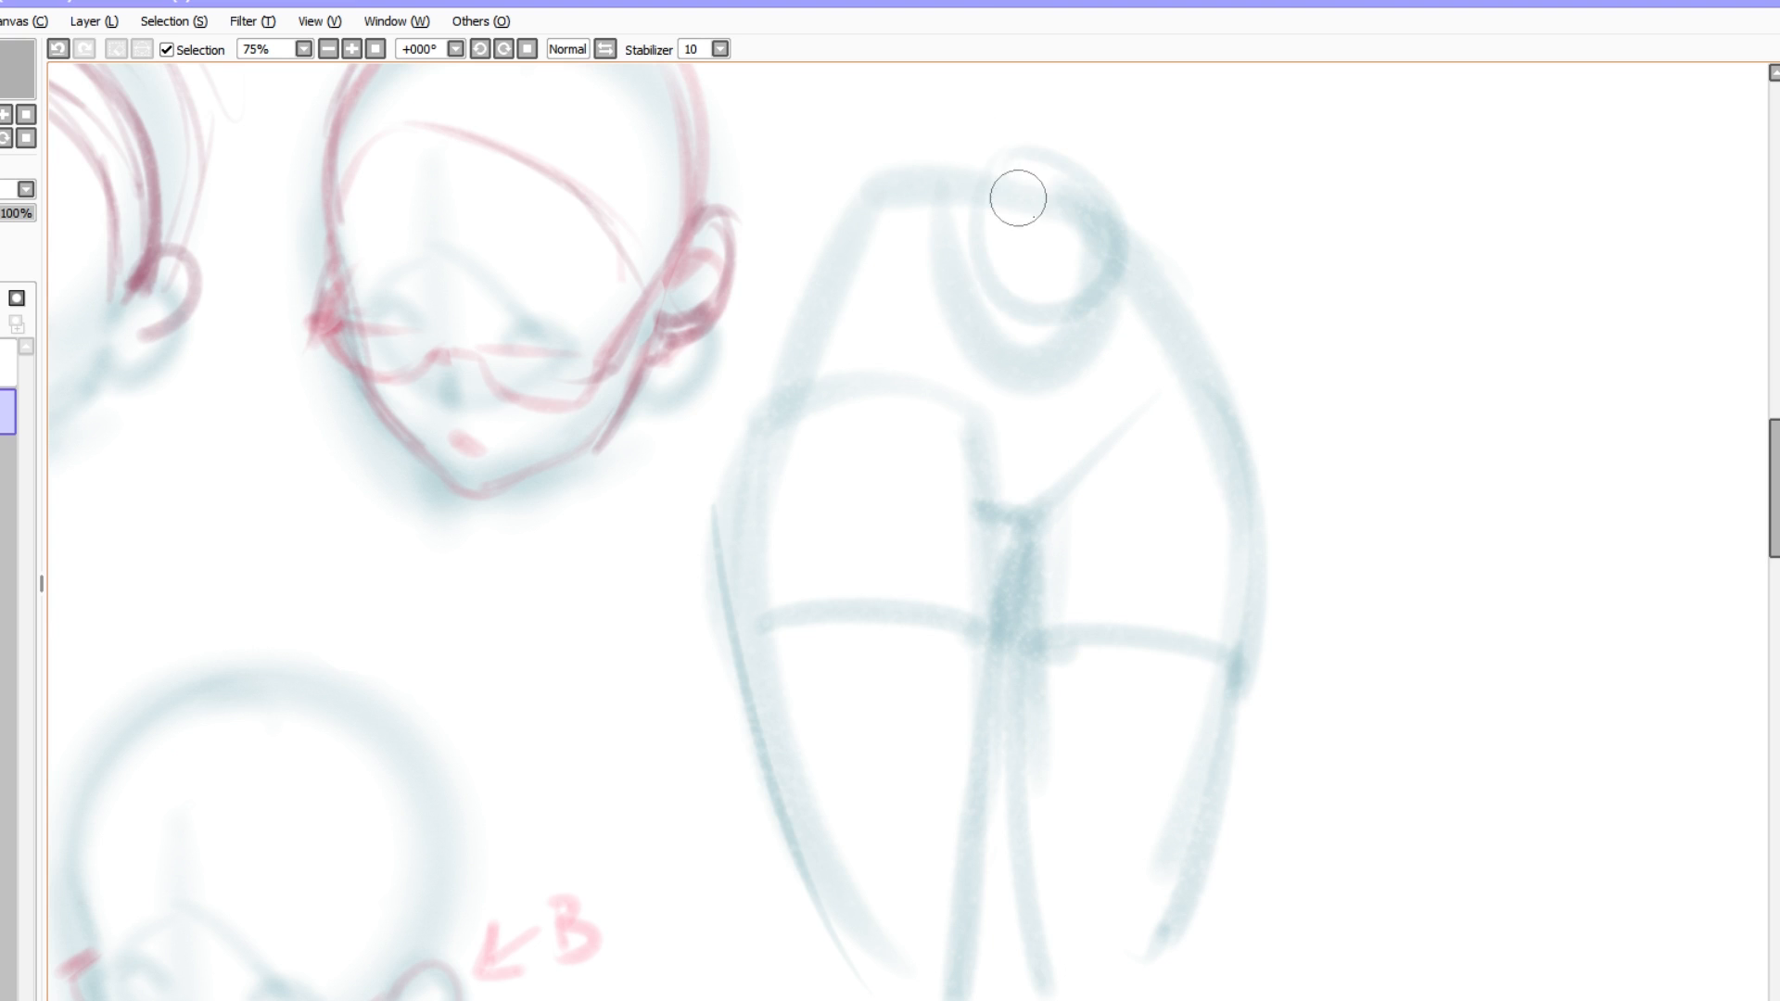
{"action": "left_click_drag", "start_coordinate": [892, 182], "coordinate": [765, 640]}
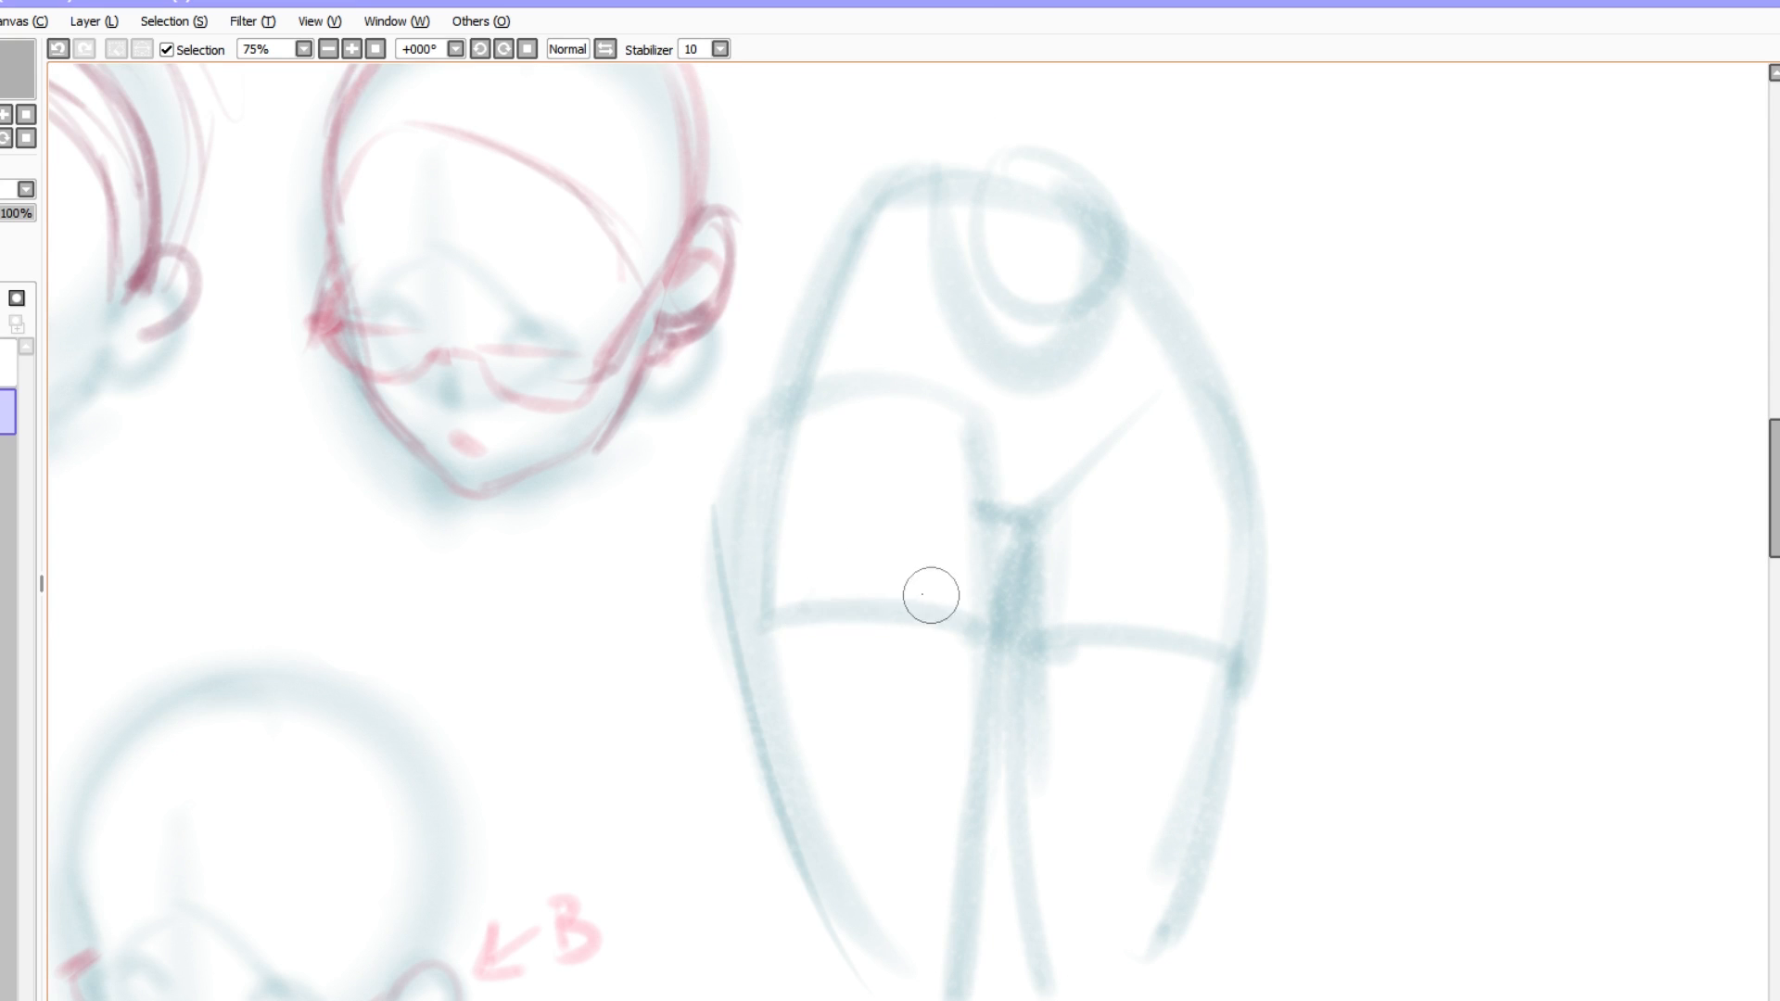
{"action": "left_click_drag", "start_coordinate": [930, 596], "coordinate": [762, 649]}
{"action": "left_click_drag", "start_coordinate": [973, 682], "coordinate": [918, 788]}
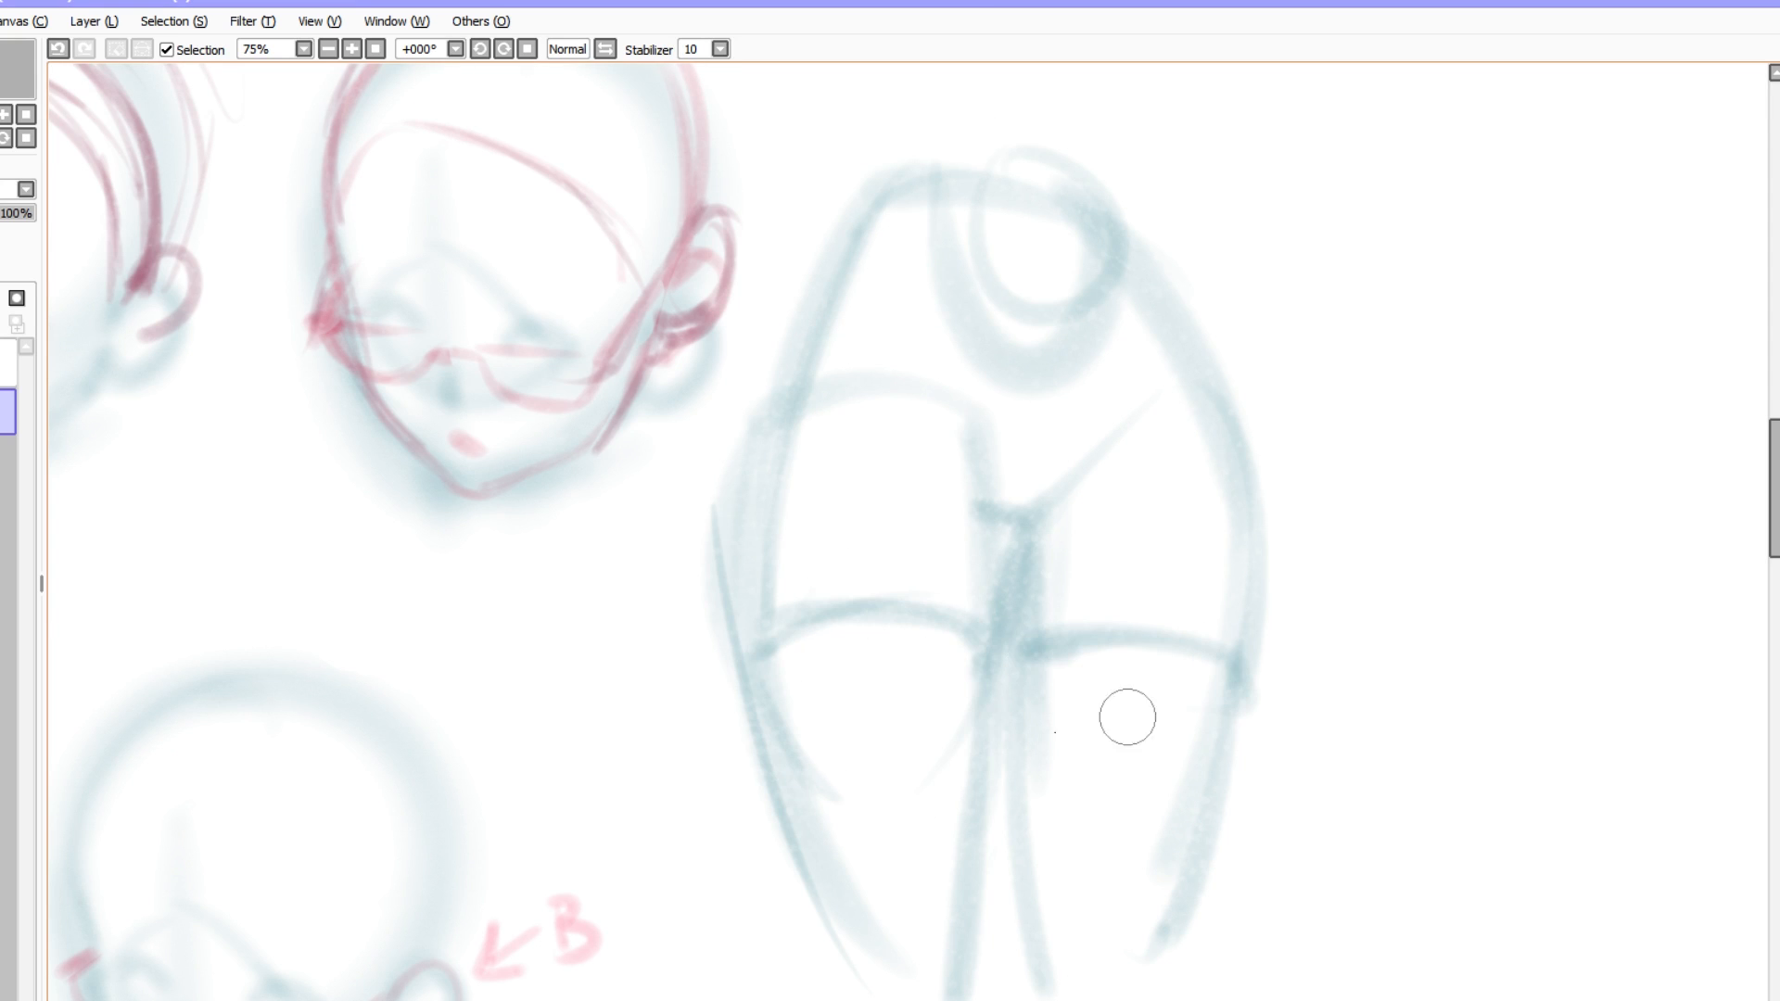
{"action": "left_click_drag", "start_coordinate": [996, 621], "coordinate": [1029, 987]}
{"action": "left_click_drag", "start_coordinate": [989, 569], "coordinate": [1100, 465]}
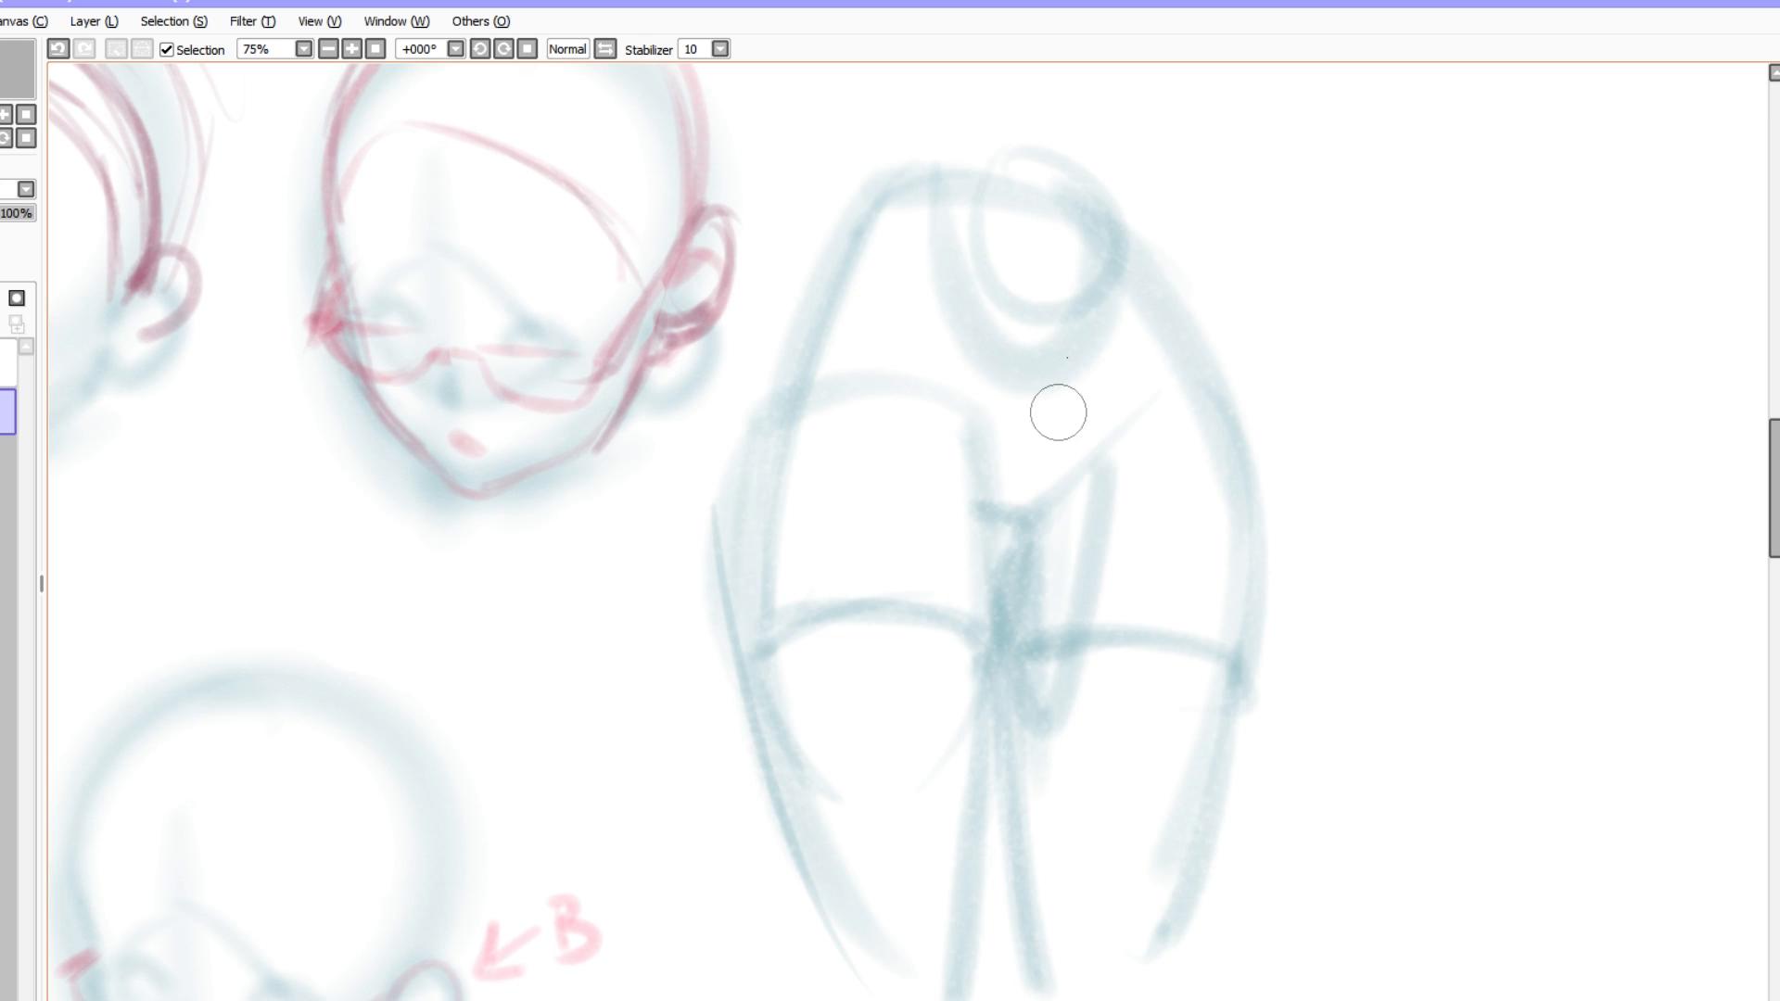
- Draw a blue curve linking the U-shaped form to the V at the centre of the sketch
{"action": "left_click", "coordinate": [1057, 336], "text": "ctrl+alt"}
{"action": "left_click", "coordinate": [1123, 348], "text": "ctrl"}
{"action": "left_click", "coordinate": [1122, 349], "text": "ctrl"}
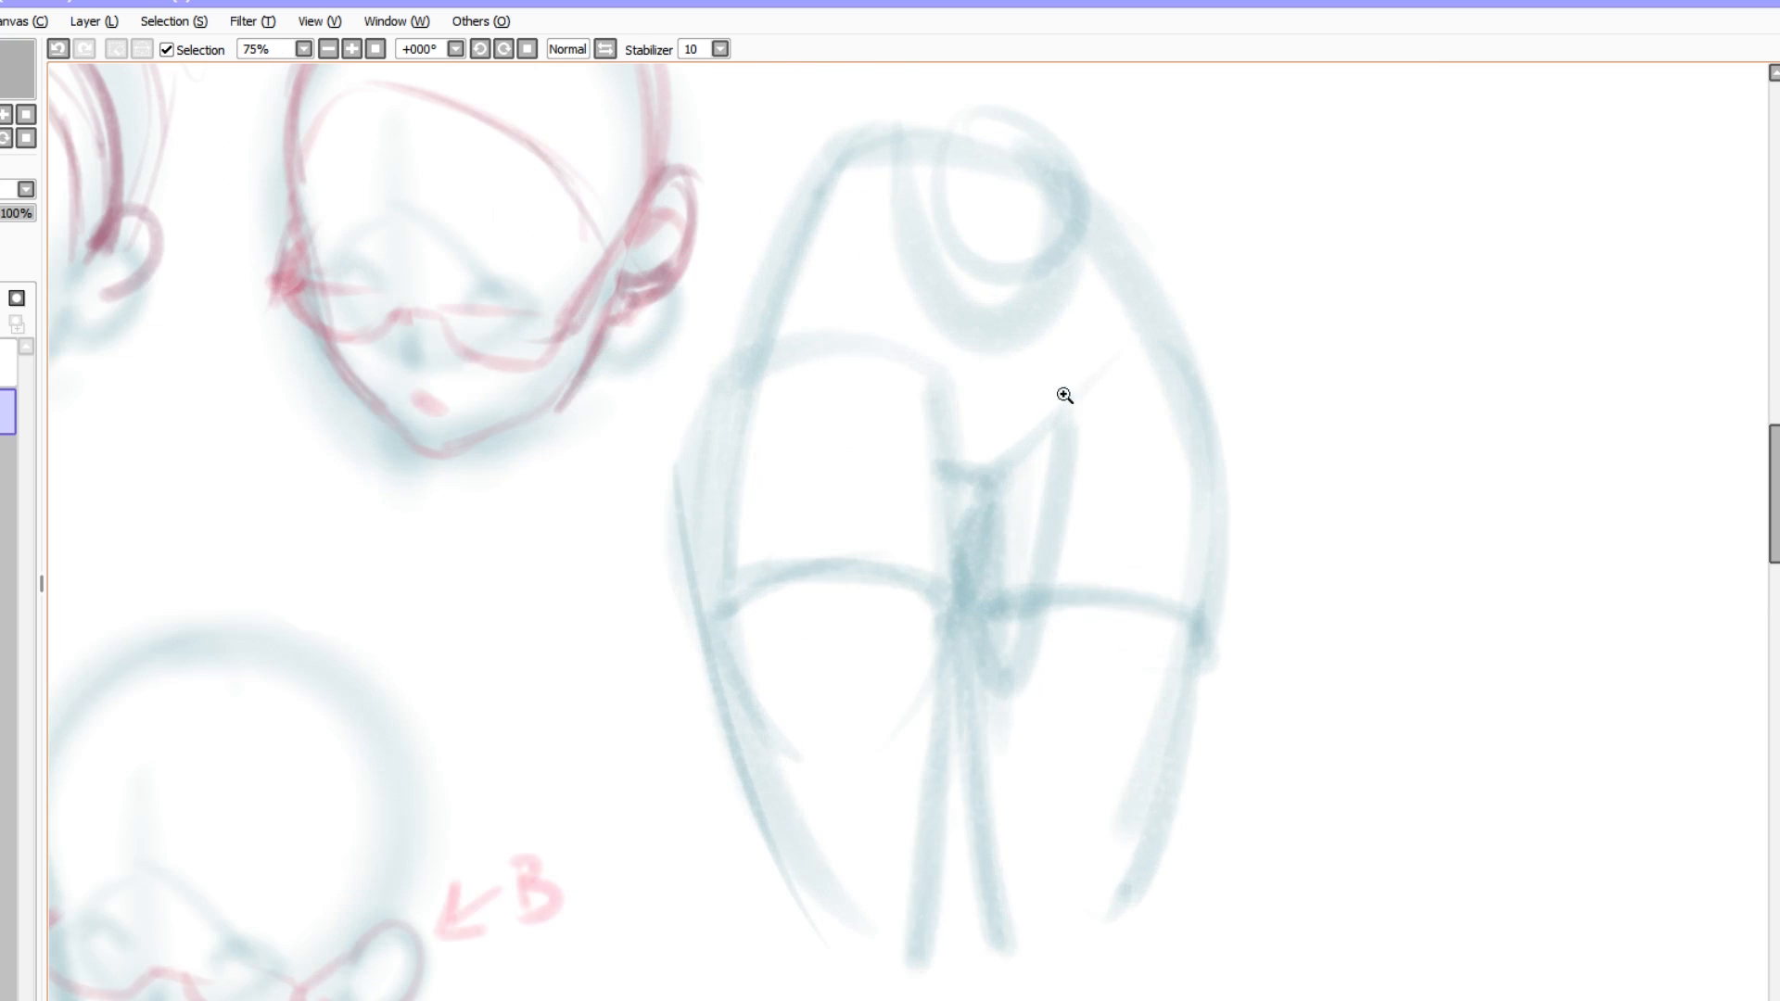
{"action": "left_click_drag", "start_coordinate": [1053, 220], "coordinate": [1047, 287]}
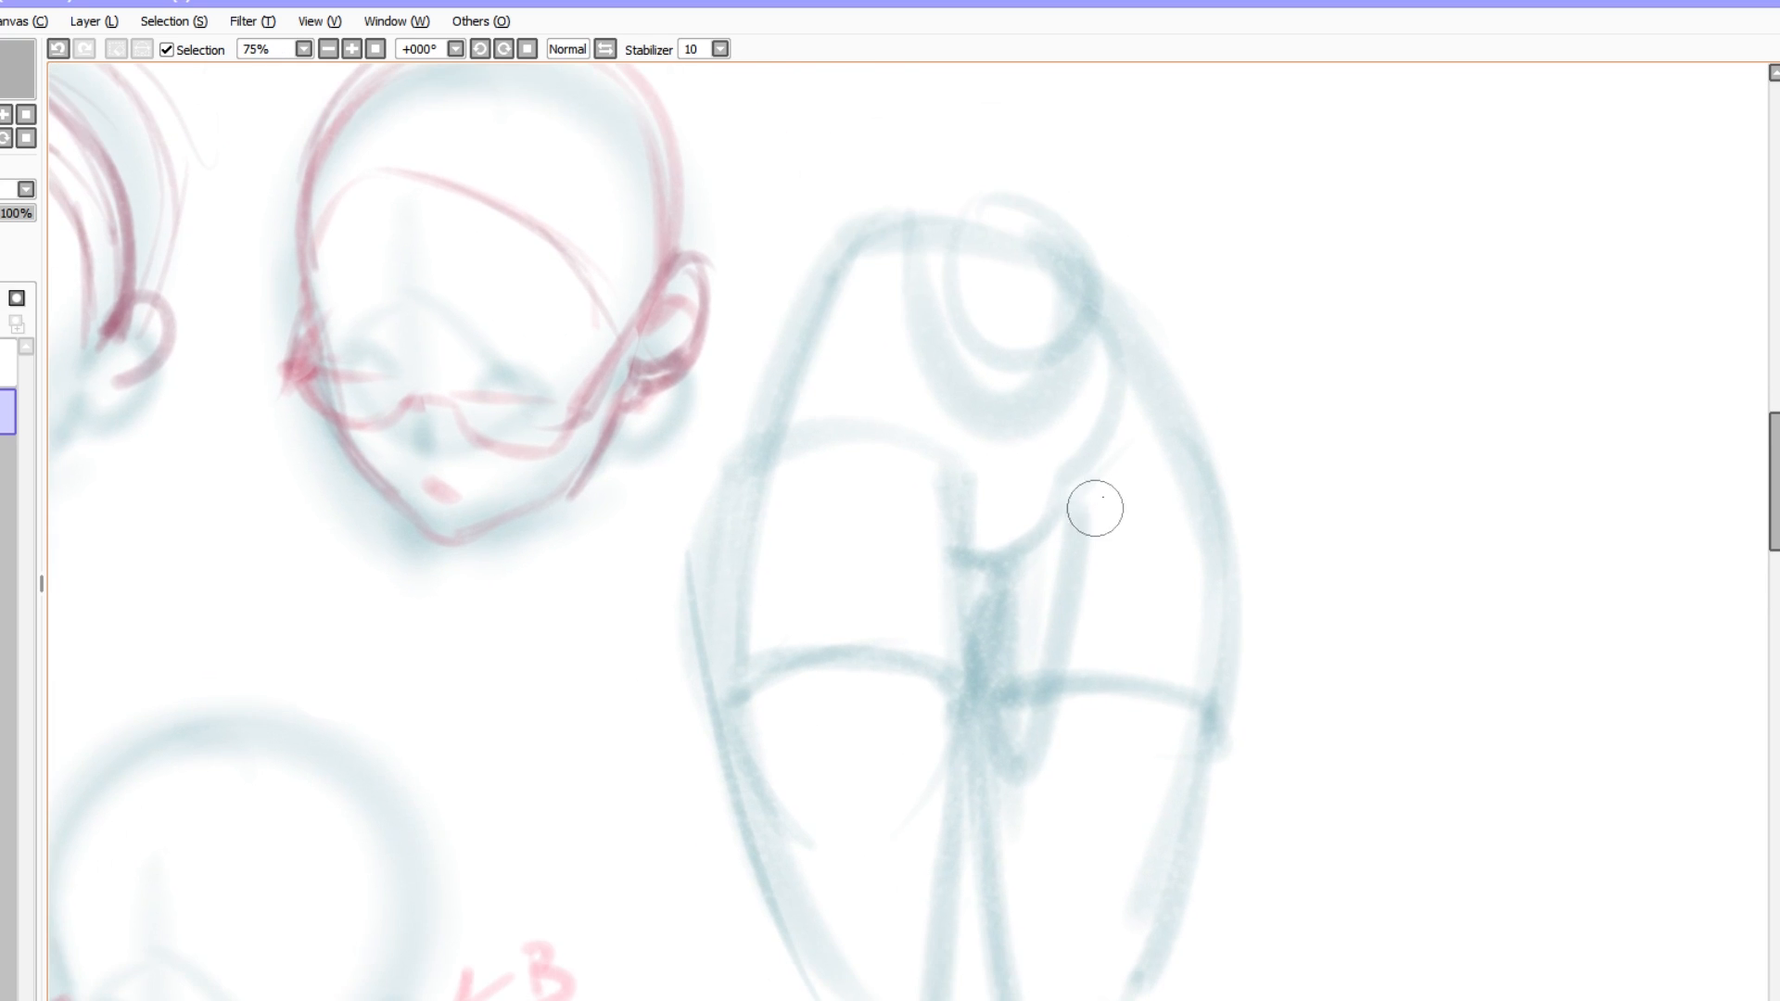
{"action": "left_click", "coordinate": [1053, 433], "text": "ctrl+alt"}
{"action": "left_click", "coordinate": [1053, 442], "text": "ctrl+alt"}
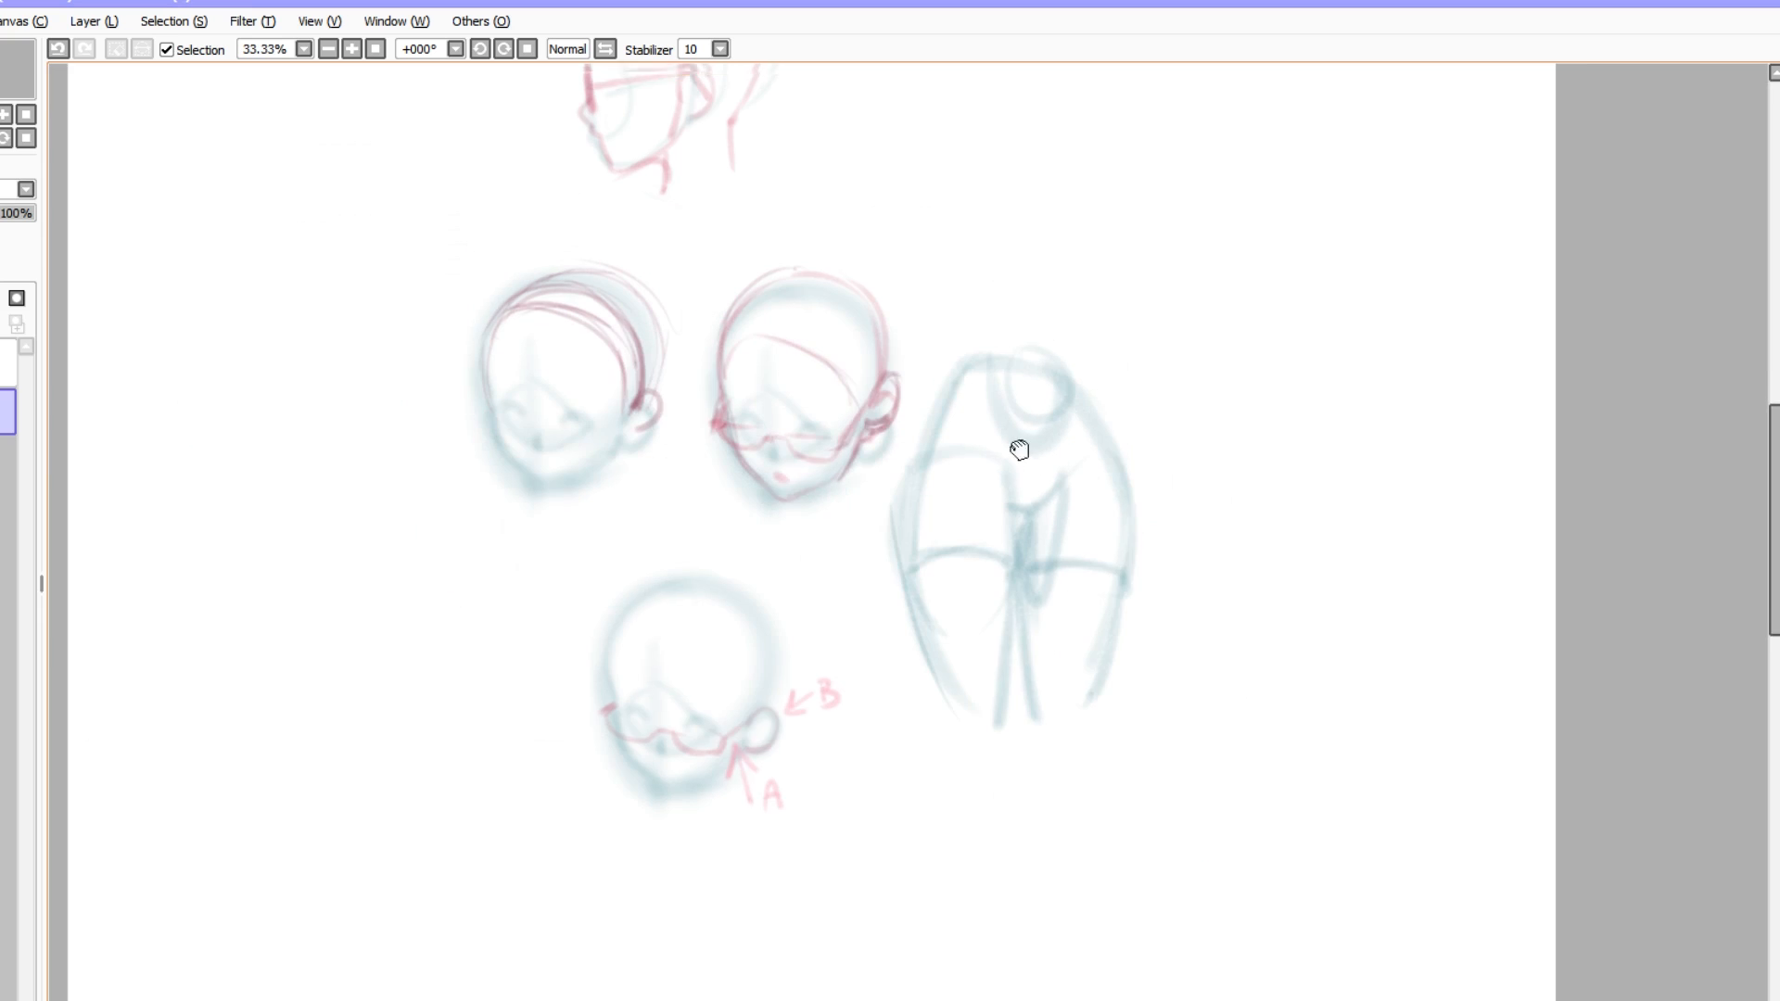
{"action": "scroll", "coordinate": [1027, 357], "scroll_direction": "up", "scroll_amount": 2}
{"action": "left_click", "coordinate": [1028, 361], "text": "ctrl"}
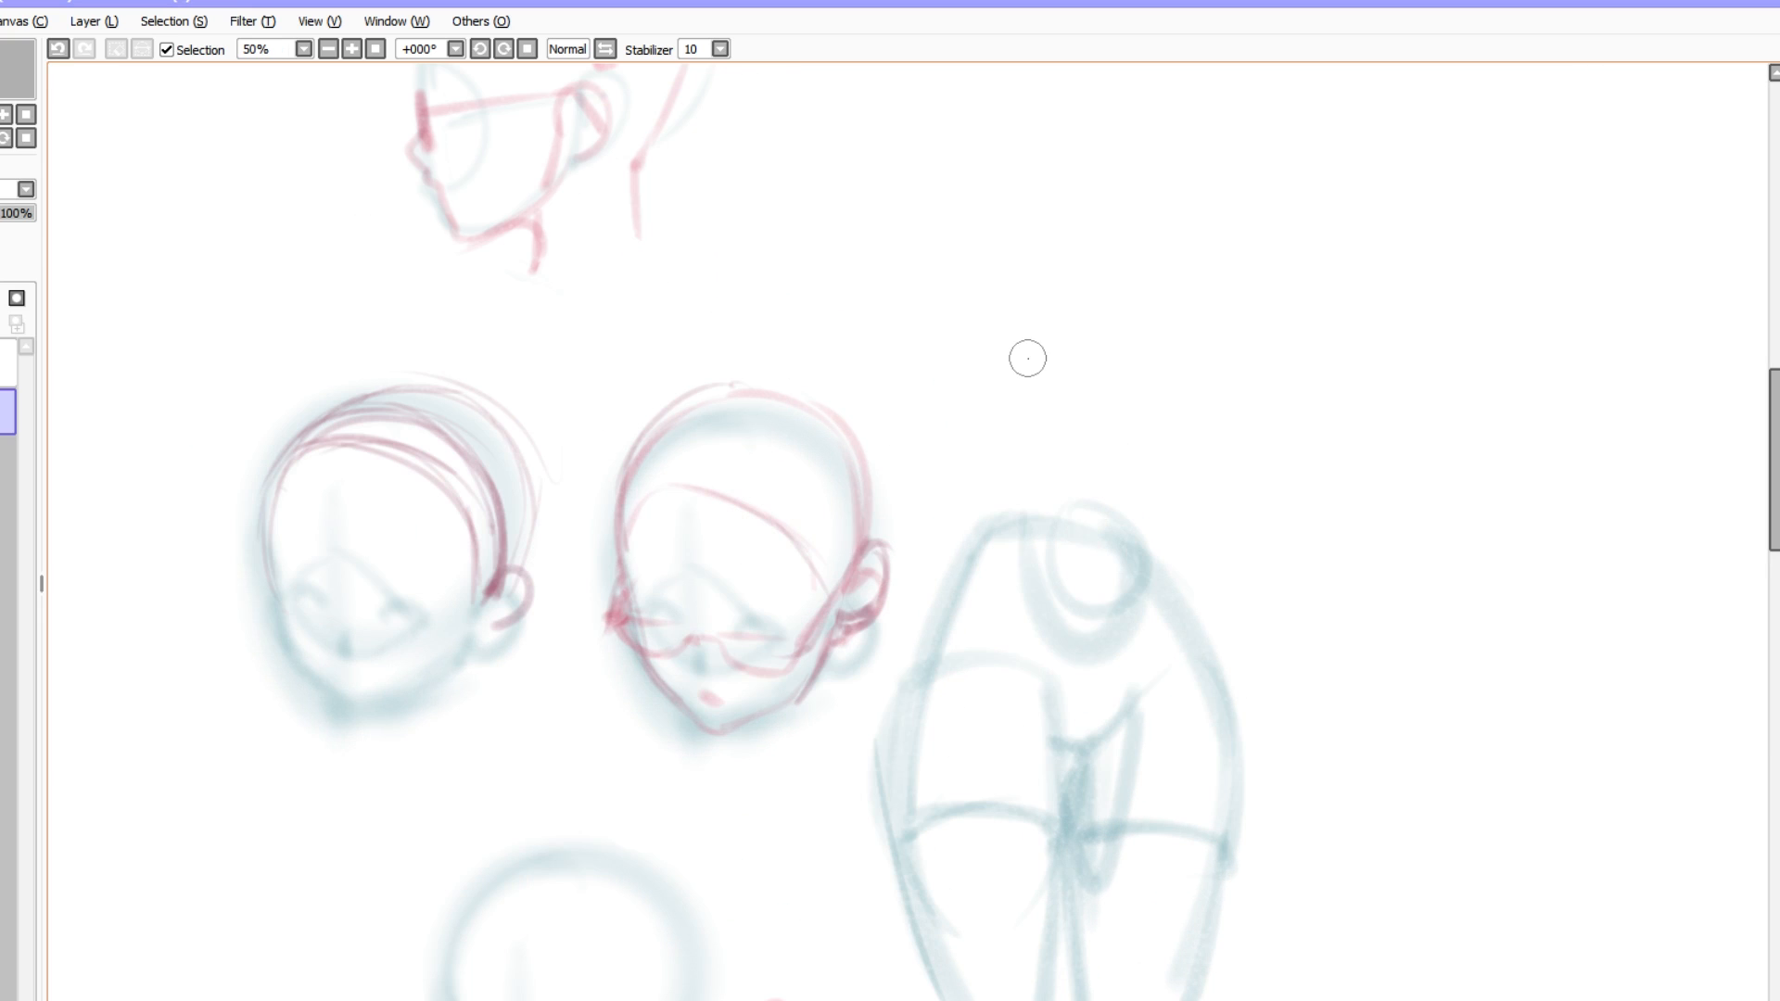